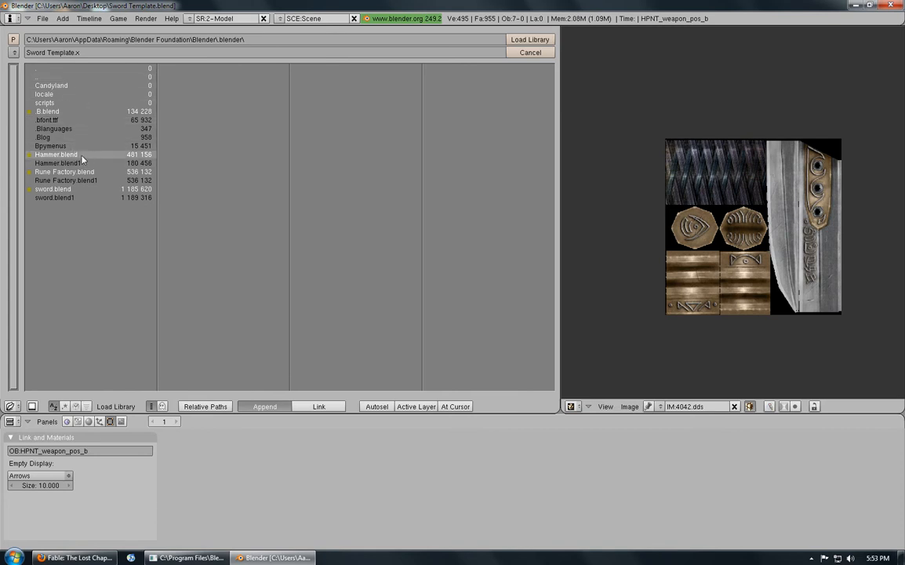
Append the Hammertime object from Hammer.blend into the sword template scene.
left_click(80, 155)
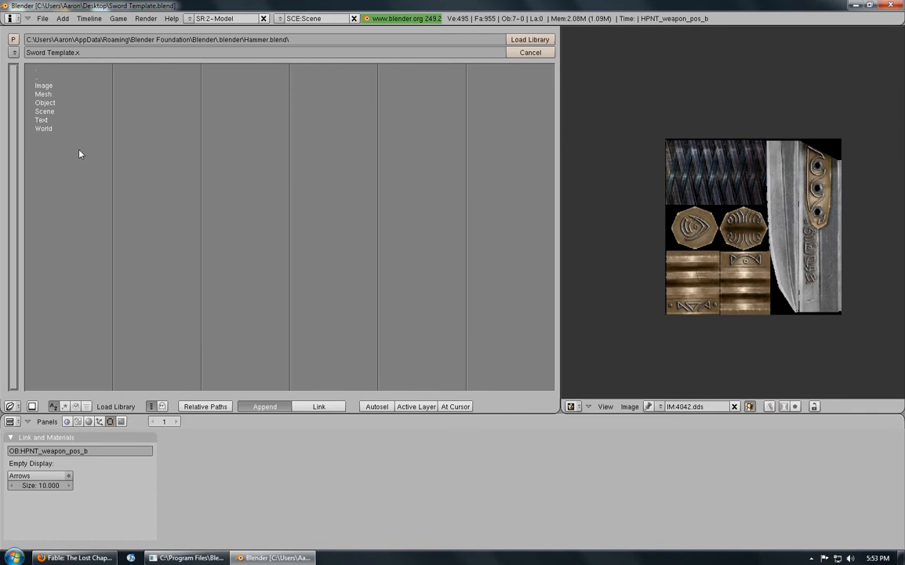
left_click(51, 102)
left_click(45, 83)
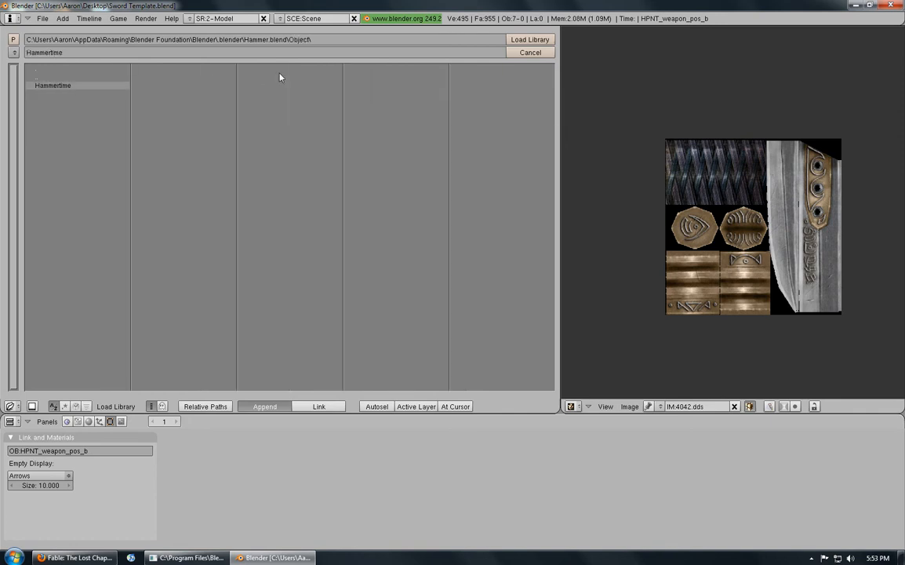
left_click(519, 40)
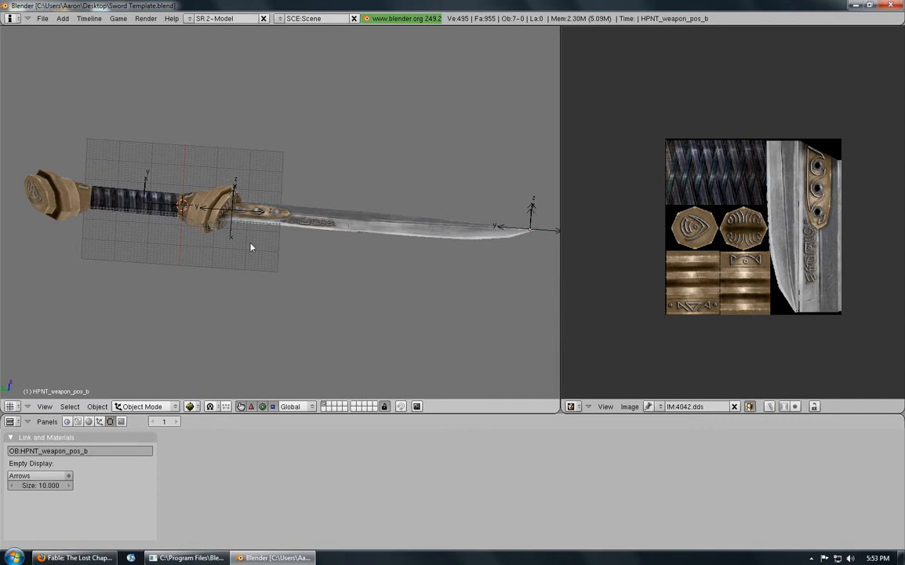
Switch to the 1-Animation screen layout and select the appended hammer inside the sword's guard.
middle_click_drag(251, 248, 246, 246)
key("KP_7")
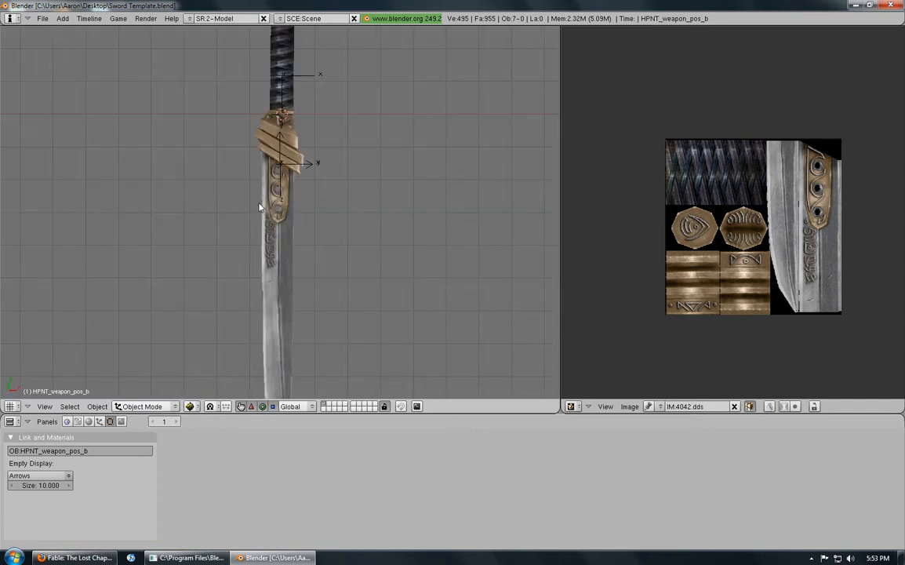
scroll(317, 77, "up", 3)
middle_click_drag(317, 76, 203, 41, "shift")
scroll(317, 293, "up", 4)
left_click(190, 20)
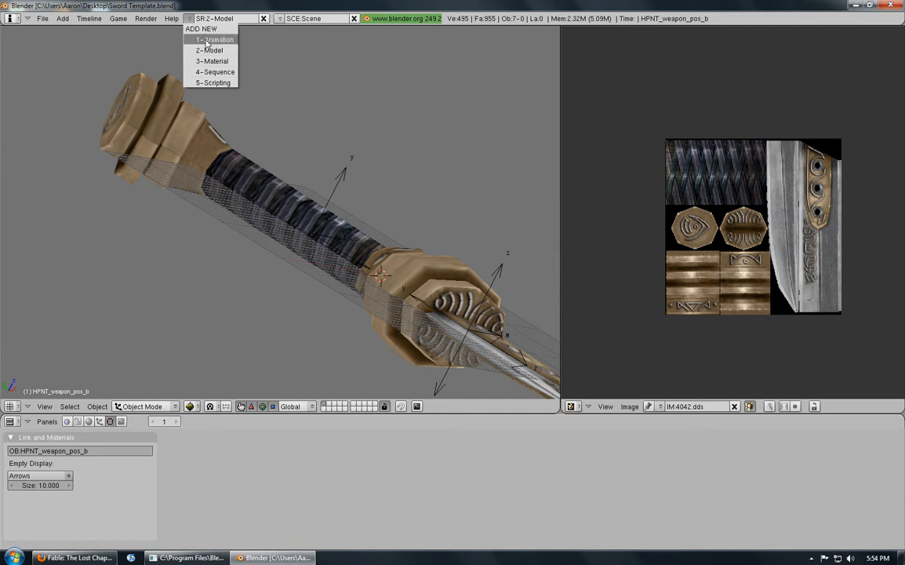
left_click(213, 39)
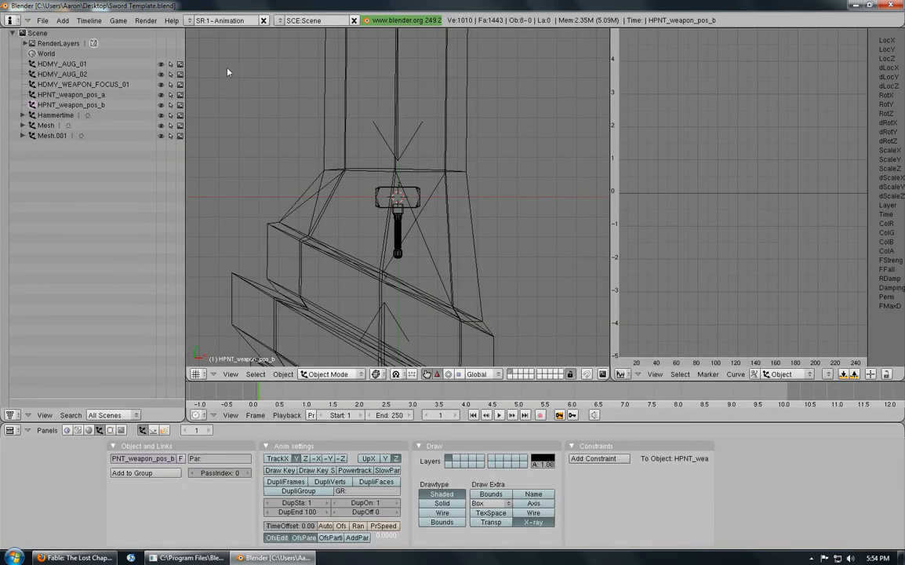
middle_click_drag(399, 217, 413, 278)
scroll(409, 230, "up", 7)
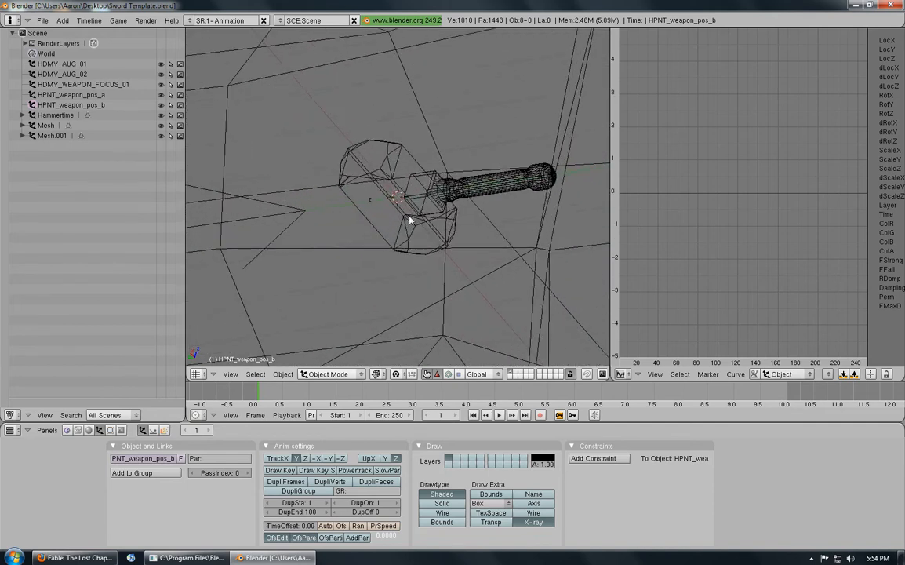
right_click(421, 227)
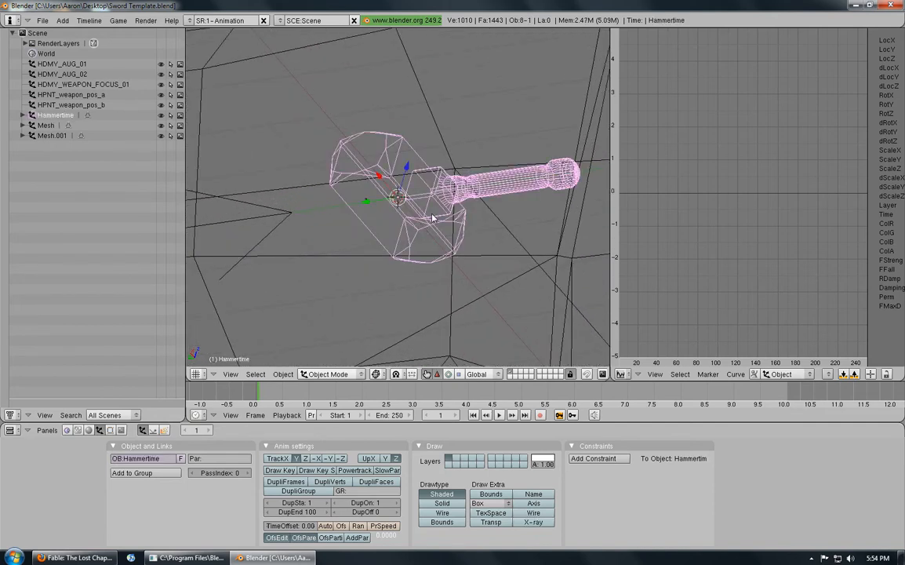
Return to the 2-Model screen layout and enter Edit Mode on the hammer.
middle_click_drag(432, 218, 386, 246)
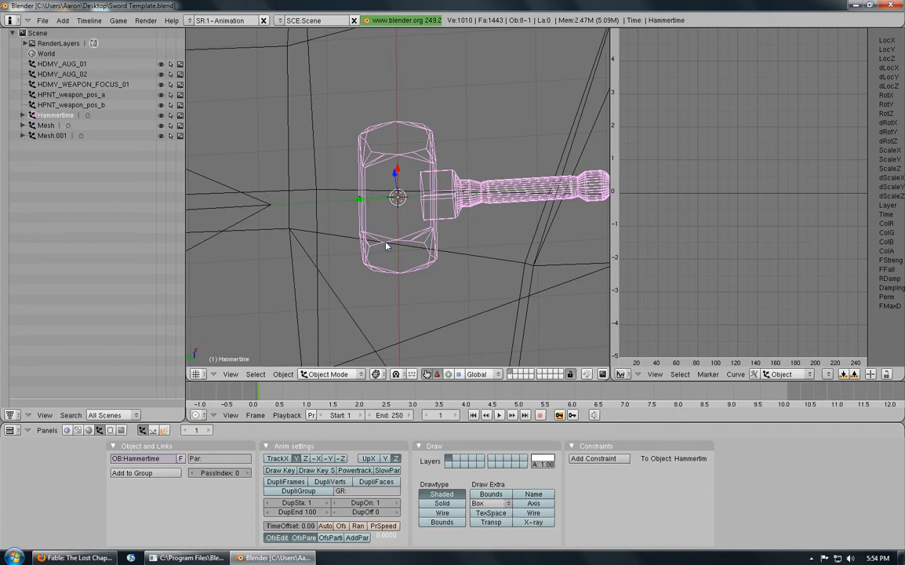
key("KP_7")
left_click(191, 20)
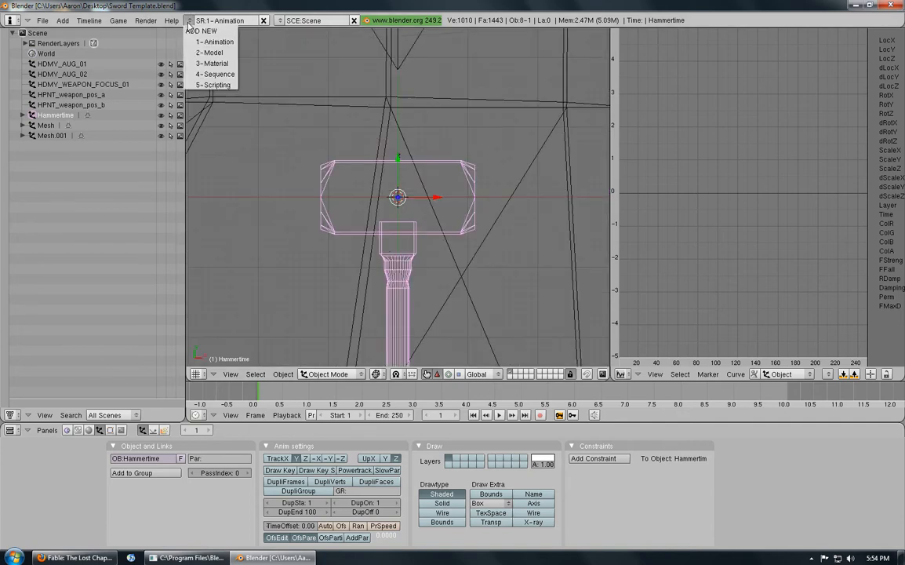
left_click(203, 48)
middle_click_drag(318, 226, 248, 293)
key("KP_7")
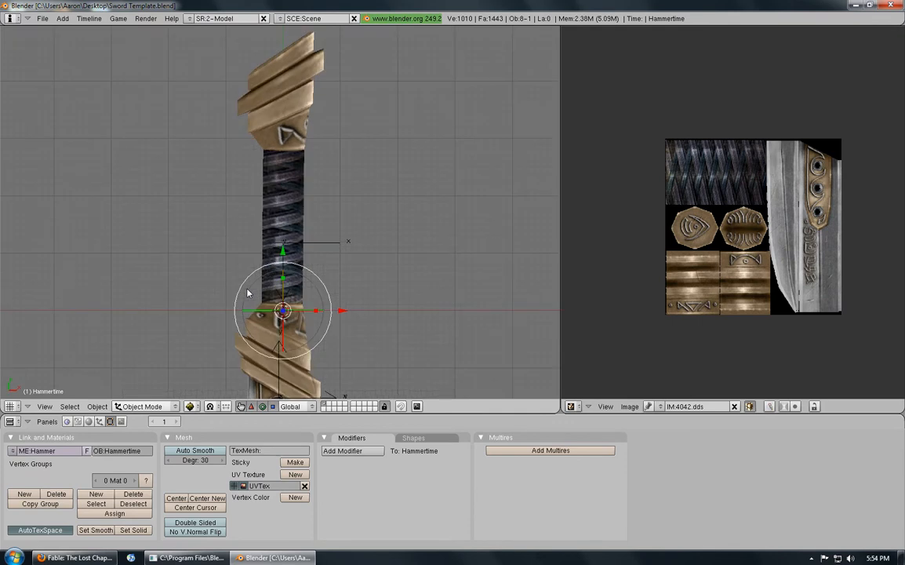
left_click(157, 407)
left_click(148, 384)
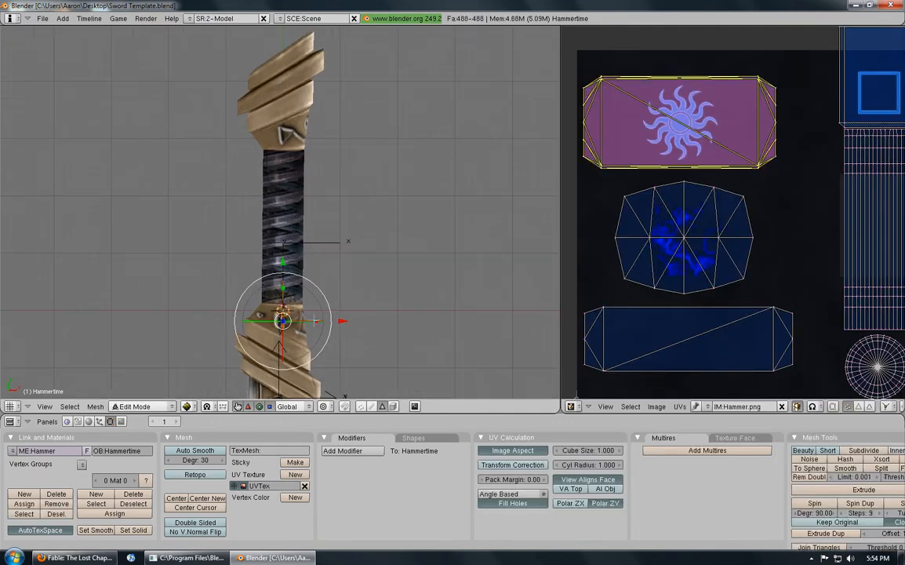
Select all of the hammer's geometry and rotate it 180 degrees in the top view.
scroll(315, 320, "up", 3)
middle_click_drag(313, 344, 303, 100, "shift")
key("a")
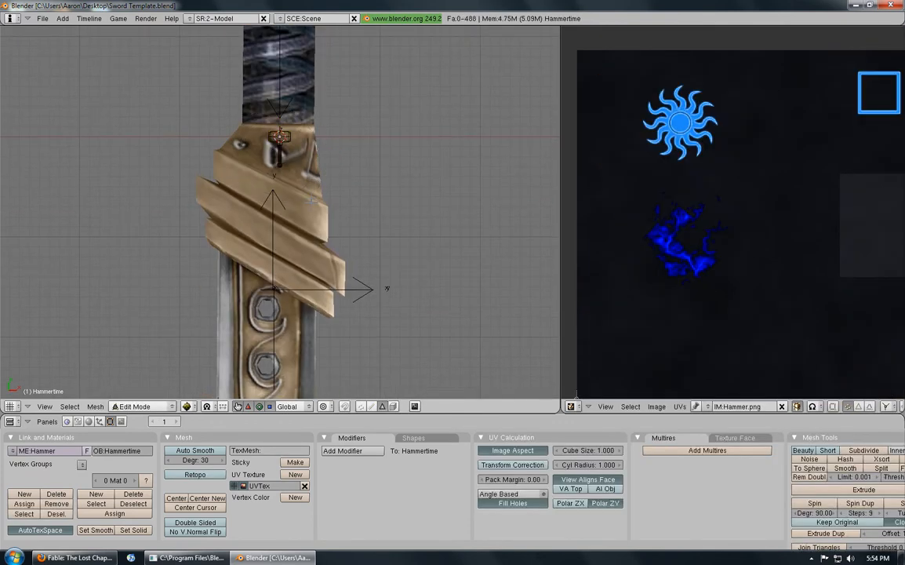
key("a")
key("a")
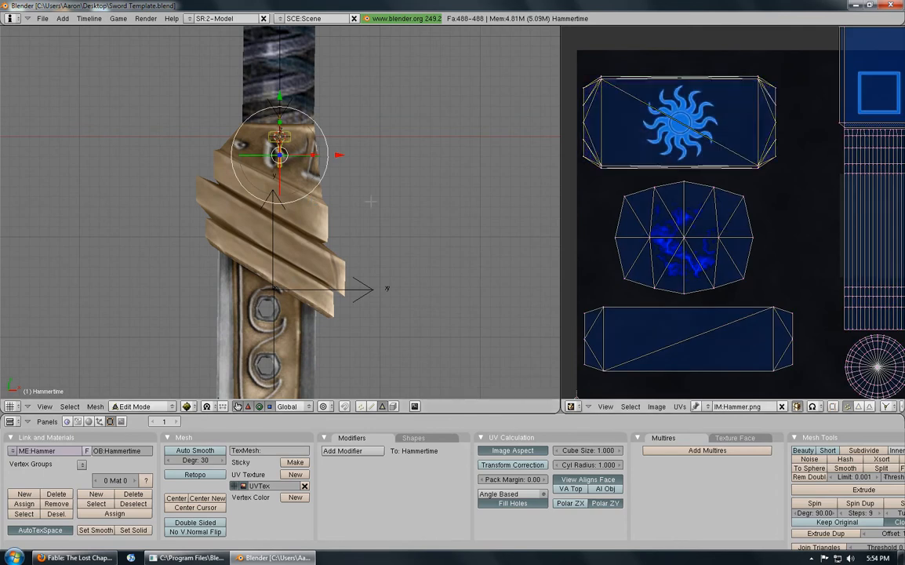
middle_click_drag(314, 165, 289, 140)
scroll(267, 177, "up", 2)
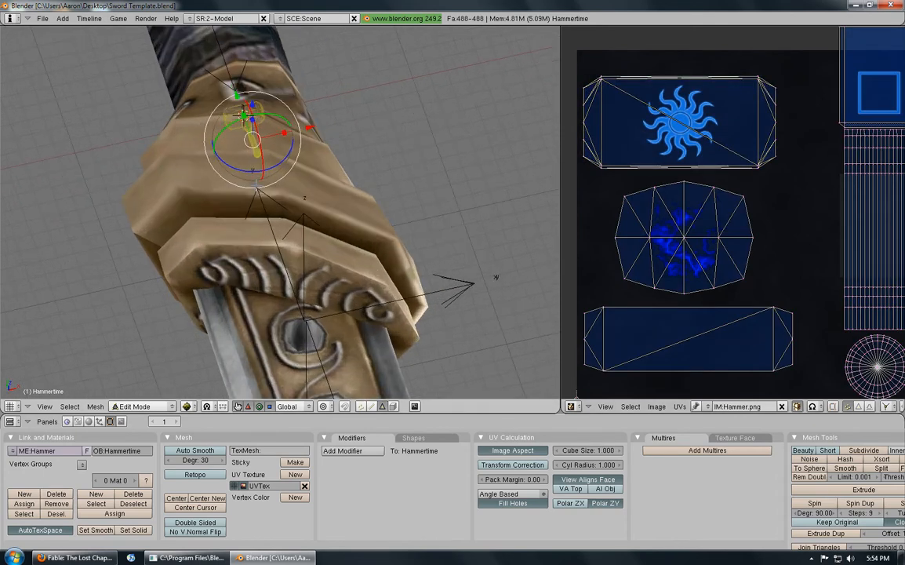
key("KP_7")
type("r180")
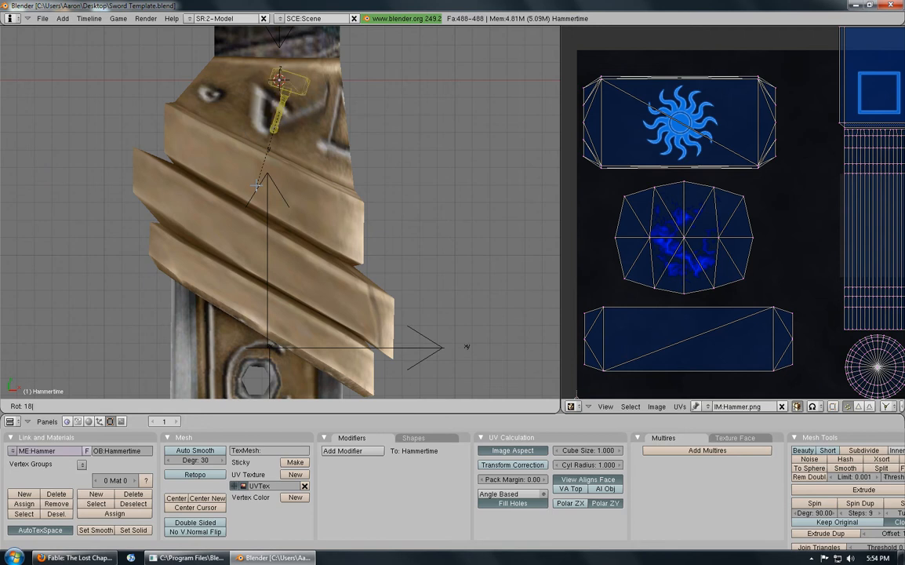
key("Return")
Scale the hammer up uniformly in stages until its handle is about as wide as the sword's grip.
scroll(256, 183, "down", 4)
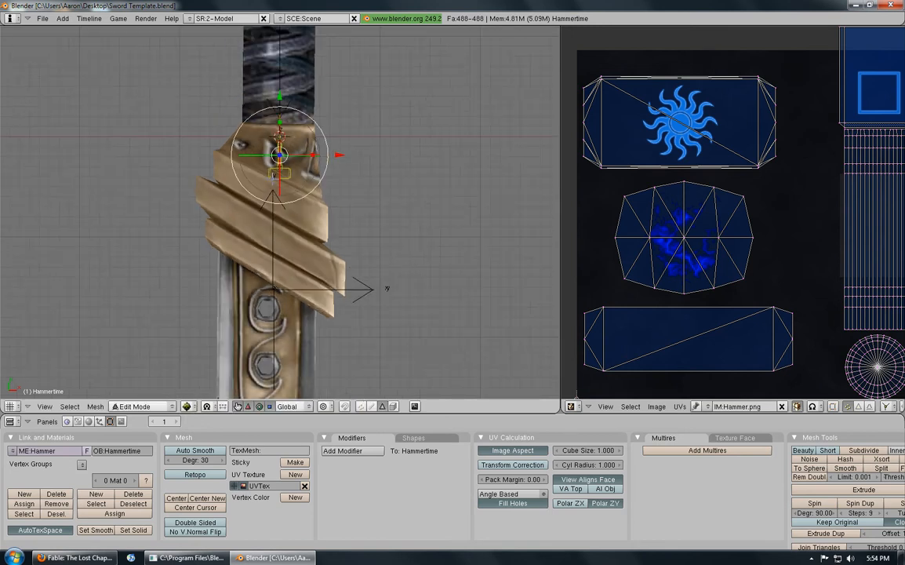
key("s")
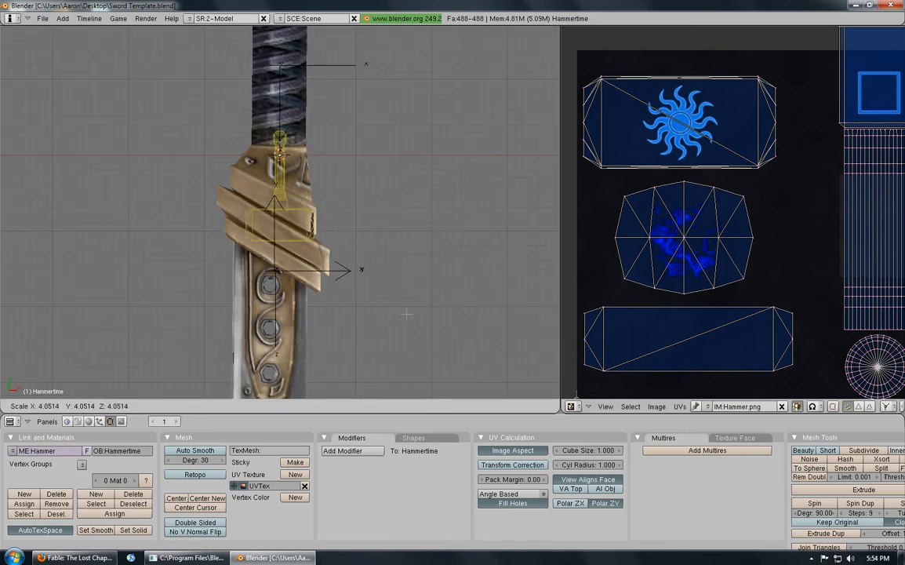
left_click(407, 313)
key("s")
left_click(409, 310)
key("s")
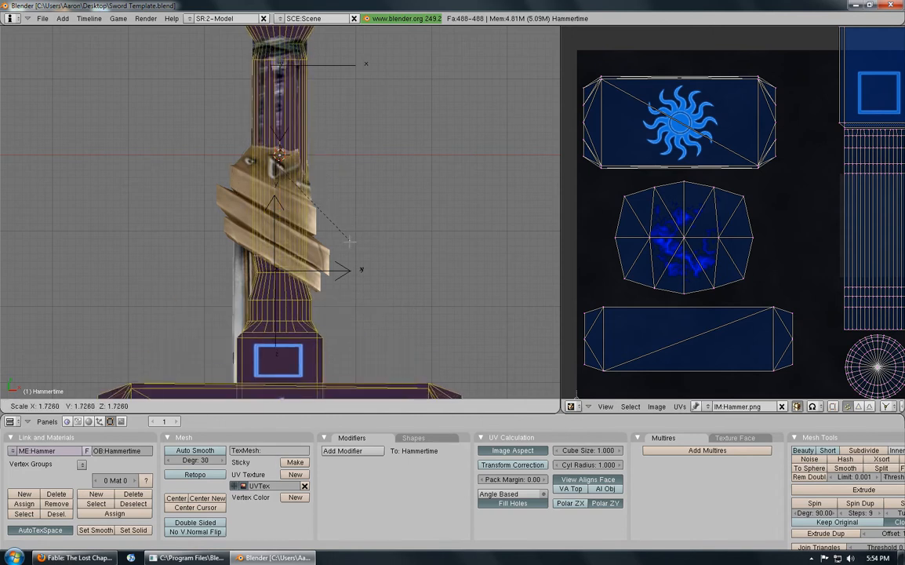
left_click(350, 242)
Move the hammer along the Y axis so its handle lines up with the sword's grip between guard and pommel.
middle_click_drag(294, 108, 294, 196, "shift")
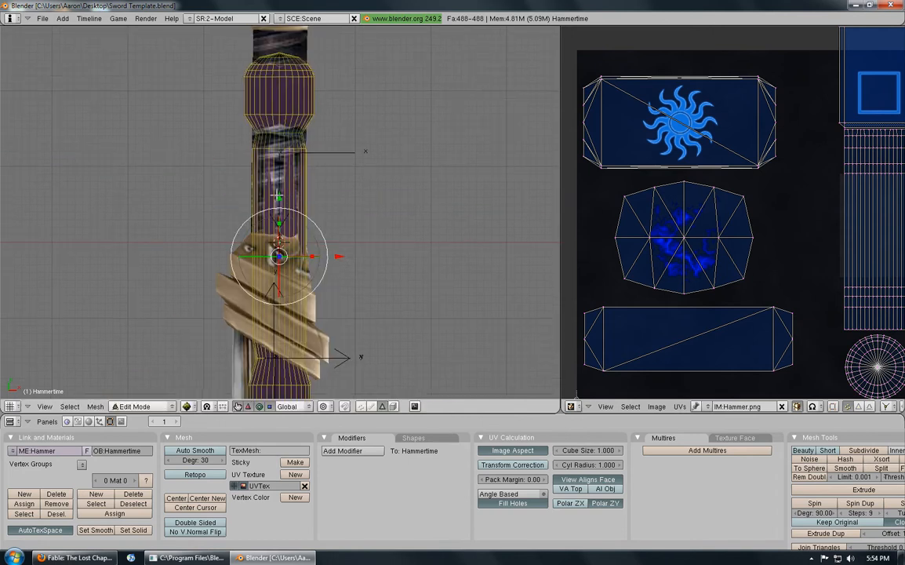
key("g")
key("y")
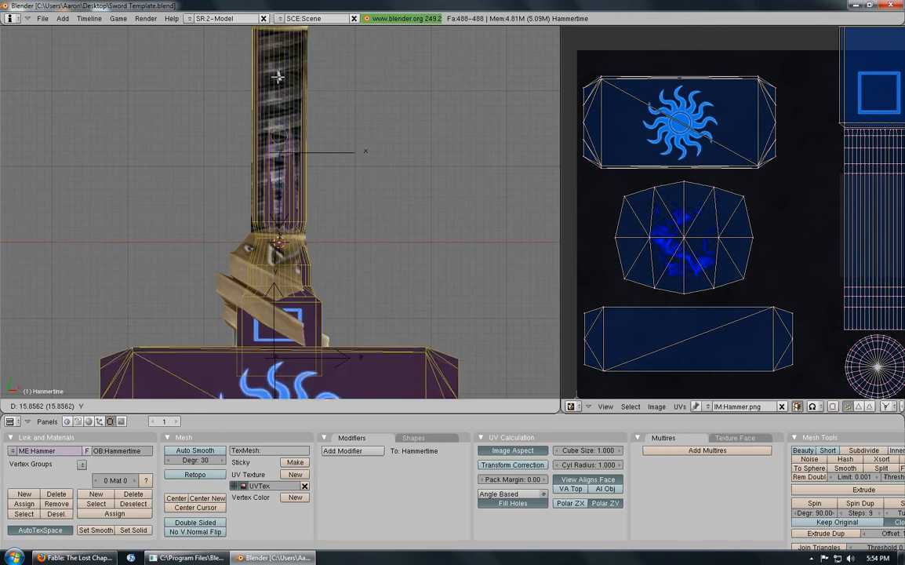
left_click(279, 89)
middle_click_drag(295, 125, 296, 202, "shift")
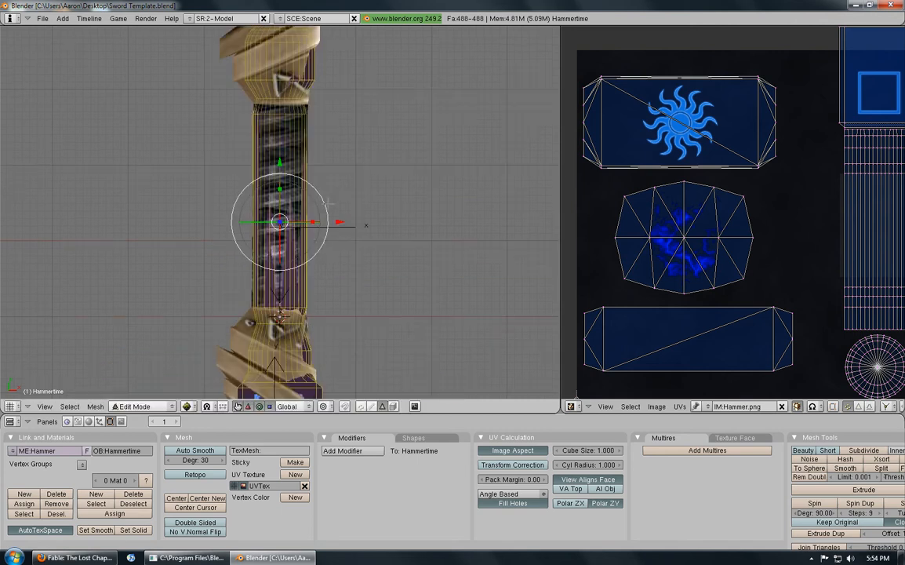
Shift the hammer about 0.14 units along the Z axis to centre its handle on the sword's grip.
middle_click_drag(328, 273, 413, 219)
key("KP_3")
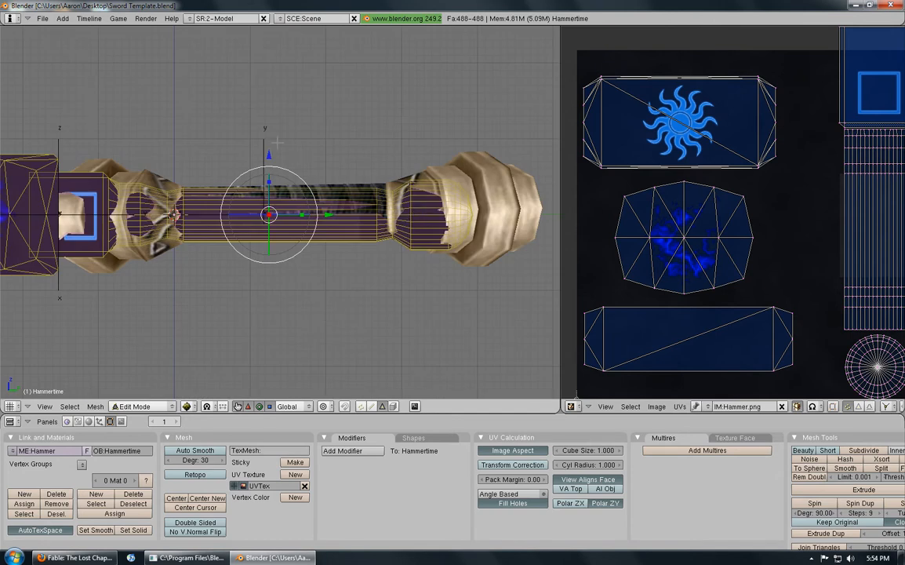
key("g")
key("z")
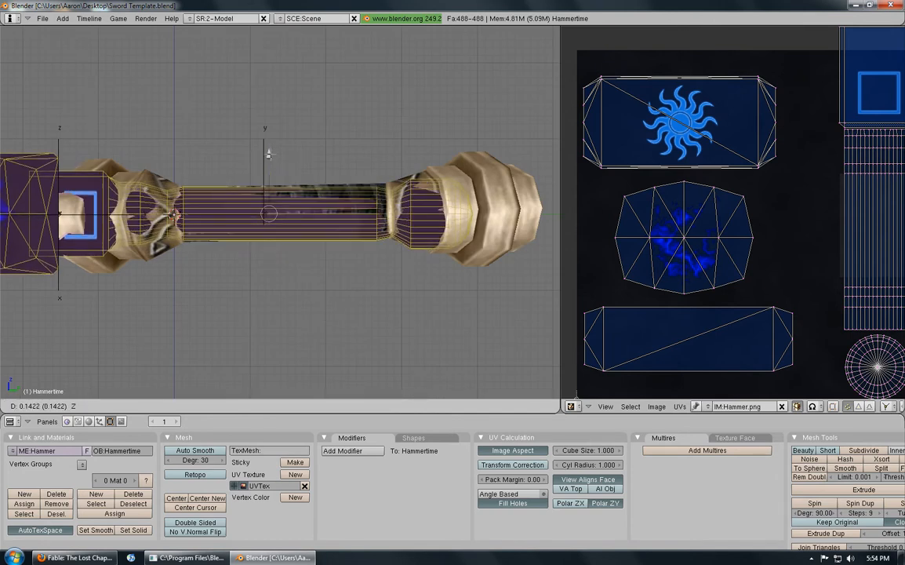
left_click(269, 153)
Examine how the hammer's head and handle fit over the sword from the top view.
middle_click_drag(163, 319, 138, 328)
key("KP_7")
scroll(182, 300, "down", 2)
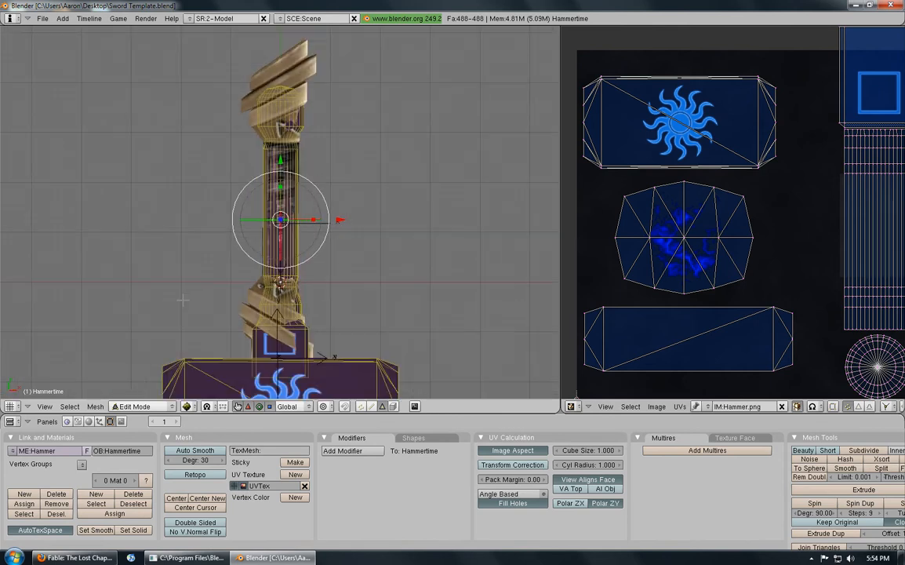
scroll(188, 298, "down", 3)
middle_click_drag(308, 367, 304, 242, "shift")
scroll(304, 242, "down", 1)
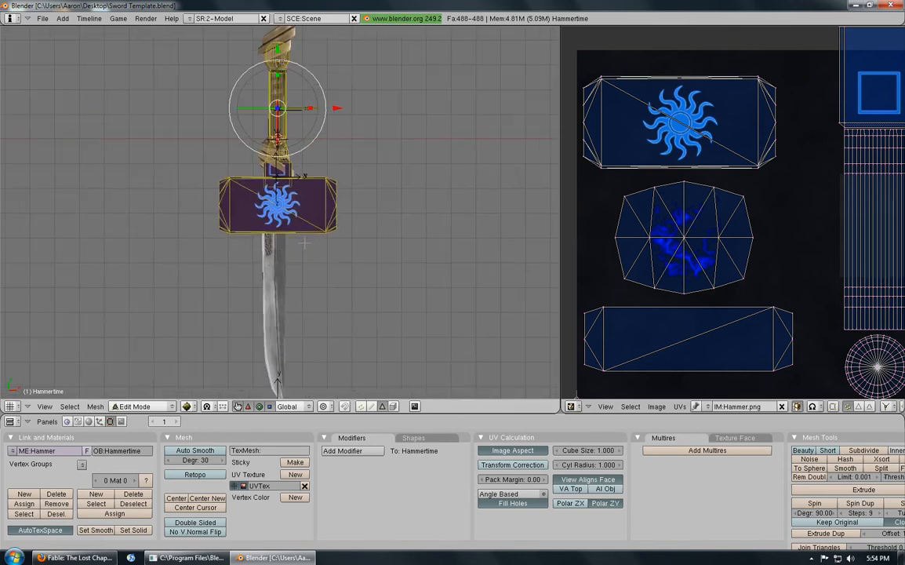
scroll(304, 243, "down", 2)
scroll(318, 263, "up", 5)
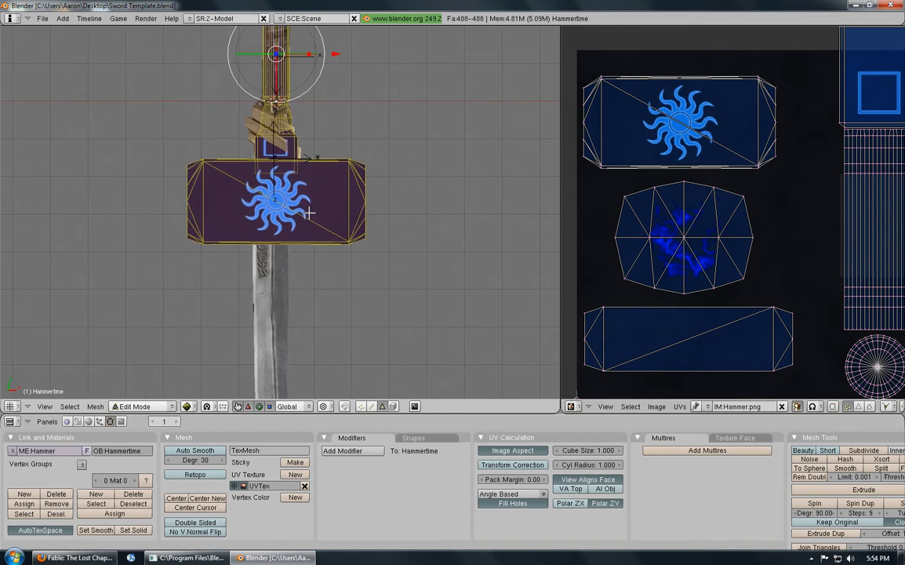
middle_click_drag(314, 181, 316, 303, "shift")
scroll(258, 259, "up", 5)
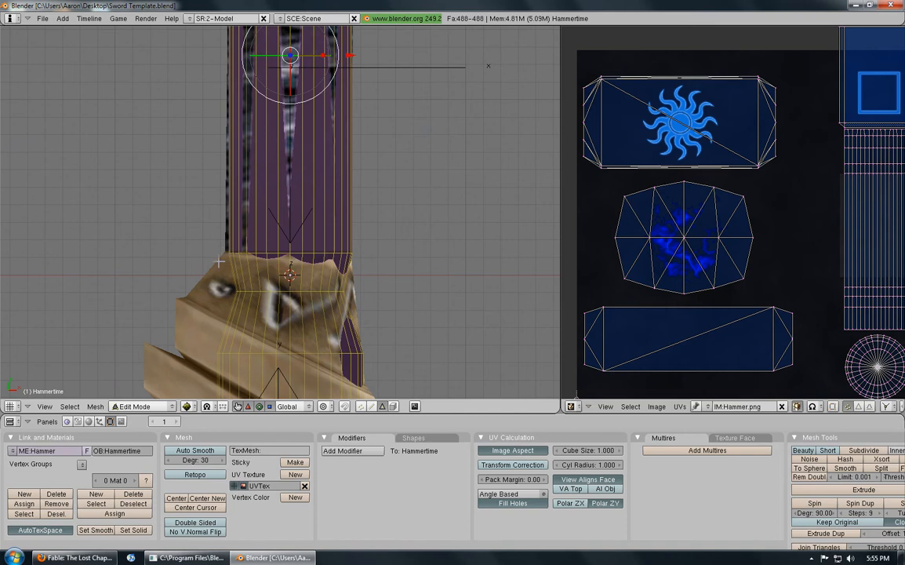
scroll(227, 316, "down", 7)
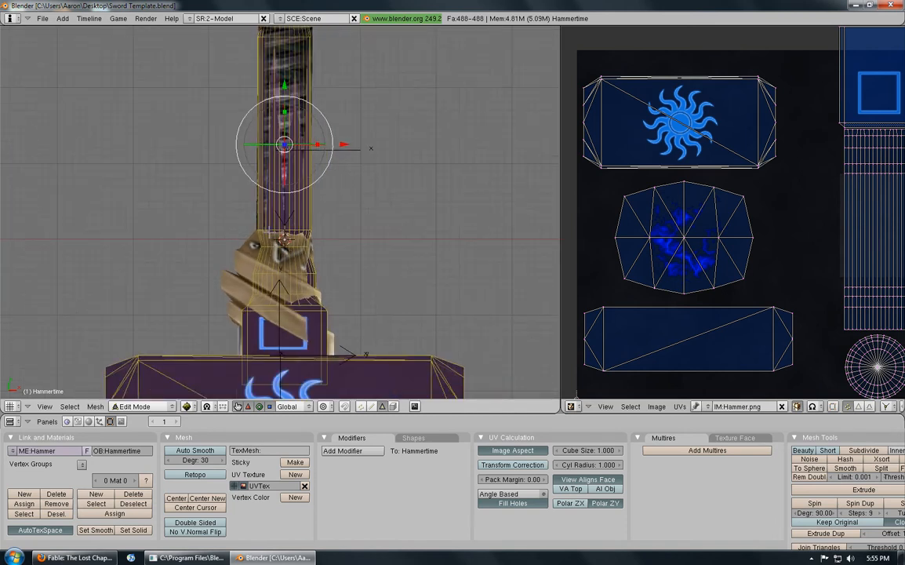
Return to Object Mode and delete both sword meshes, the hilt and the blade, keeping the hammer and empties.
left_click(148, 406)
left_click(135, 394)
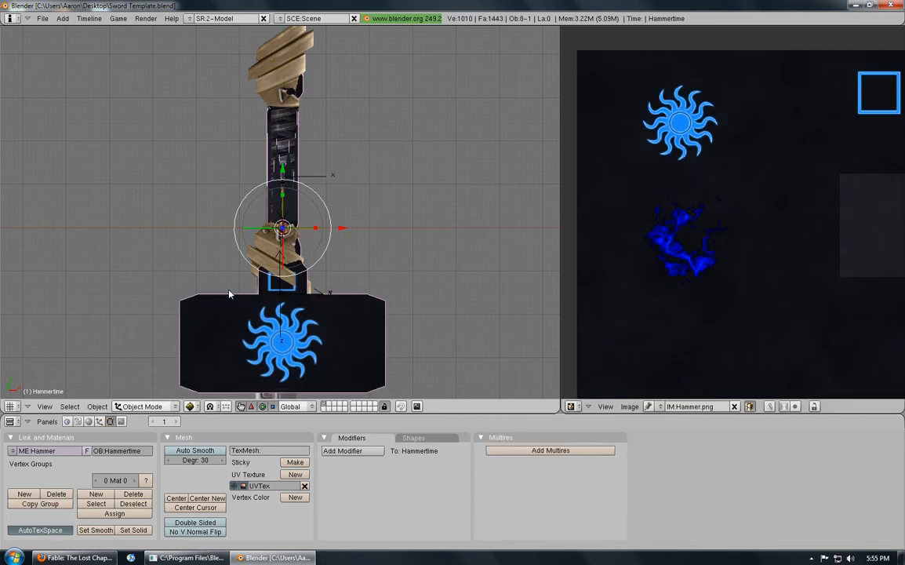
right_click(258, 249)
right_click(269, 126, "shift")
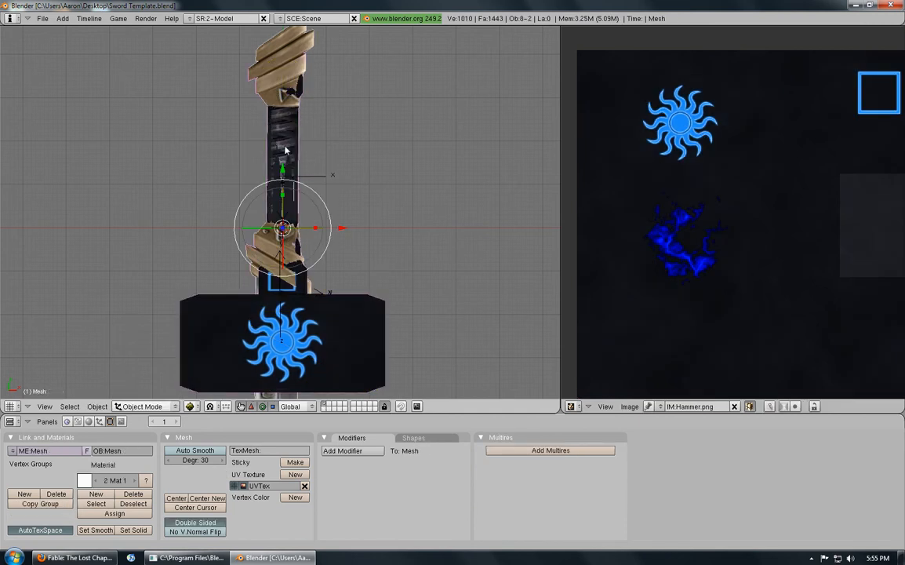
middle_click_drag(311, 205, 332, 239)
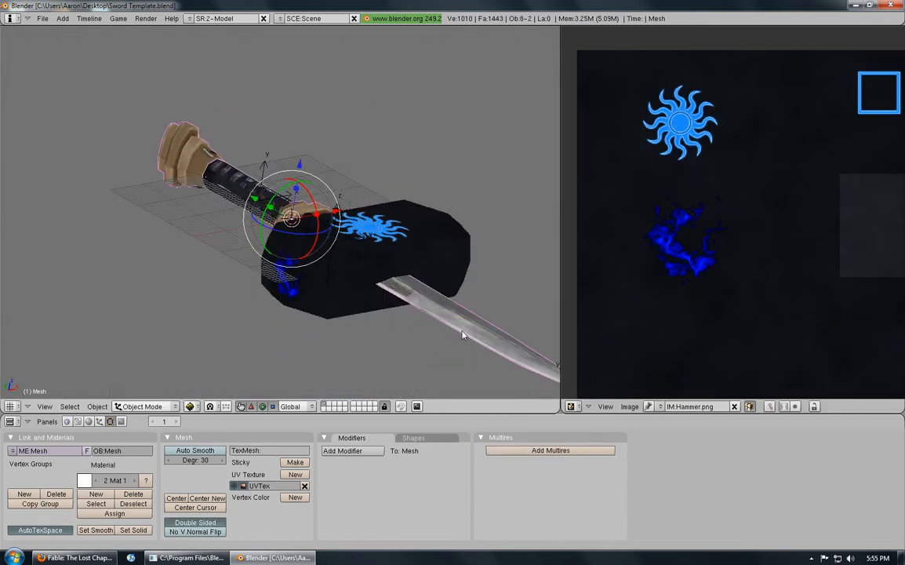
middle_click_drag(452, 324, 426, 313)
key("x")
left_click(422, 311)
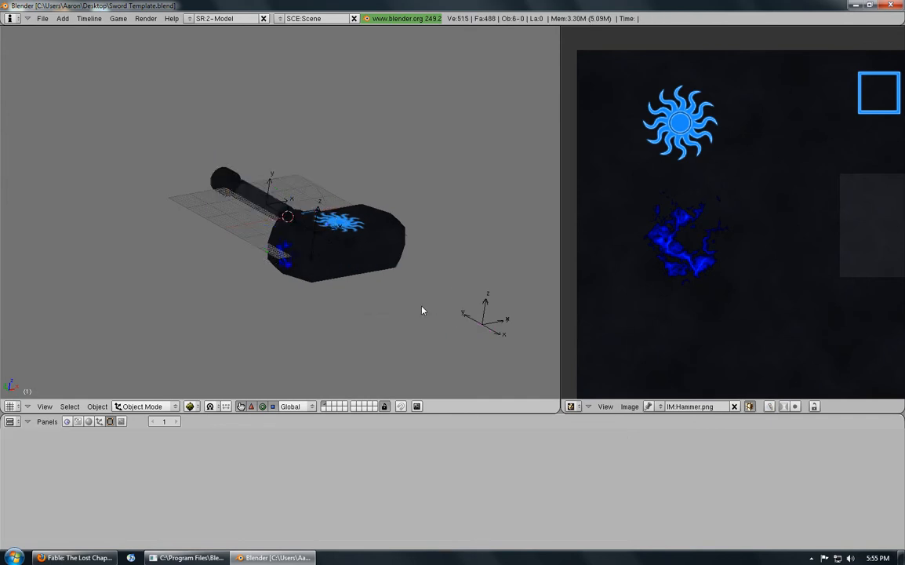
Move the two overlapping empties at the base of the handle to the hammer head's side corner nearest the handle.
middle_click_drag(284, 237, 304, 221)
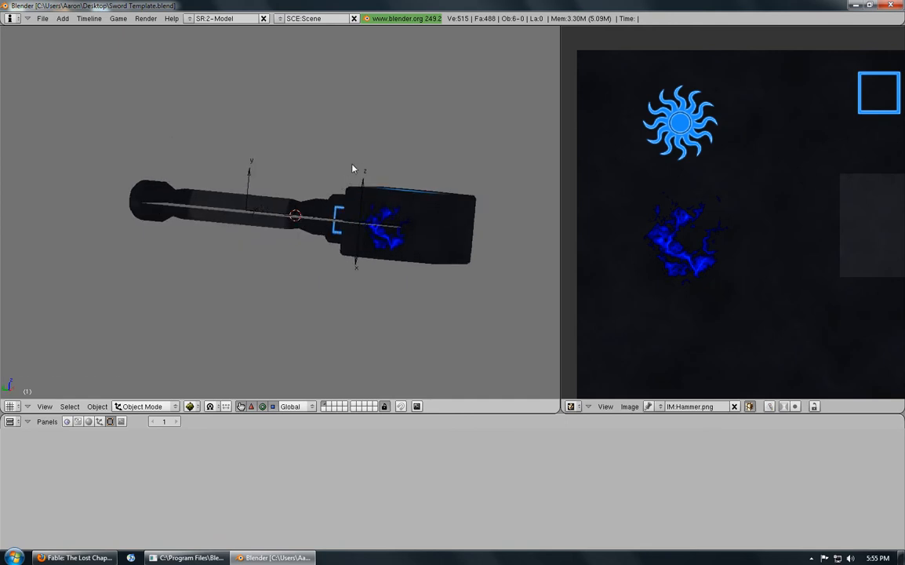
right_click(380, 186)
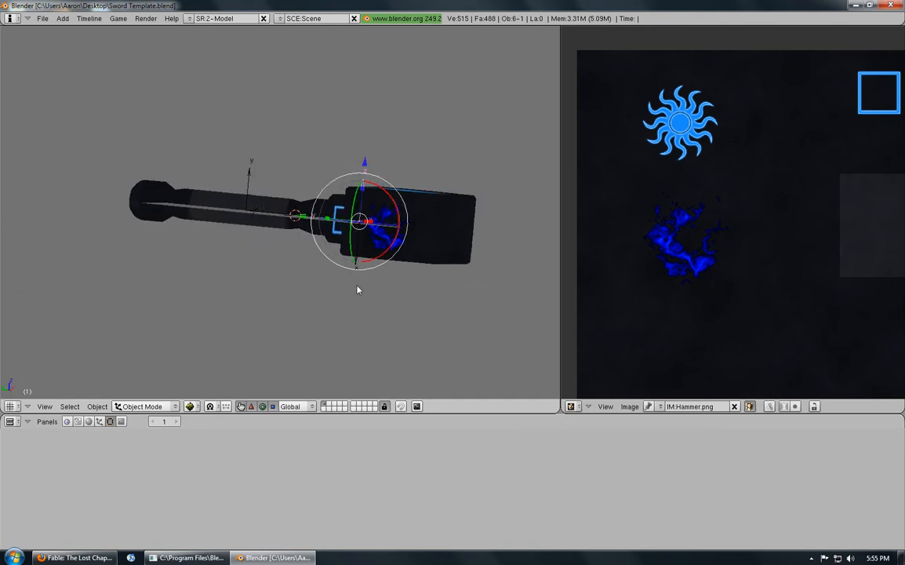
right_click(347, 265, "shift")
key("KP_7")
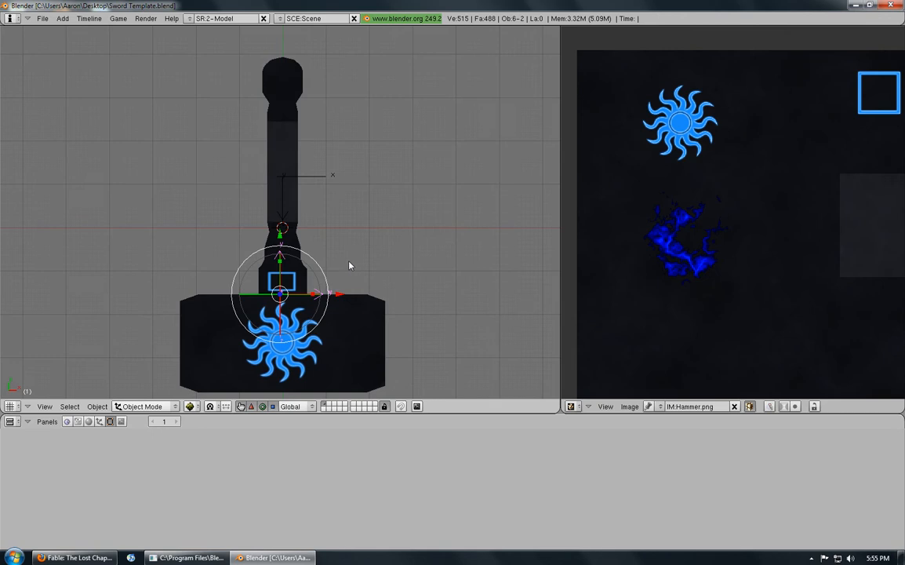
key("g")
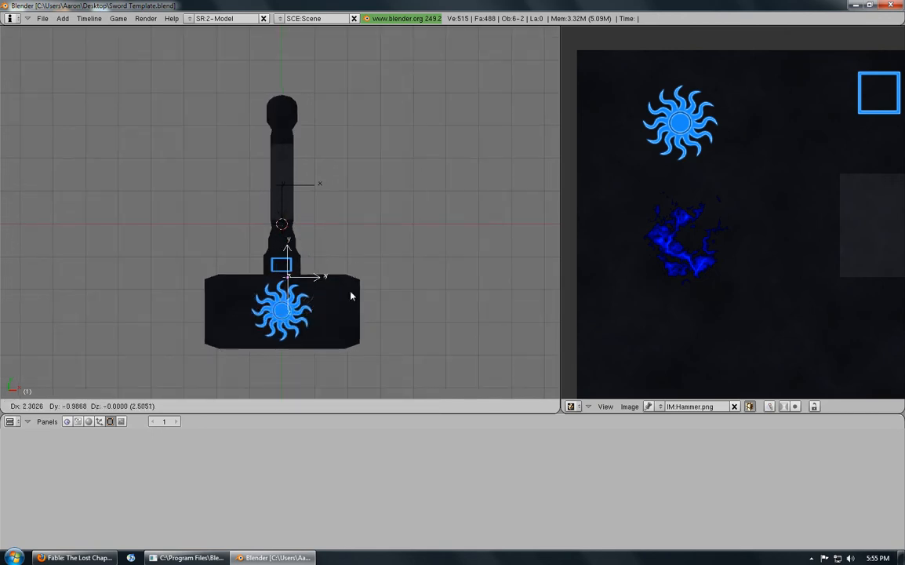
left_click(420, 299)
right_click(360, 250)
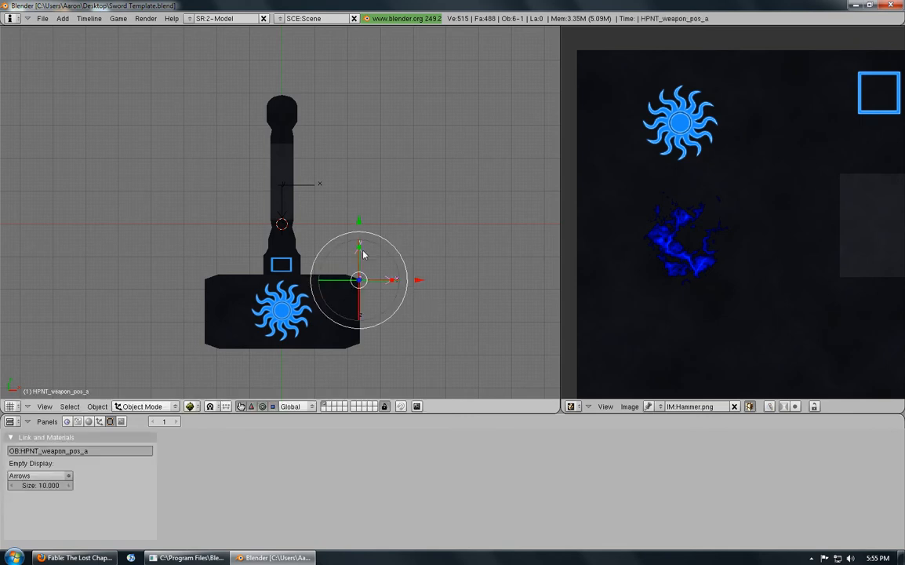
Move the two empties left at the old blade tip about 23.5 units in X and 69.1 in Y, onto the head's far corner.
scroll(371, 308, "up", 2)
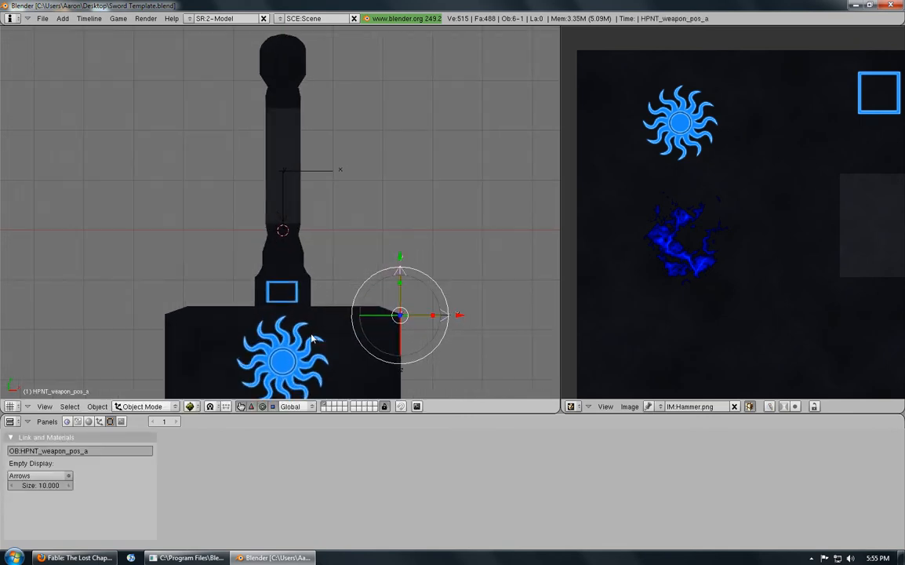
middle_click_drag(312, 282, 312, 162, "shift")
scroll(313, 243, "down", 2)
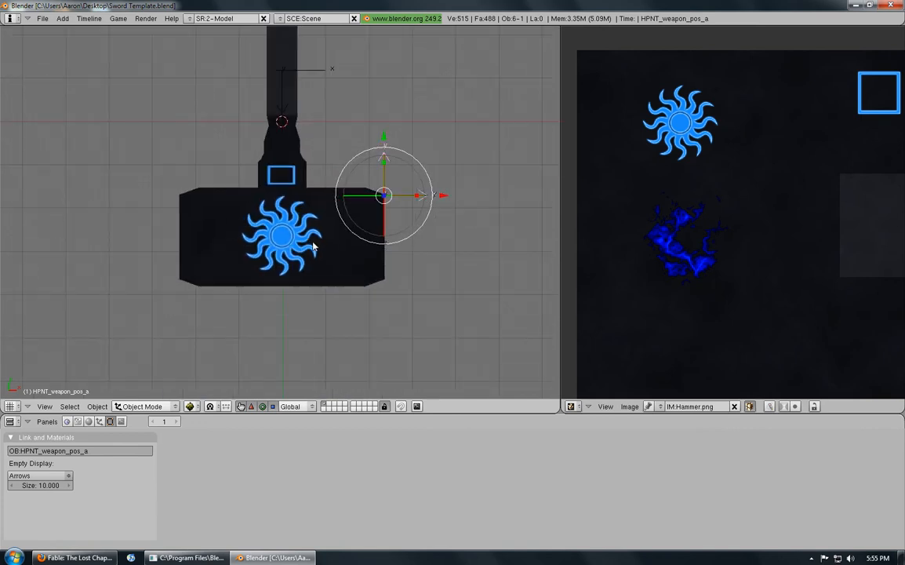
scroll(320, 262, "down", 5)
key("a")
key("b")
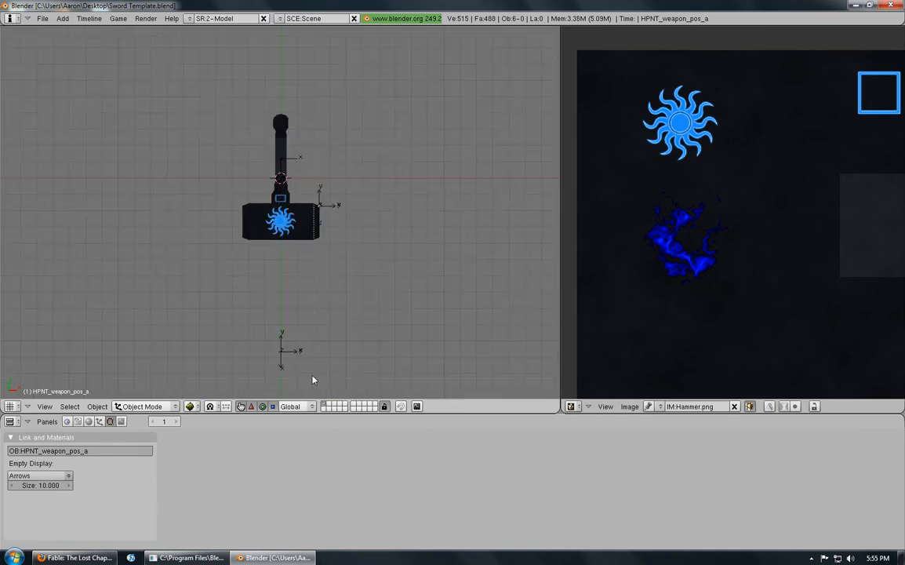
left_click_drag(253, 384, 330, 328)
key("g")
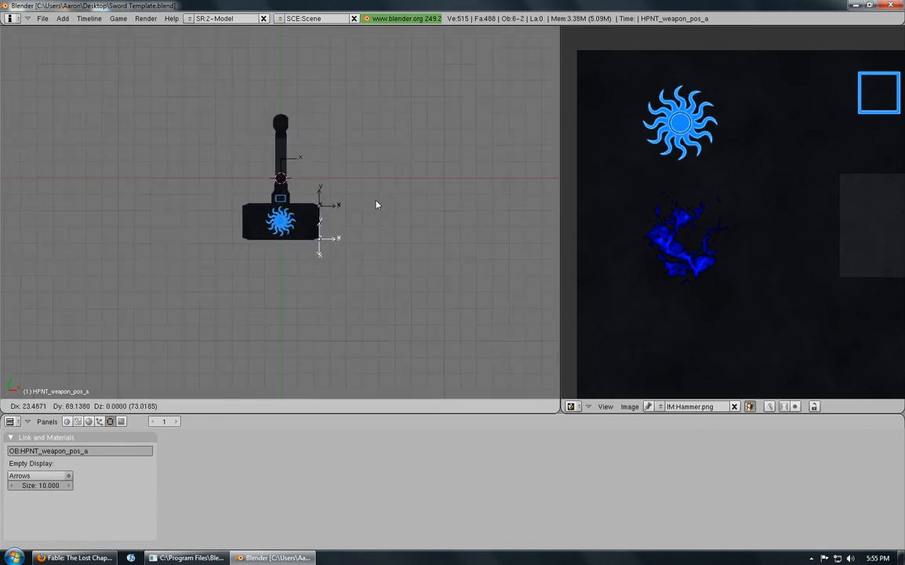
left_click(376, 205)
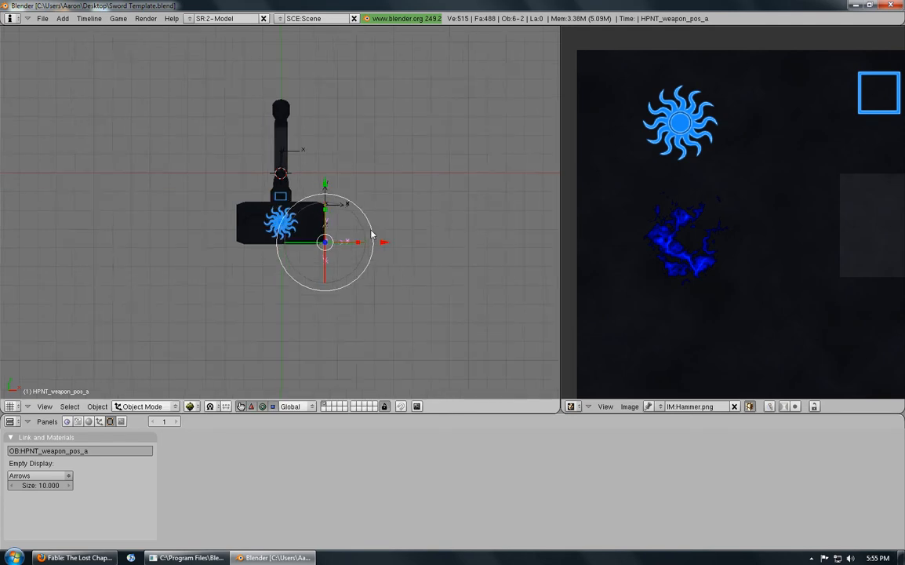
scroll(395, 299, "up", 5)
key("g")
key("Escape")
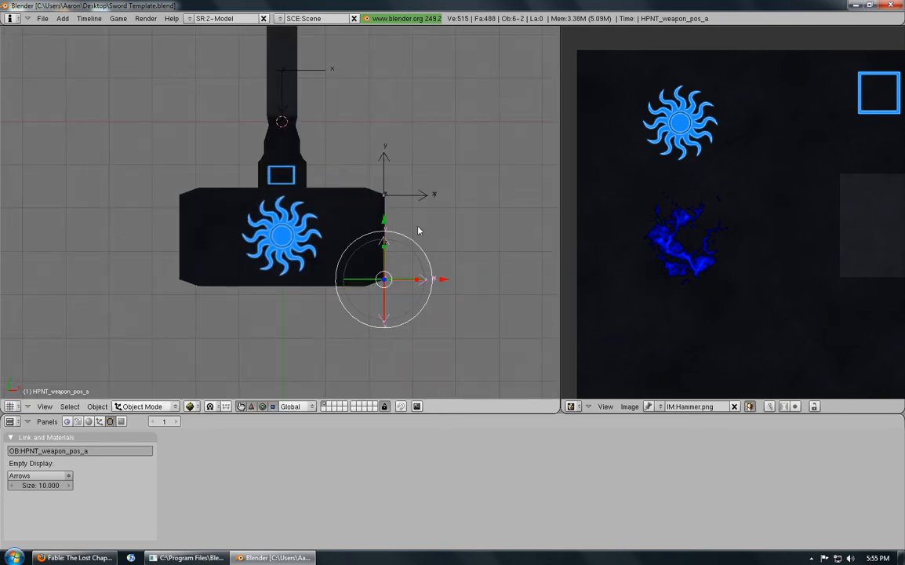
Duplicate the HDMY_AUG_01 and HDMY_AUG_02 empties along the X axis to the opposite side of the hammer head.
key("a")
right_click(416, 202)
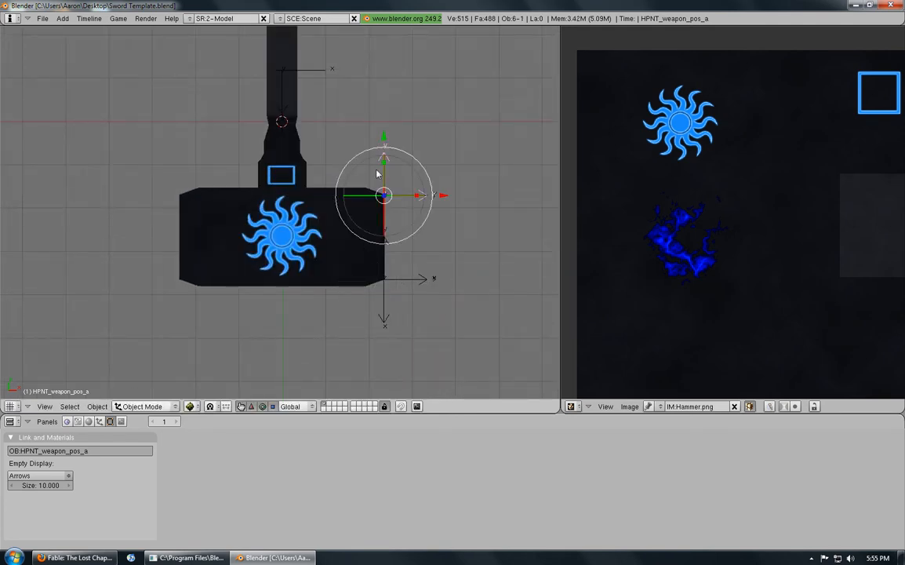
middle_click_drag(364, 246, 222, 321)
right_click(358, 209)
right_click(176, 281)
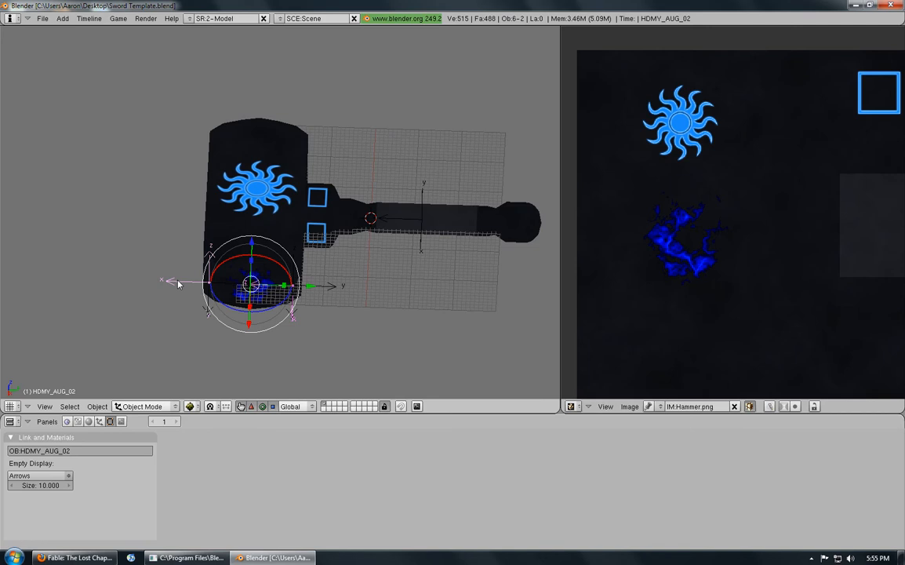
key("KP_7")
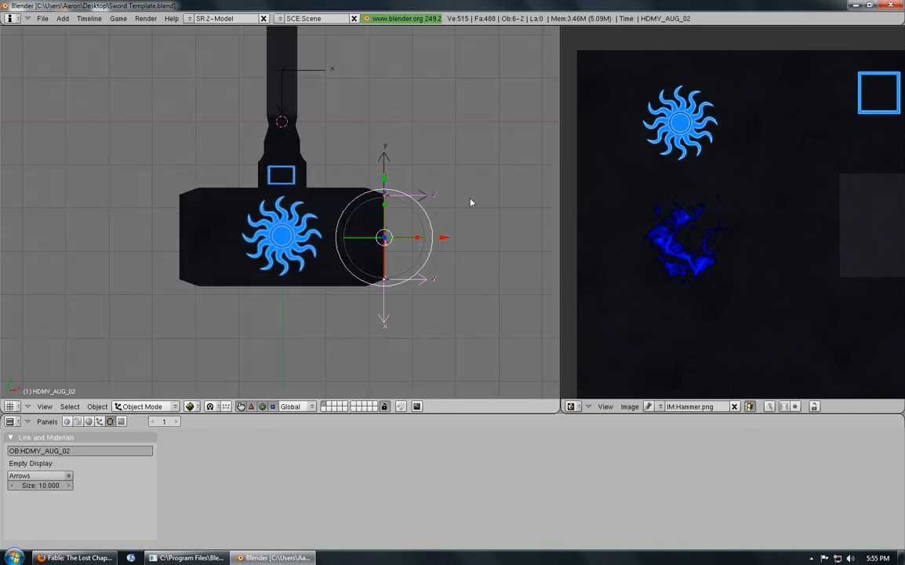
key("shift+d")
key("x")
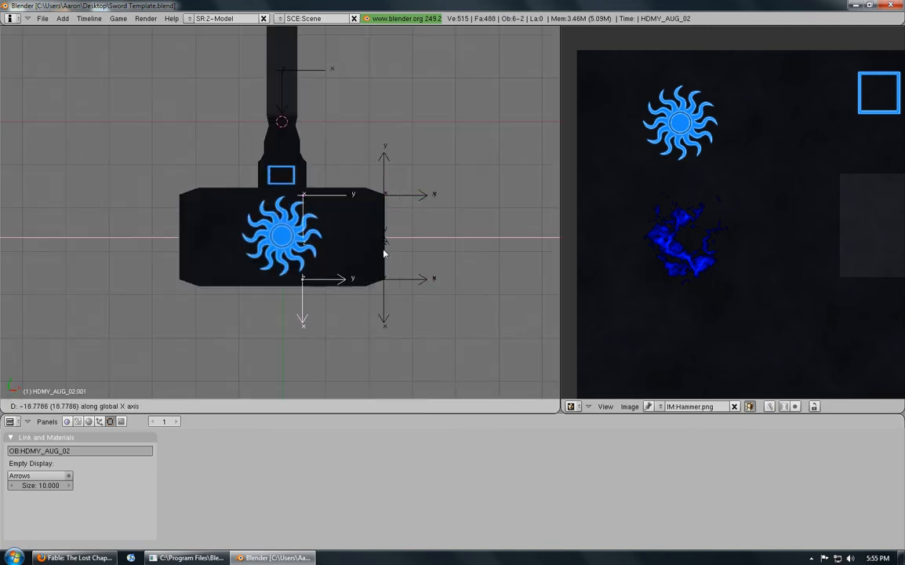
left_click(286, 251)
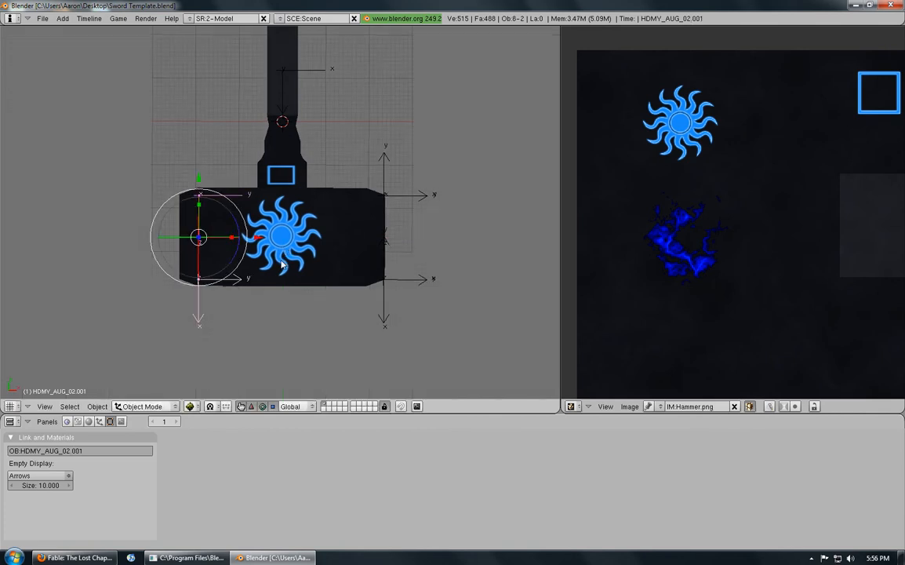
Scale the spacing of the two duplicated empties by about 1.14 along the Y axis to meet the head's edges.
middle_click_drag(259, 237, 337, 268)
key("KP_7")
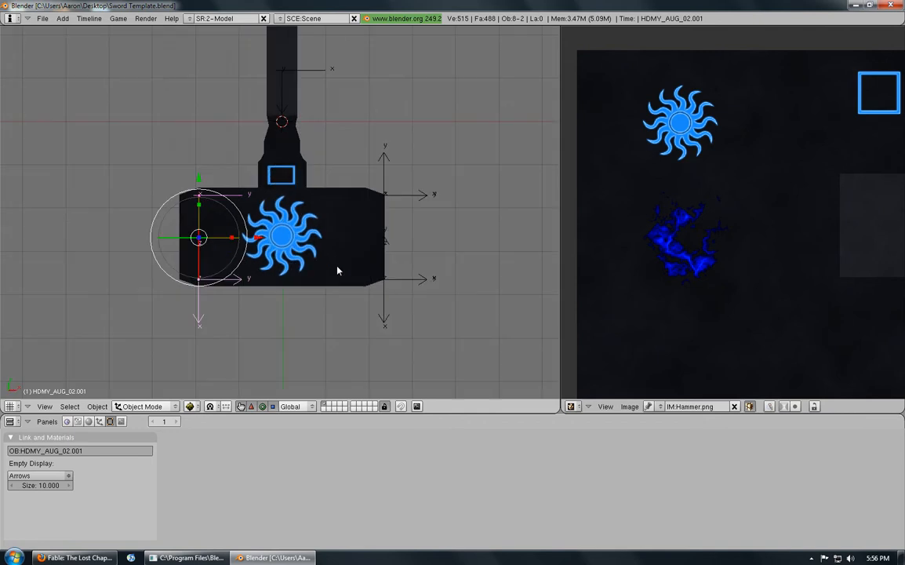
key("g")
key("y")
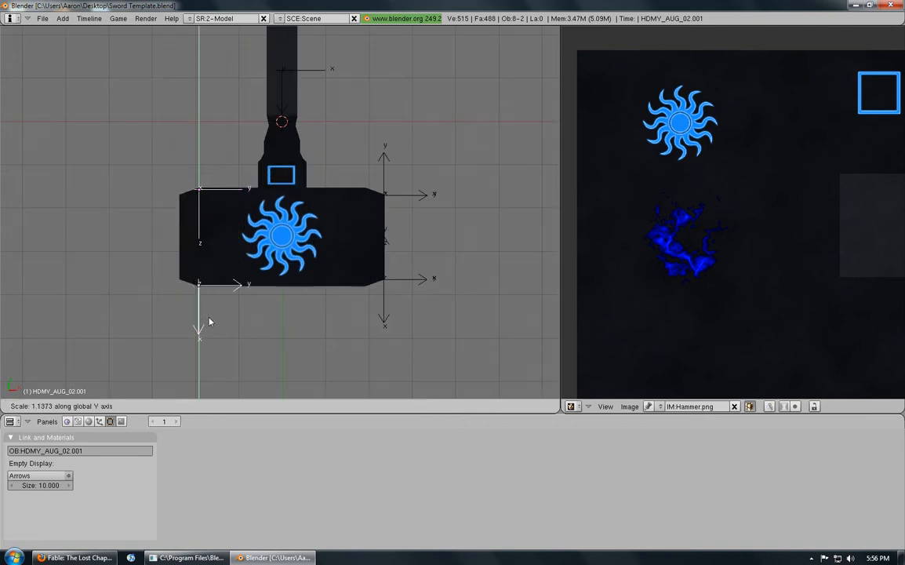
left_click(210, 322)
Rename the duplicated HDMY_AUG_01.001 empty on the handle side of the head as HDMY_AUG_03.
scroll(209, 320, "up", 5)
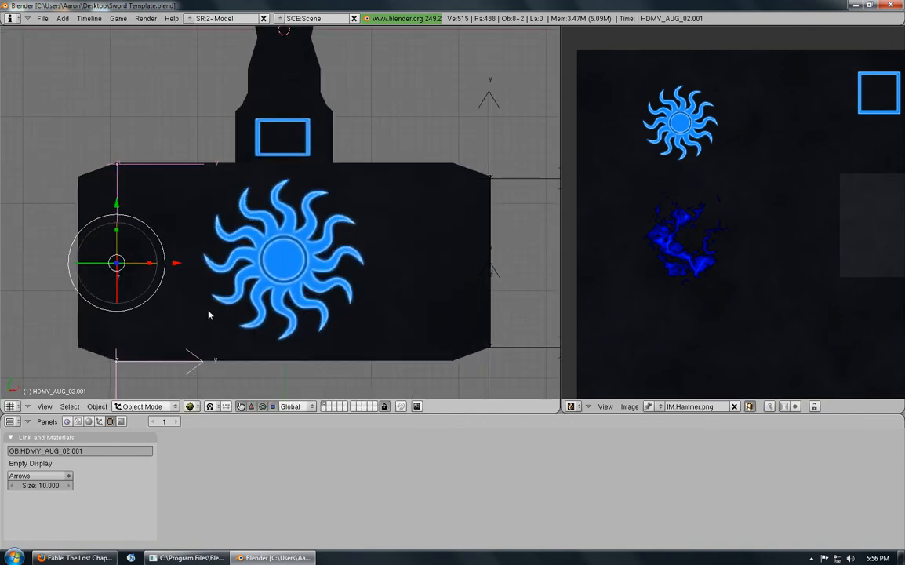
middle_click_drag(216, 264, 325, 264, "shift")
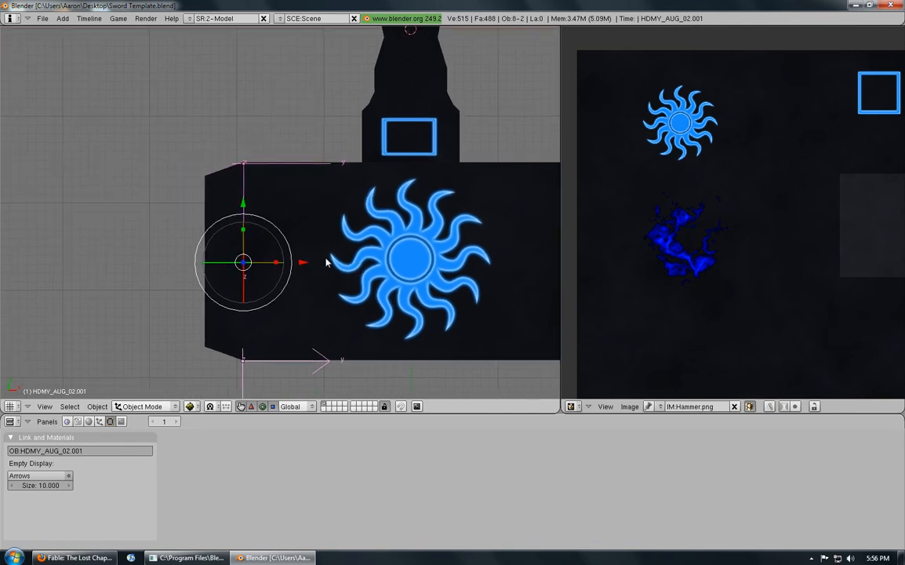
right_click(251, 170)
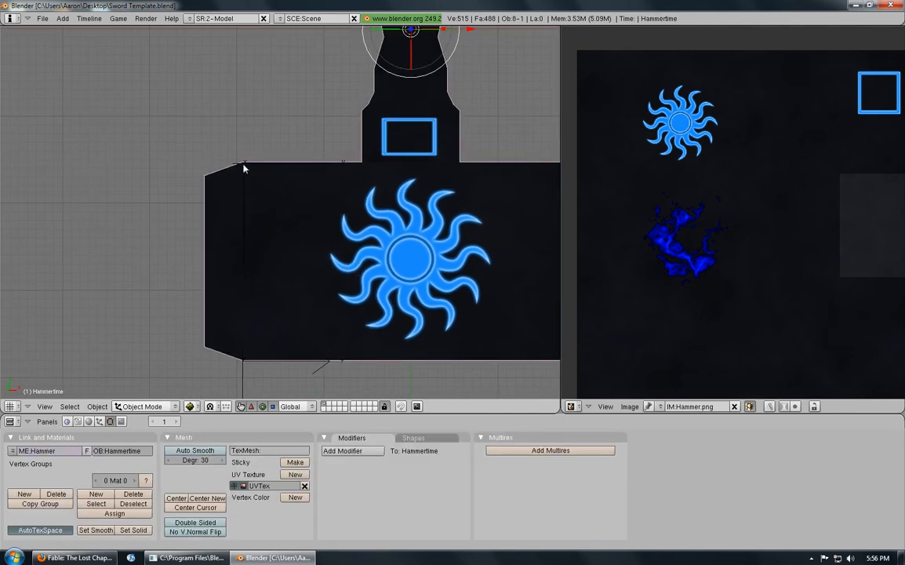
right_click(243, 168)
middle_click_drag(333, 182, 182, 267)
left_click(95, 451)
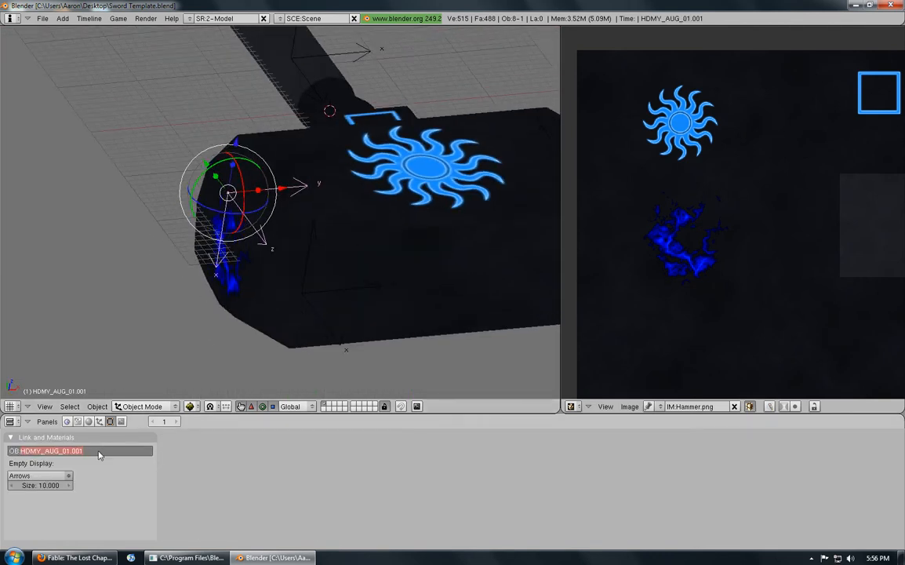
left_click_drag(99, 455, 70, 450)
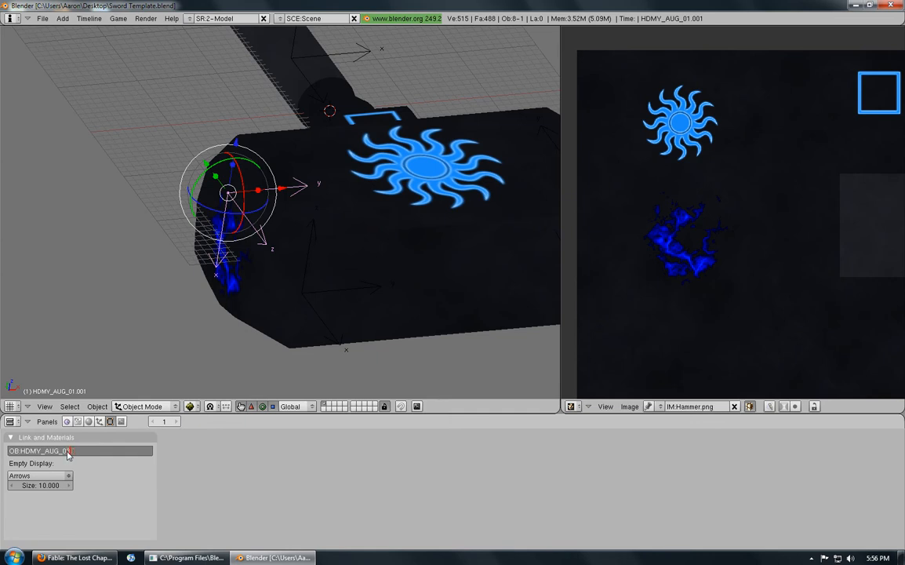
type("3")
key("Return")
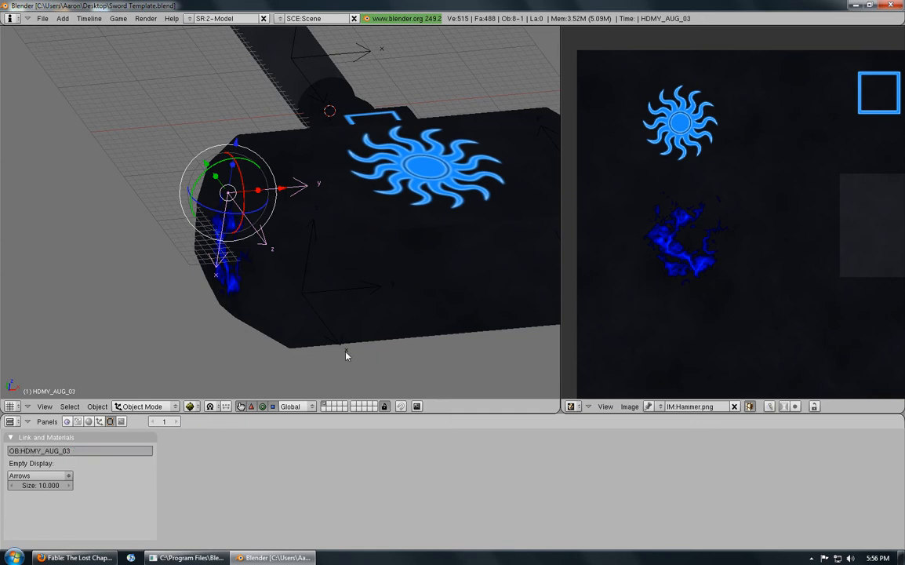
Rename the other duplicated empty, at the far edge of the head, as HDMY_AUG_04.
right_click(346, 352)
left_click(108, 454)
left_click_drag(108, 454, 69, 450)
type("4")
key("Return")
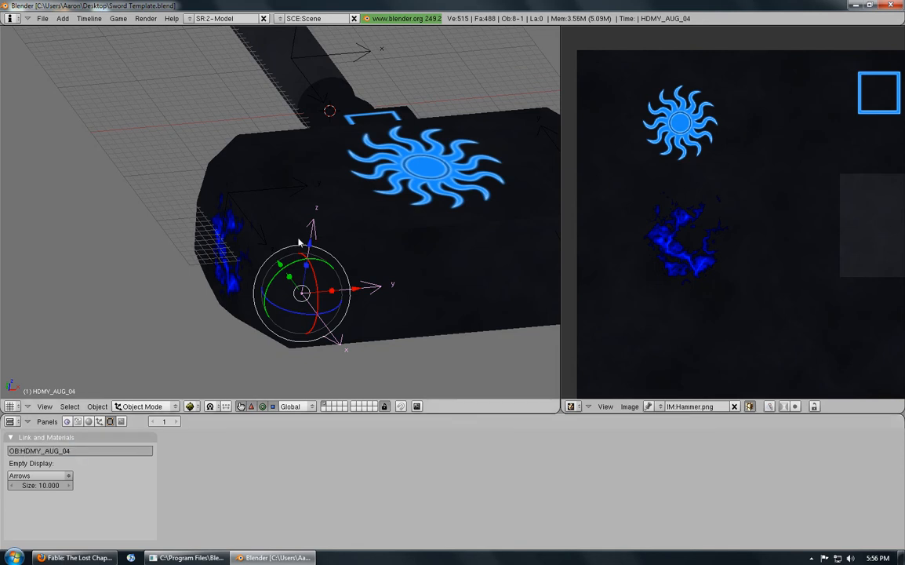
Examine the placement of the weapon position and augment empties around the hammer head in perspective and top views.
middle_click_drag(235, 251, 369, 257)
key("a")
right_click(430, 193)
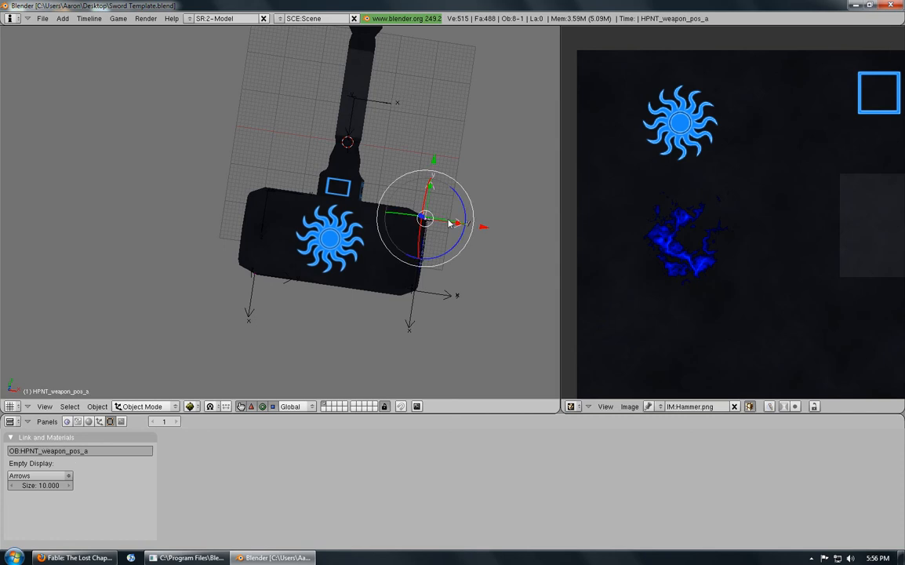
right_click(417, 319)
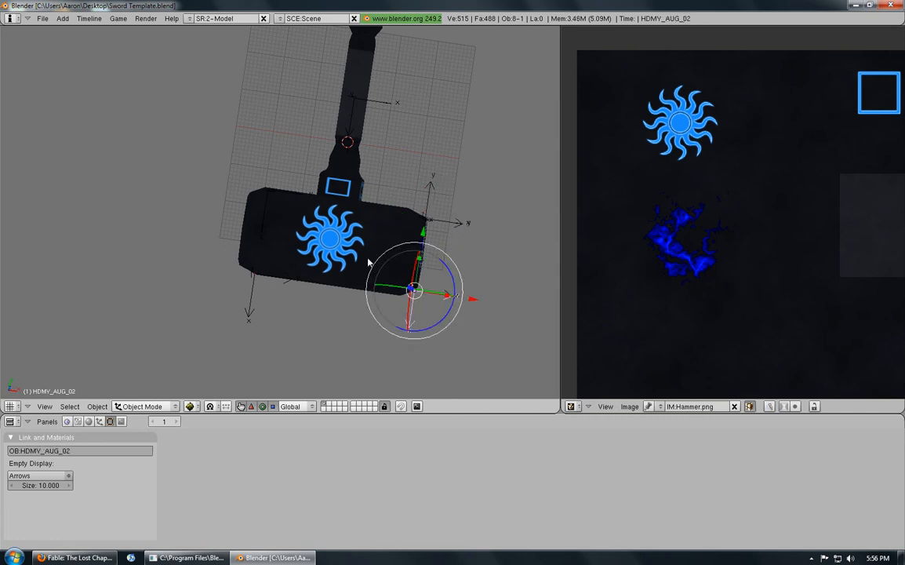
key("KP_7")
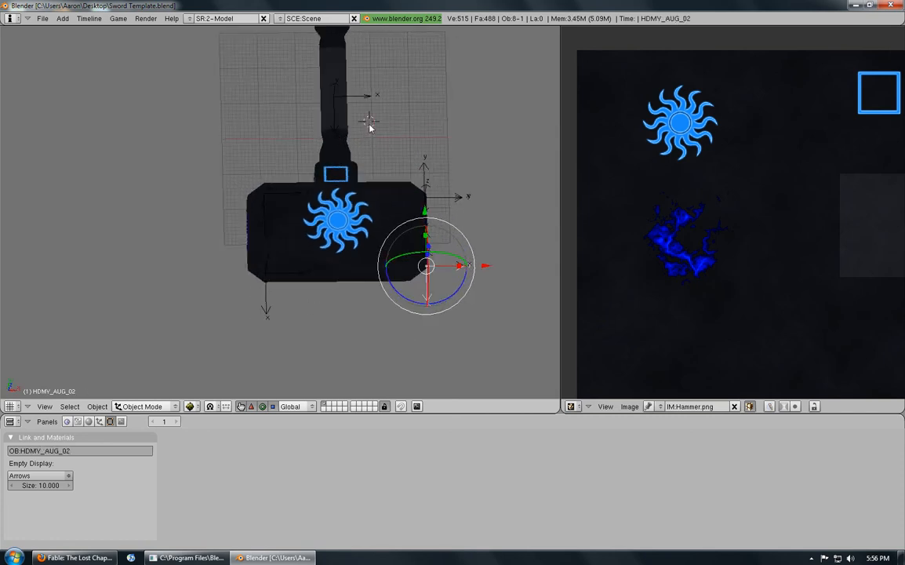
key("shift+c")
key("a")
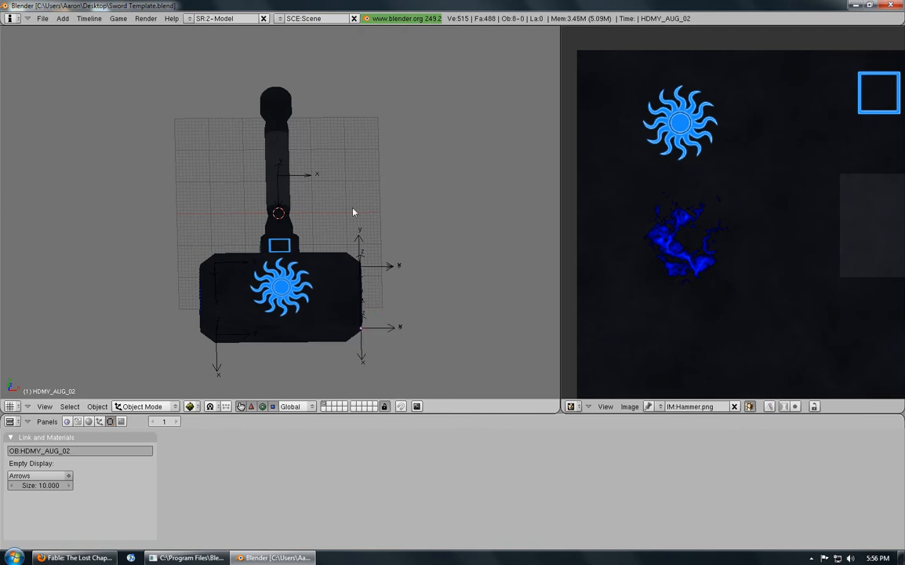
middle_click_drag(250, 198, 389, 217)
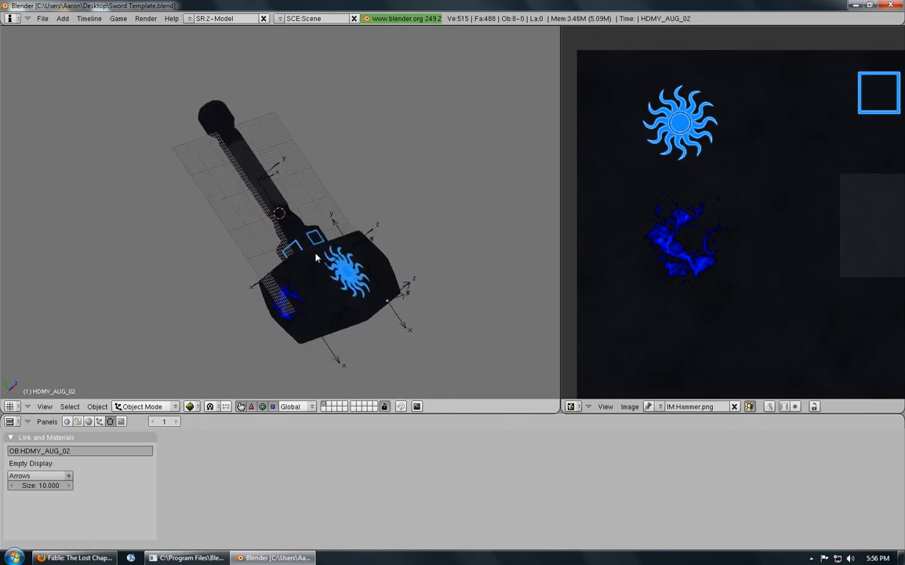
key("KP_7")
scroll(316, 256, "down", 2)
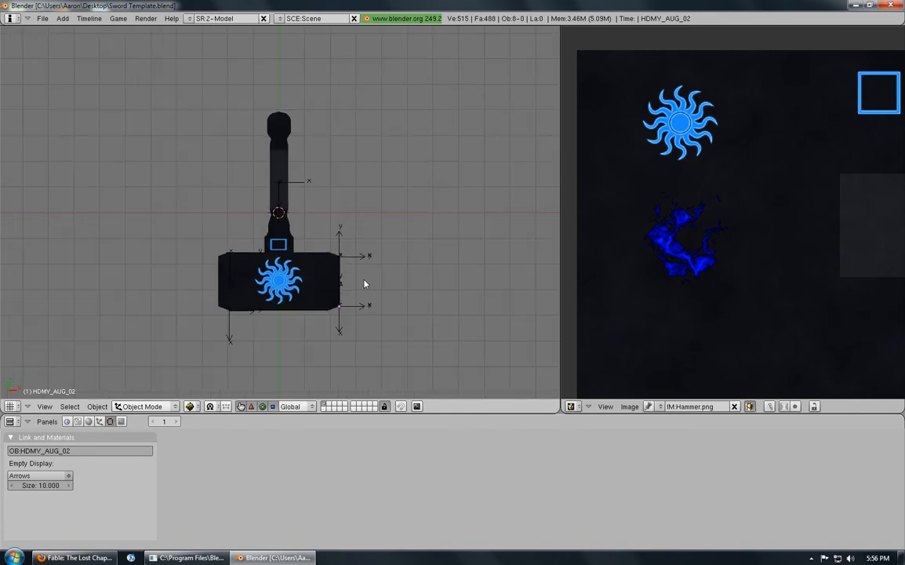
middle_click_drag(364, 283, 355, 255, "shift")
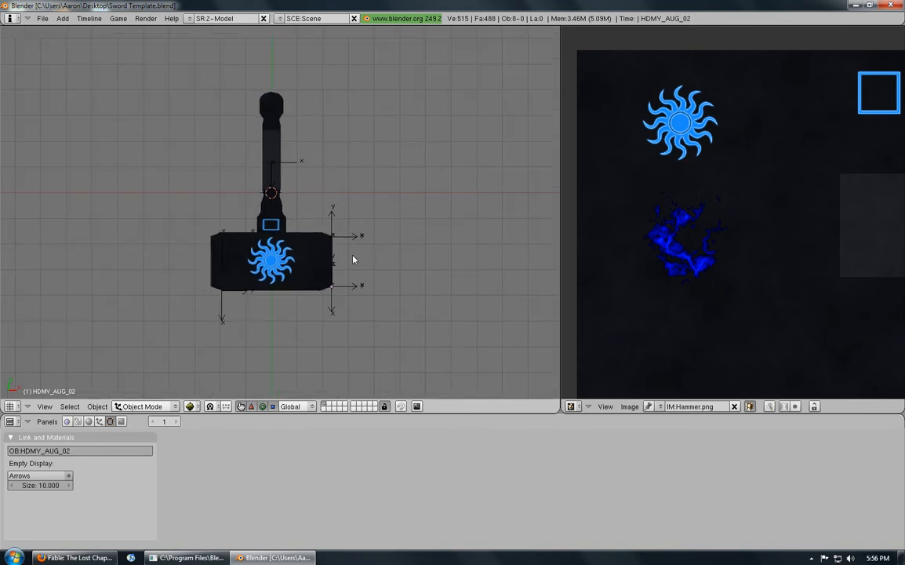
scroll(337, 264, "up", 1)
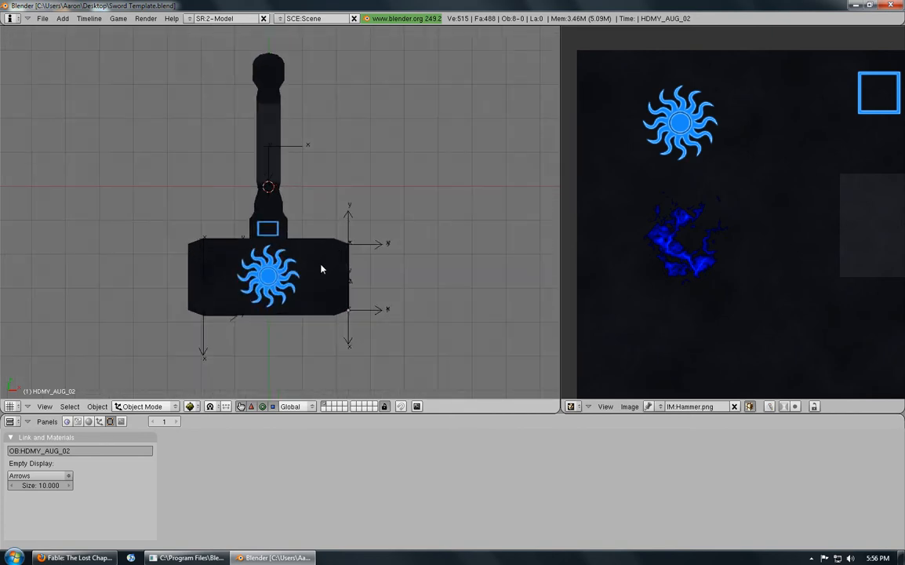
Examine the HDMY_WEAPON_FOCUS_01 empty on the handle and its axis orientation relative to the hammer from several angles.
right_click(298, 152)
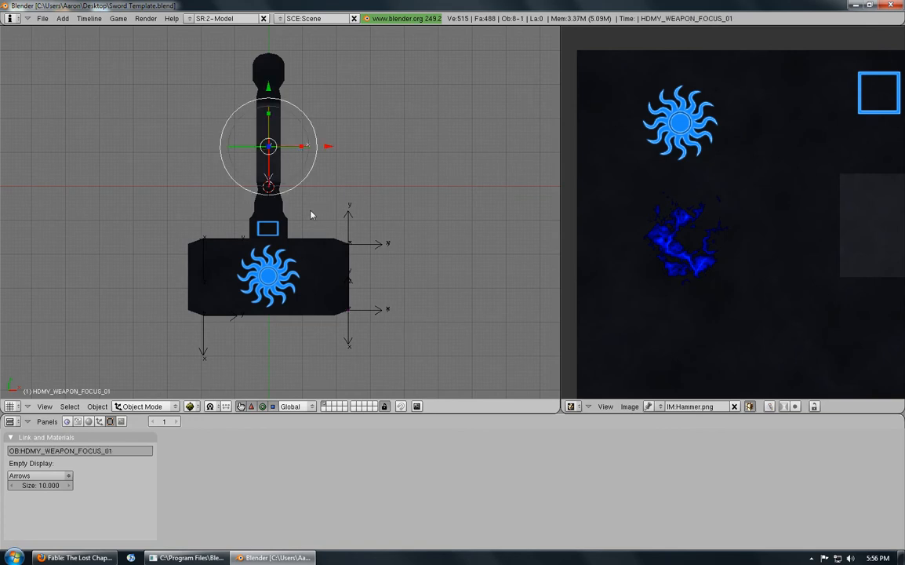
key("ctrl+space")
middle_click_drag(337, 157, 310, 326)
key("ctrl+alt+r")
middle_click_drag(243, 235, 411, 298)
key("ctrl+space")
middle_click_drag(238, 228, 278, 265)
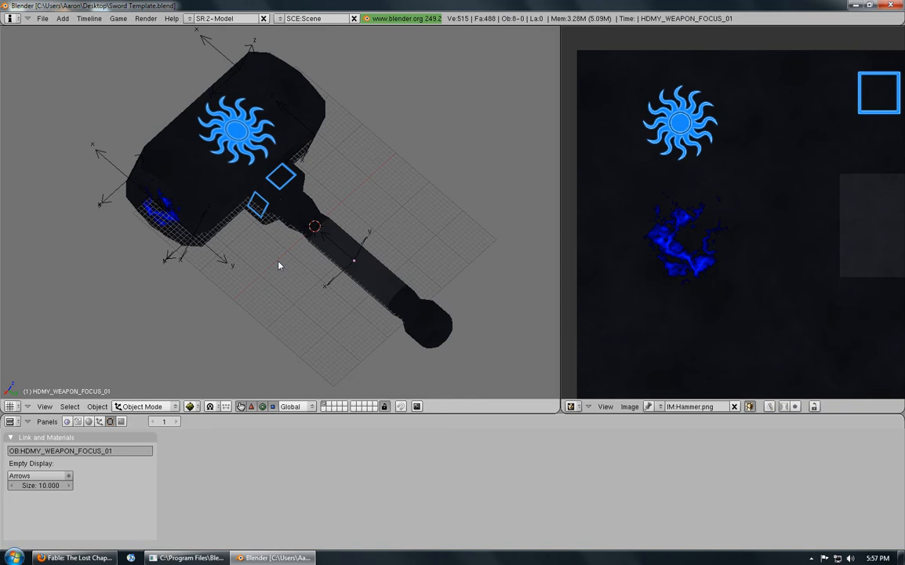
Show the scene from the top and merge the image editor area into the 3D view.
key("KP_7")
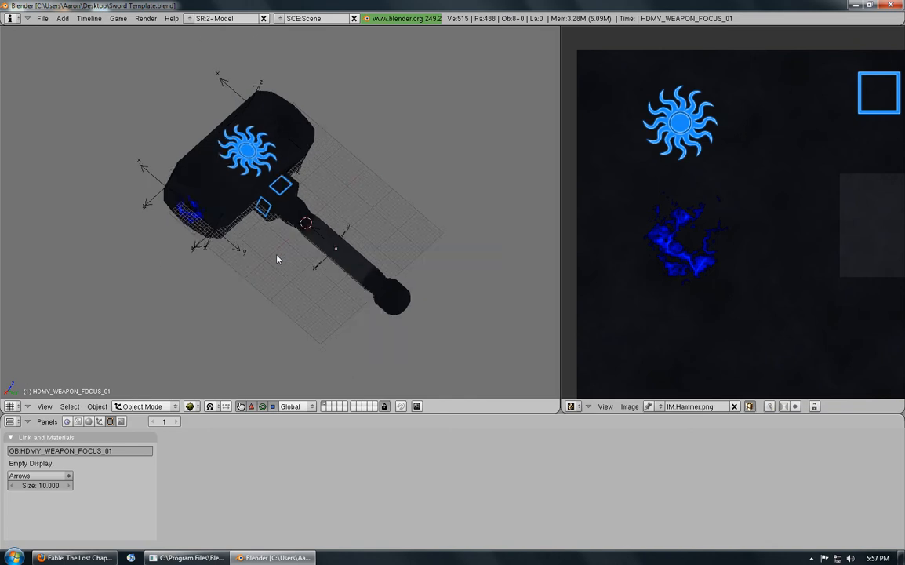
right_click(561, 227)
left_click(549, 240)
left_click(611, 232)
scroll(501, 226, "down", 2)
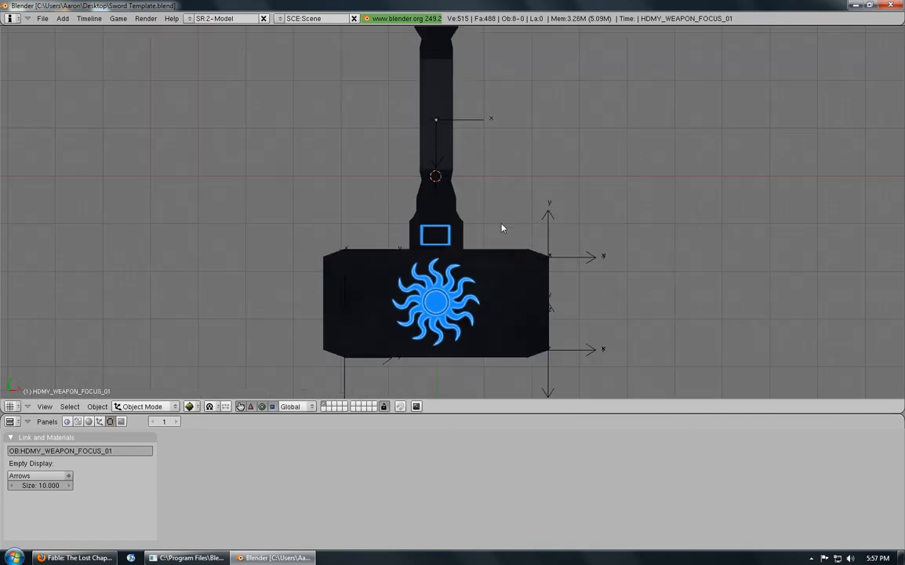
Select the Hammertime mesh and display it in the Solid draw type.
right_click(439, 249)
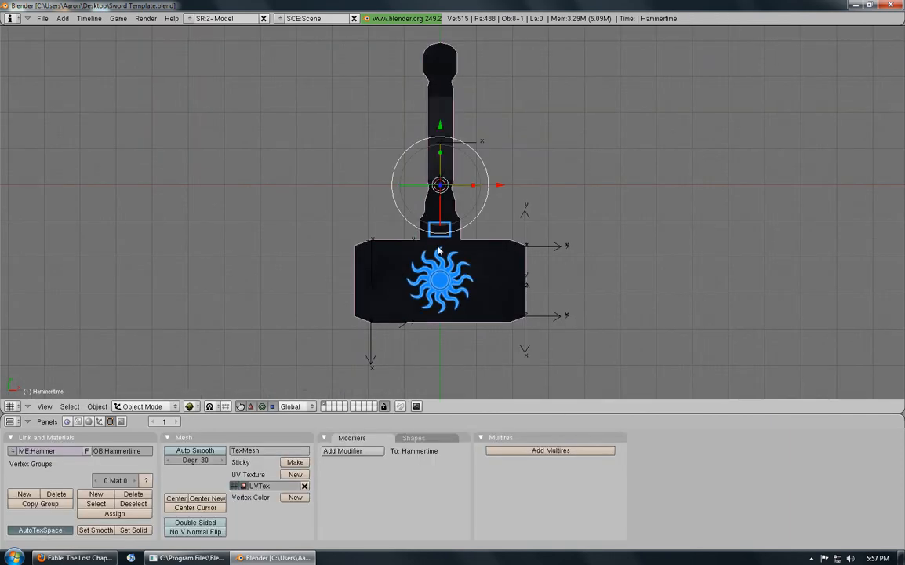
left_click(189, 406)
left_click(202, 375)
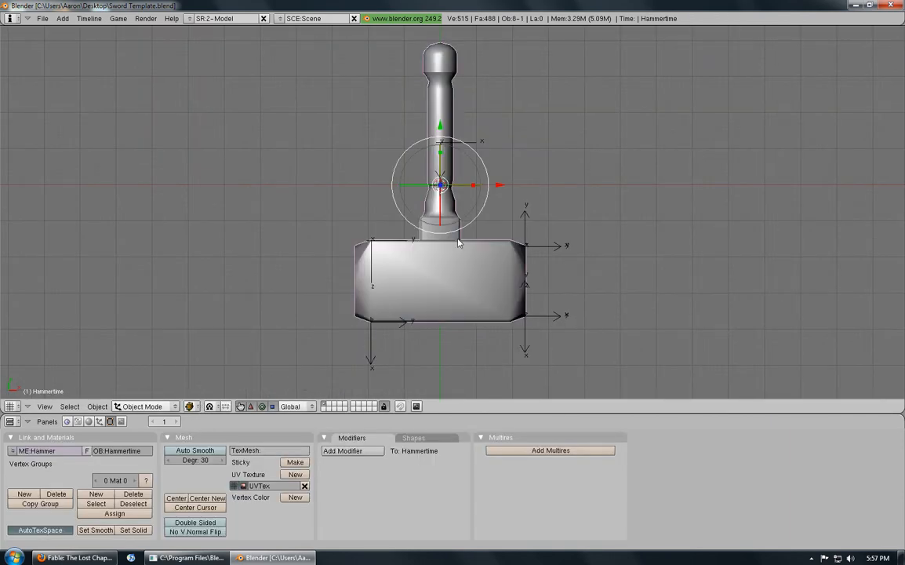
mouse_move(439, 290)
middle_mouse_down()
mouse_move(449, 259)
mouse_move(538, 132)
mouse_move(382, 228)
middle_mouse_up()
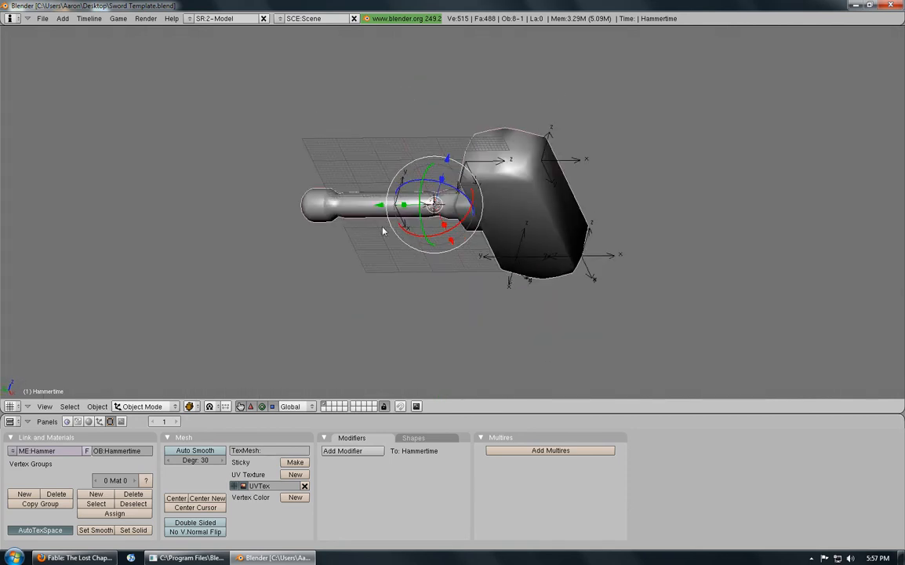
Flip the normals of one large triangular face on the hammer head in Edit Mode, then return to Object Mode.
left_click(157, 406)
left_click(141, 390)
scroll(424, 236, "up", 3)
scroll(420, 197, "up", 1)
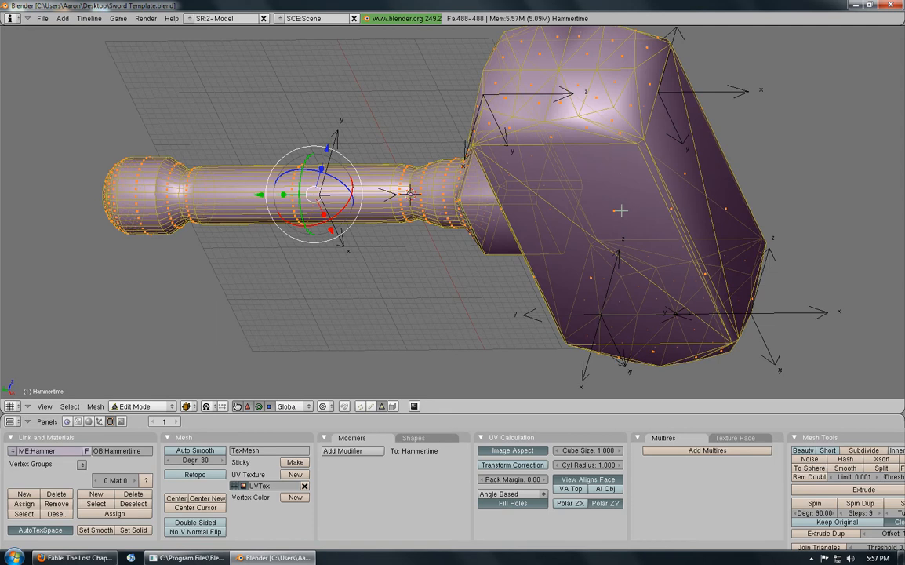
right_click(559, 191)
key("w")
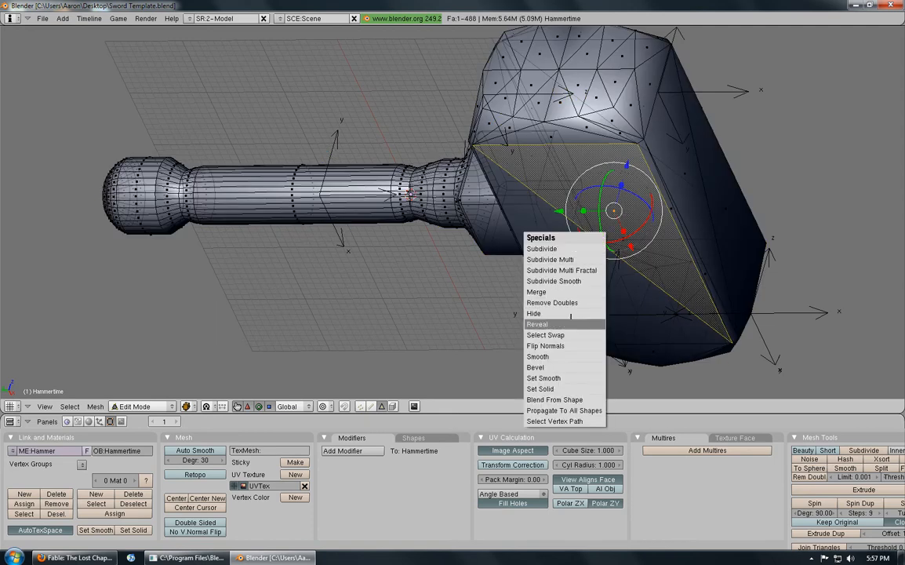
left_click(510, 313)
left_click(159, 406)
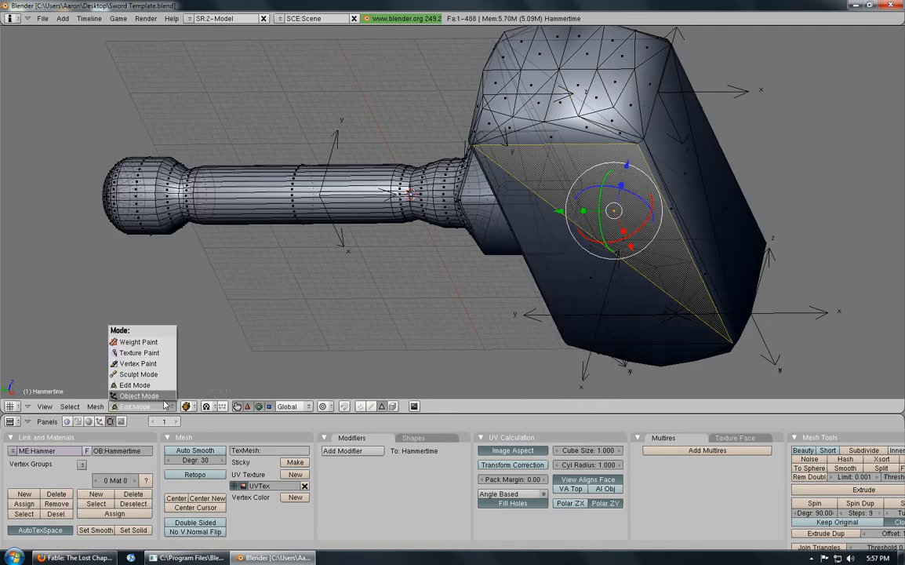
left_click(141, 396)
Display the hammer in the Textured draw type and examine the head face with the flipped normal.
middle_click_drag(473, 175, 449, 133)
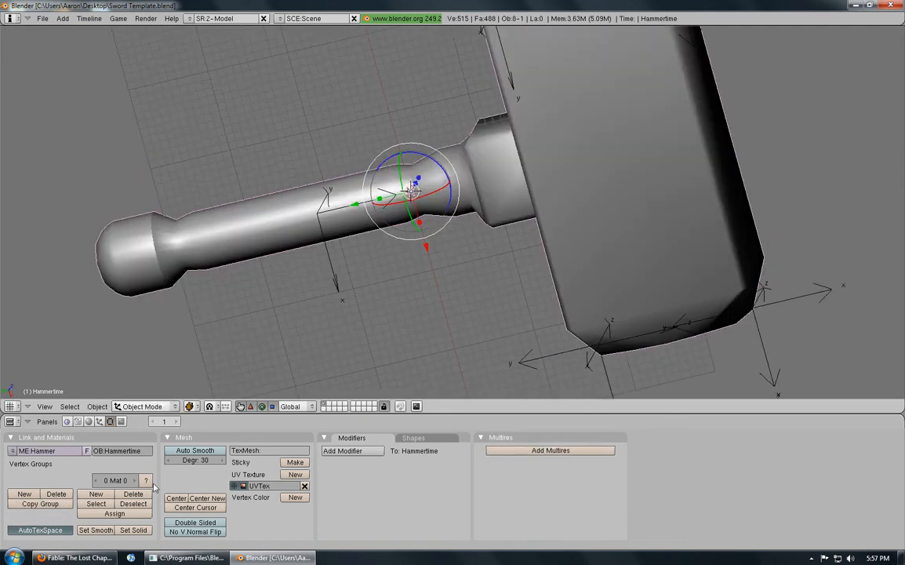
right_click(327, 237)
right_click(240, 253)
middle_click_drag(283, 241, 305, 380)
left_click(193, 406)
left_click(194, 396)
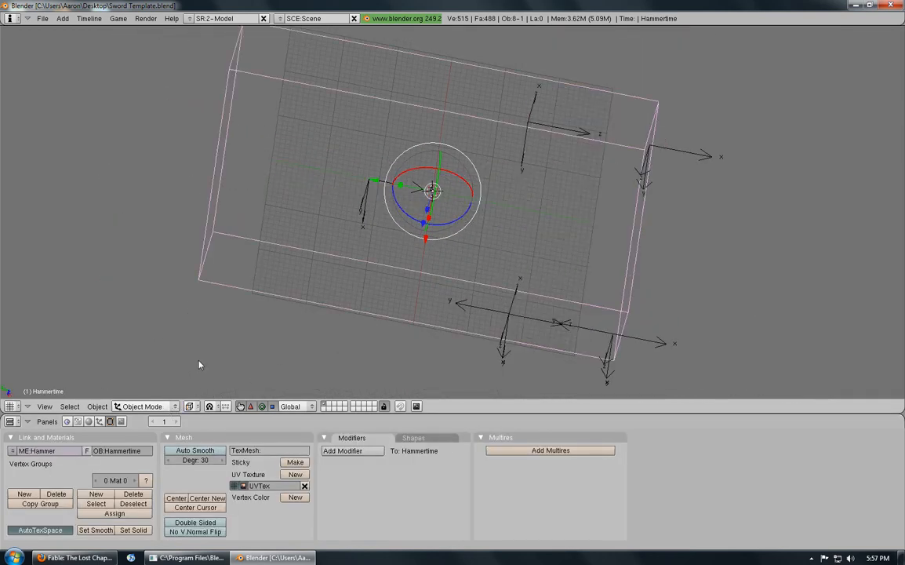
left_click(193, 407)
left_click(195, 396)
left_click(193, 406)
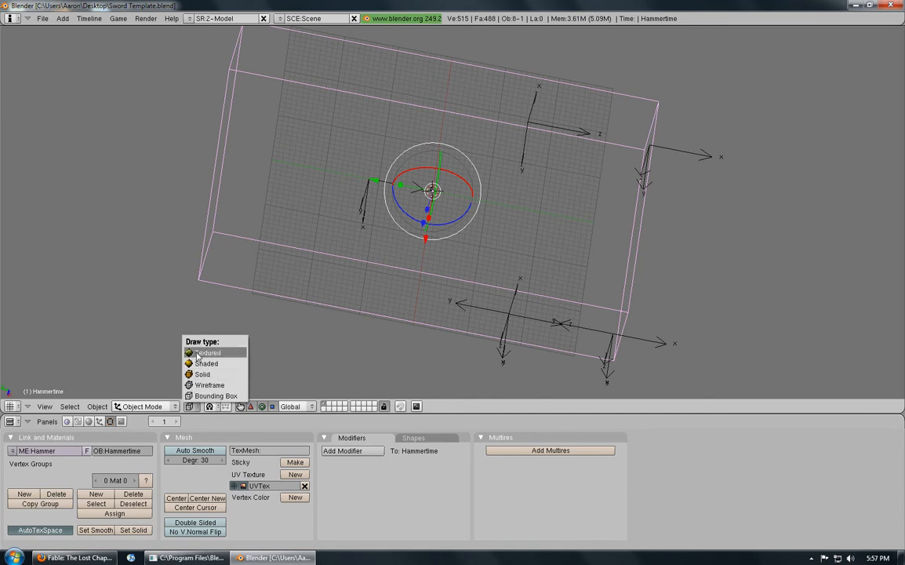
left_click(194, 319)
mouse_move(372, 283)
middle_mouse_down()
mouse_move(248, 245)
mouse_move(557, 193)
mouse_move(567, 69)
mouse_move(439, 133)
mouse_move(277, 183)
mouse_move(158, 188)
mouse_move(536, 247)
mouse_move(387, 197)
middle_mouse_up()
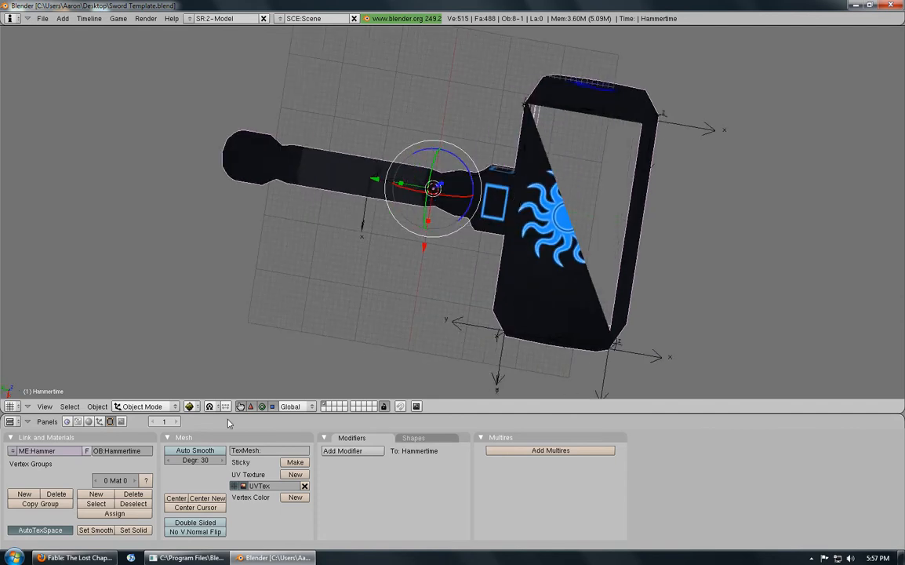
Flip the normals of the same head face back in Solid view and return to Object Mode.
left_click(189, 406)
left_click(202, 374)
mouse_move(397, 268)
middle_mouse_down()
mouse_move(396, 228)
mouse_move(388, 235)
middle_mouse_up()
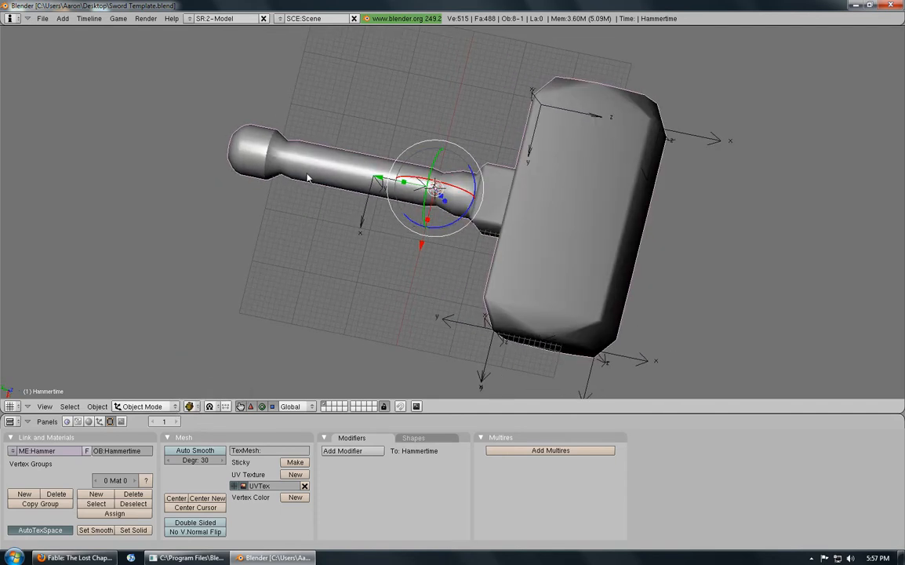
left_click(149, 406)
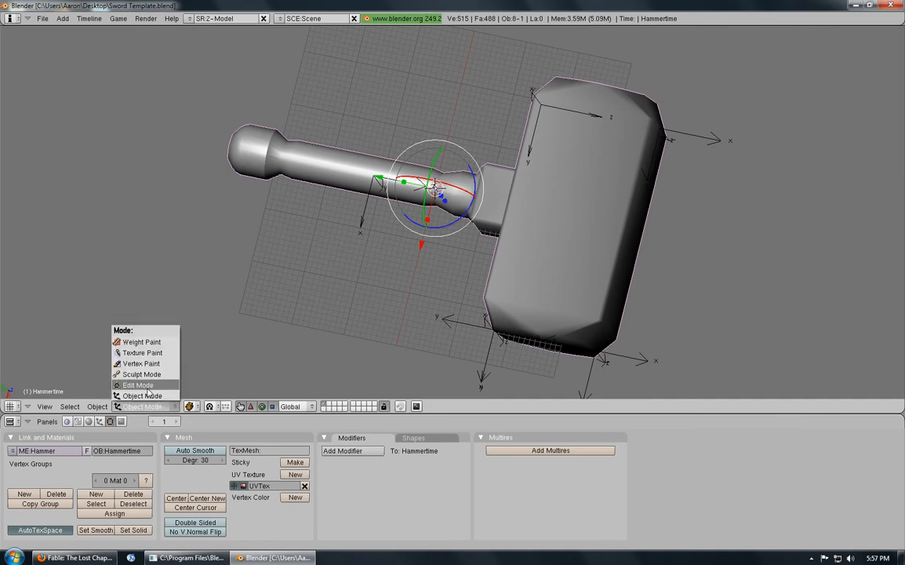
left_click(140, 390)
middle_click_drag(610, 196, 635, 150)
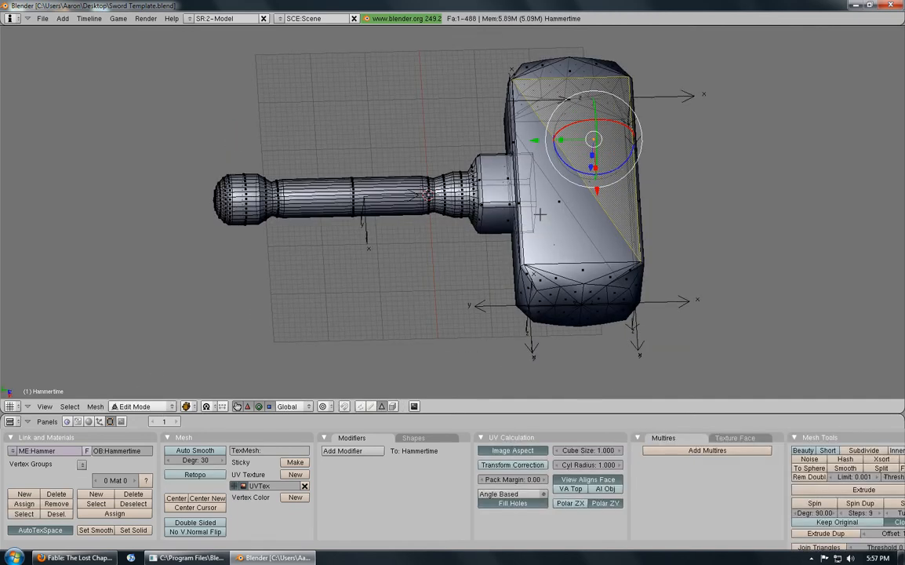
key("w")
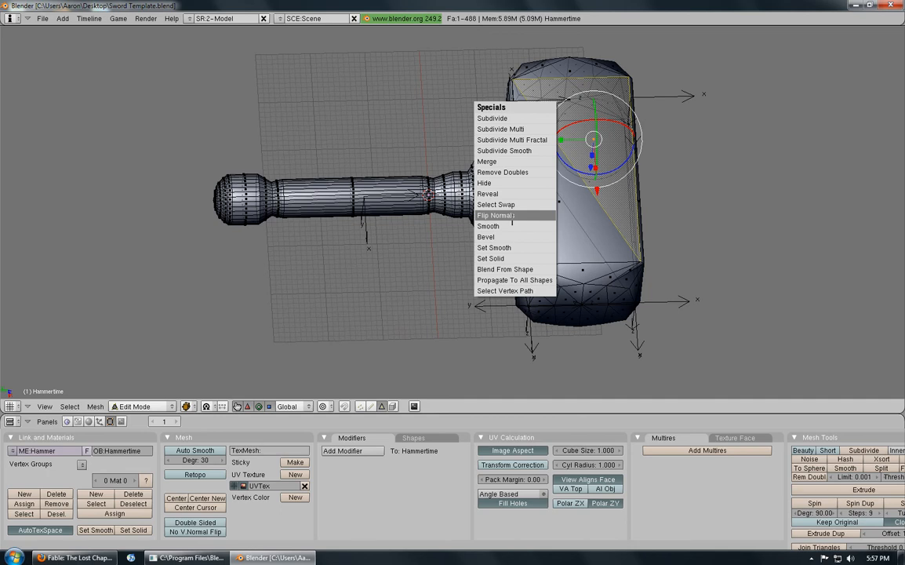
left_click(512, 222)
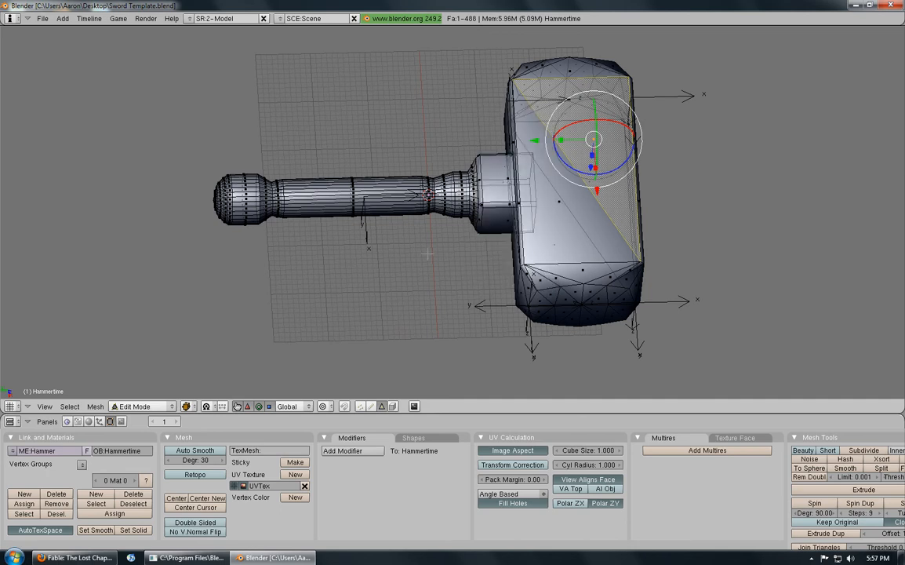
left_click(153, 406)
left_click(158, 396)
Restore the Textured draw type, deselect everything and inspect the hammer's faces from several angles and from the top.
left_click(187, 406)
left_click(175, 320)
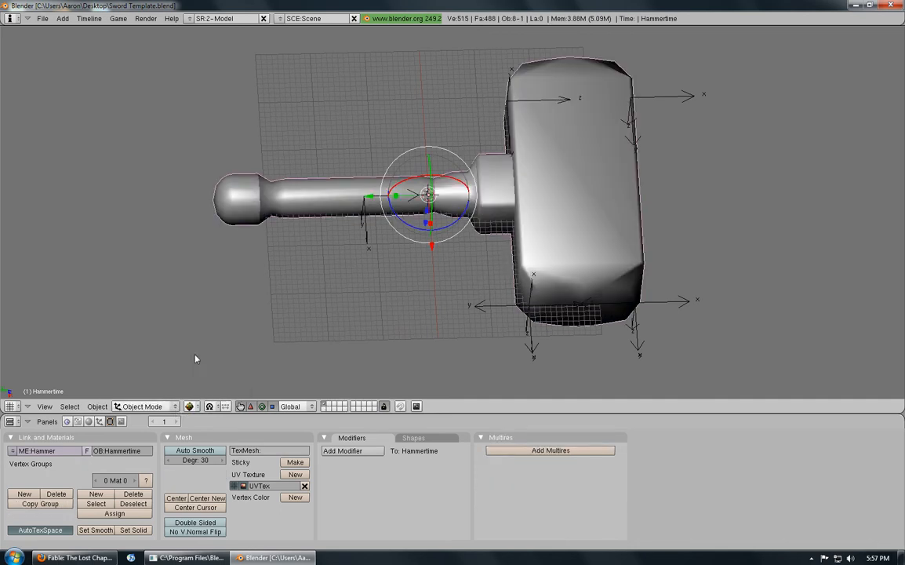
middle_click_drag(491, 190, 525, 317)
key("a")
middle_click_drag(518, 274, 506, 159)
key("KP_7")
scroll(508, 161, "down", 4)
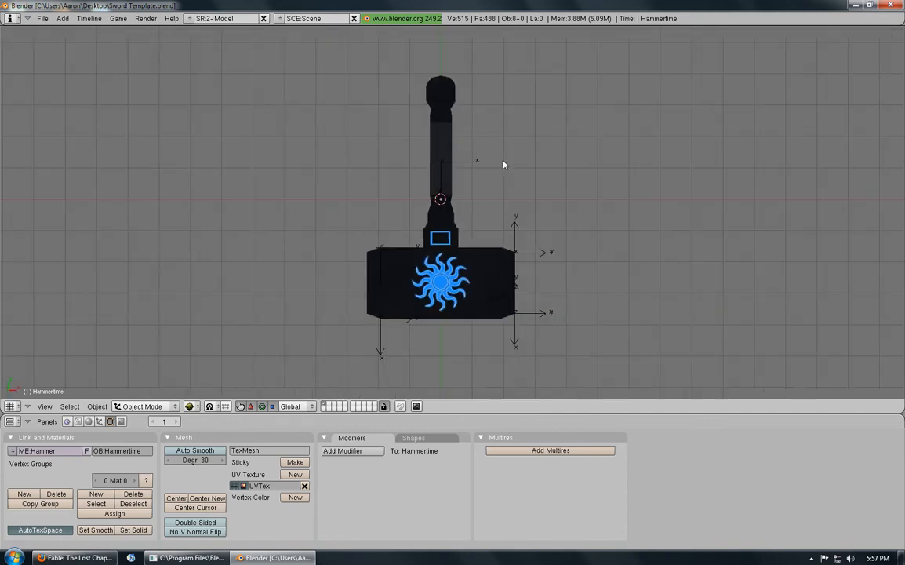
Select all objects and start a DirectX (.x) export of everything, with Flip z set to the right handed system.
key("a")
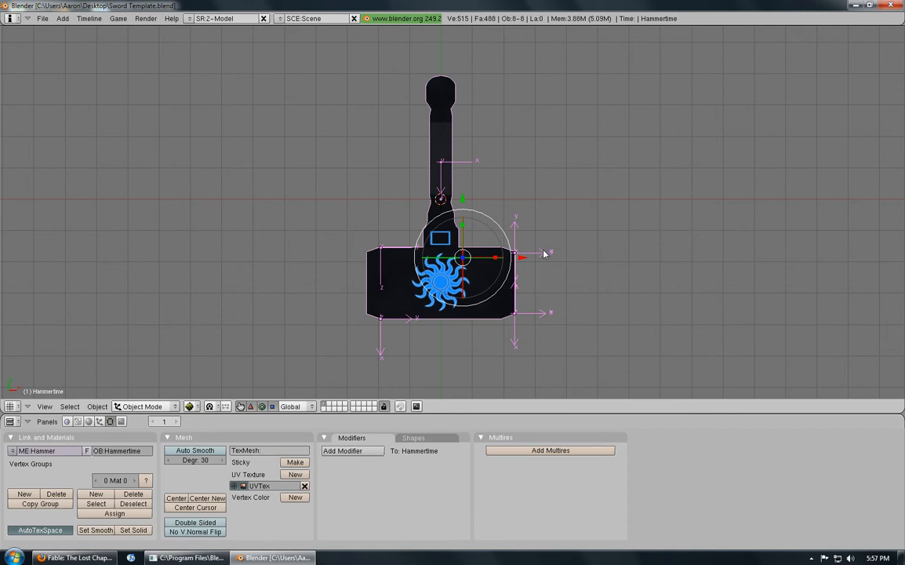
left_click(42, 18)
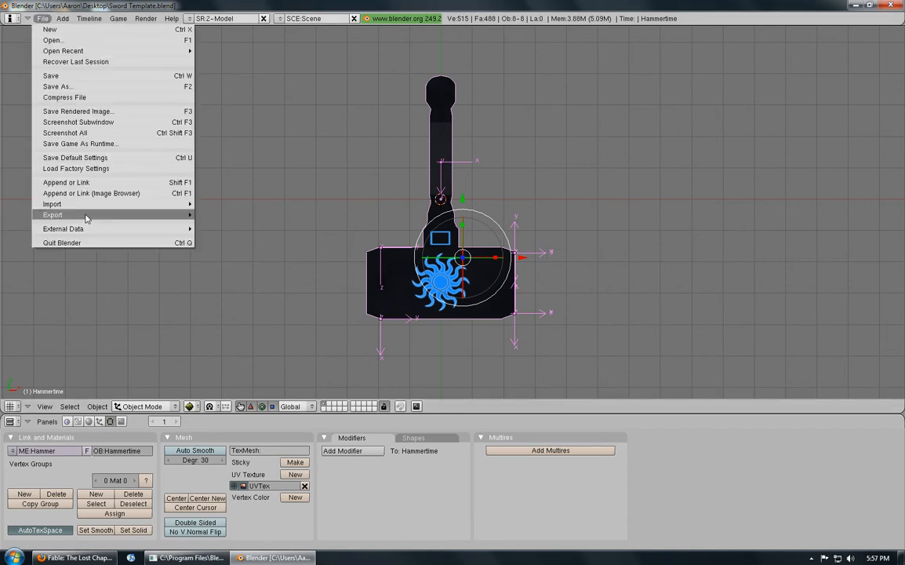
mouse_move(89, 216)
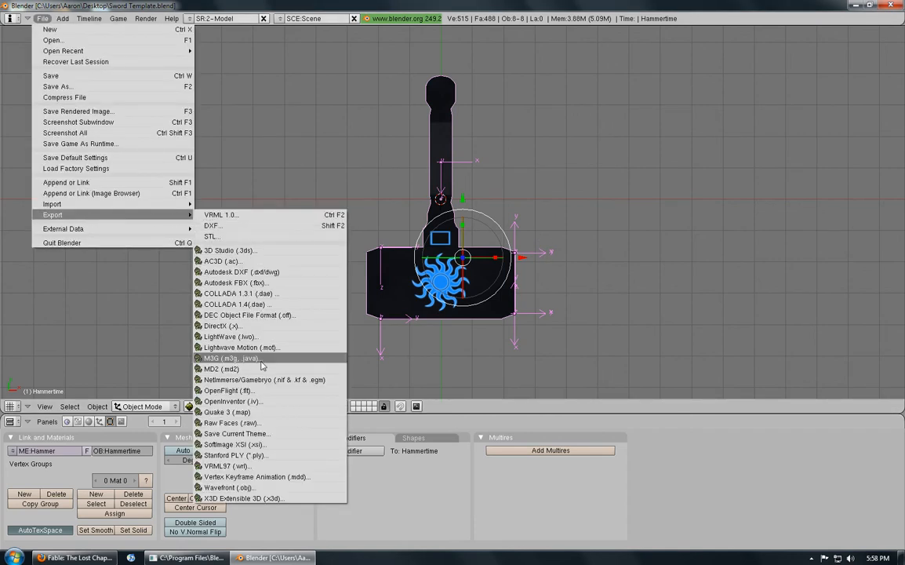
left_click(243, 326)
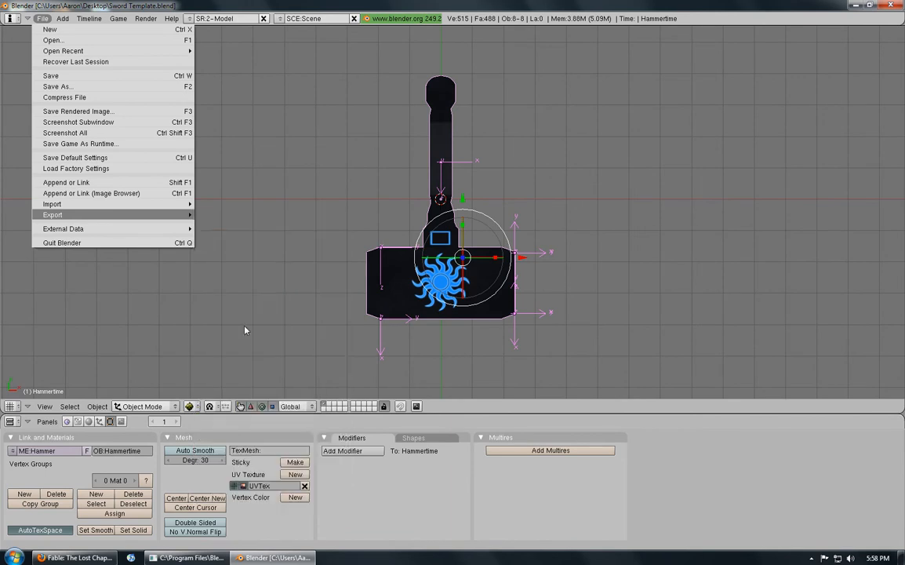
left_click(27, 265)
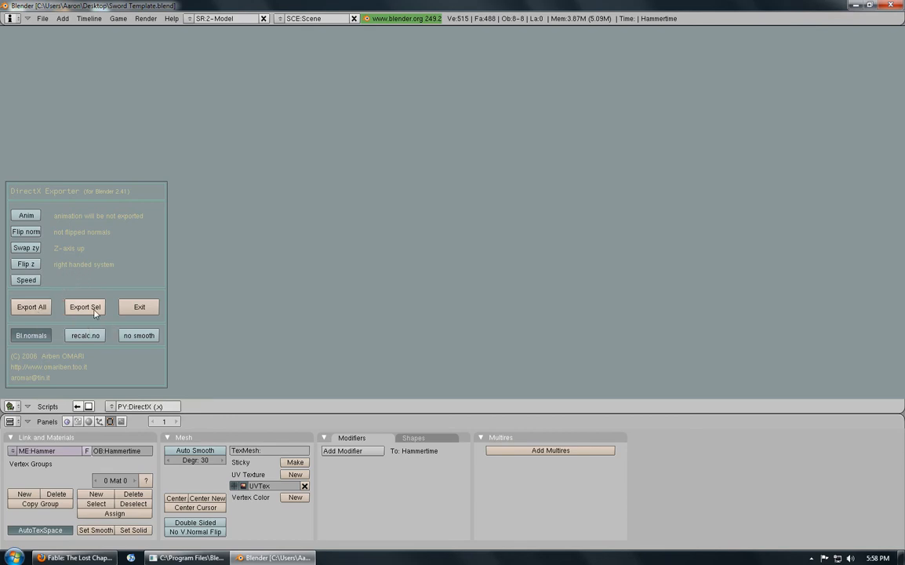
left_click(34, 312)
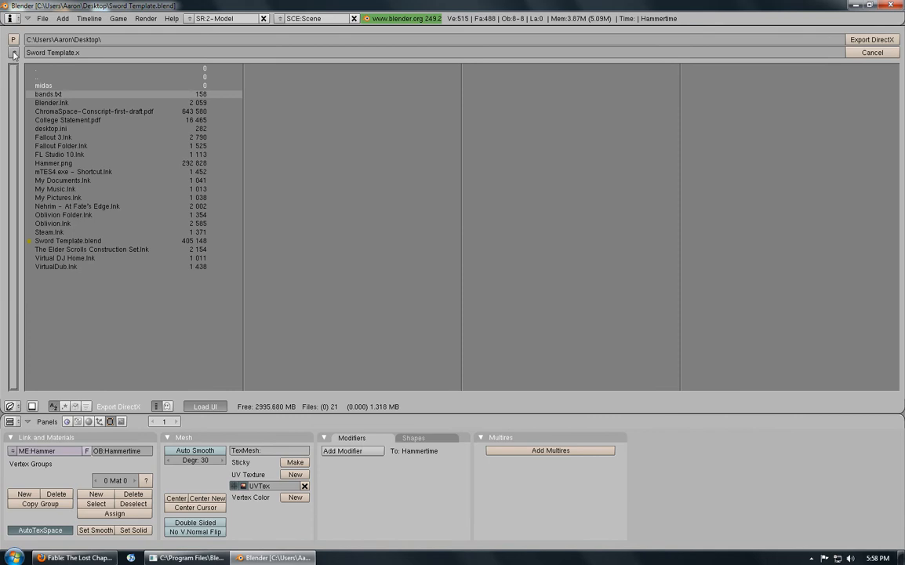
Export the DirectX file to the Desktop as Hammer Mesh and exit the exporter.
left_click(15, 53)
left_click(64, 186)
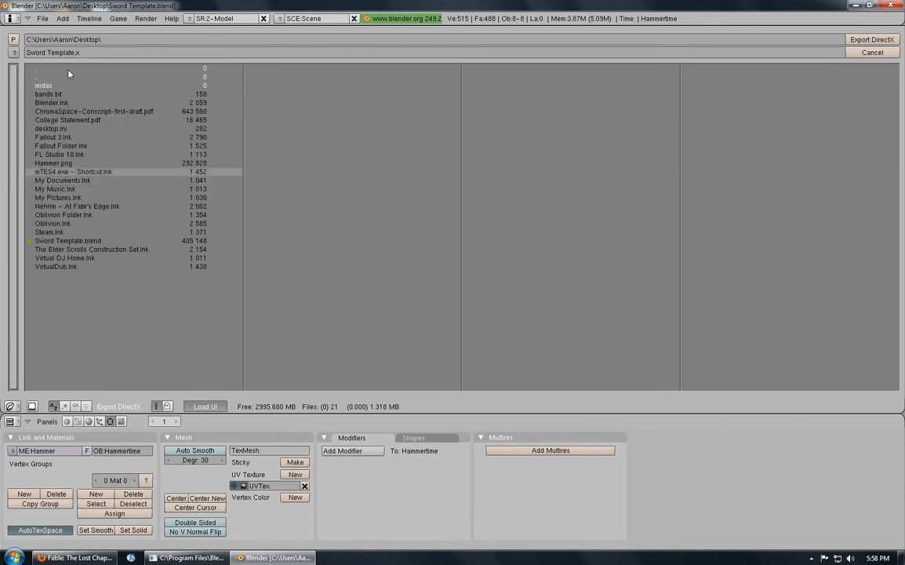
left_click(85, 53)
type("Hammer M")
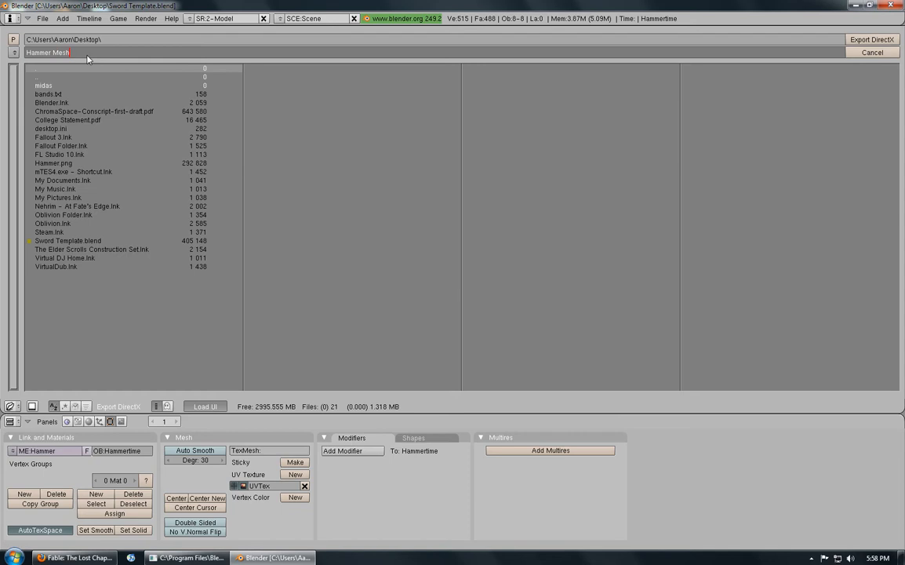
type("esh")
key("Return")
left_click(877, 40)
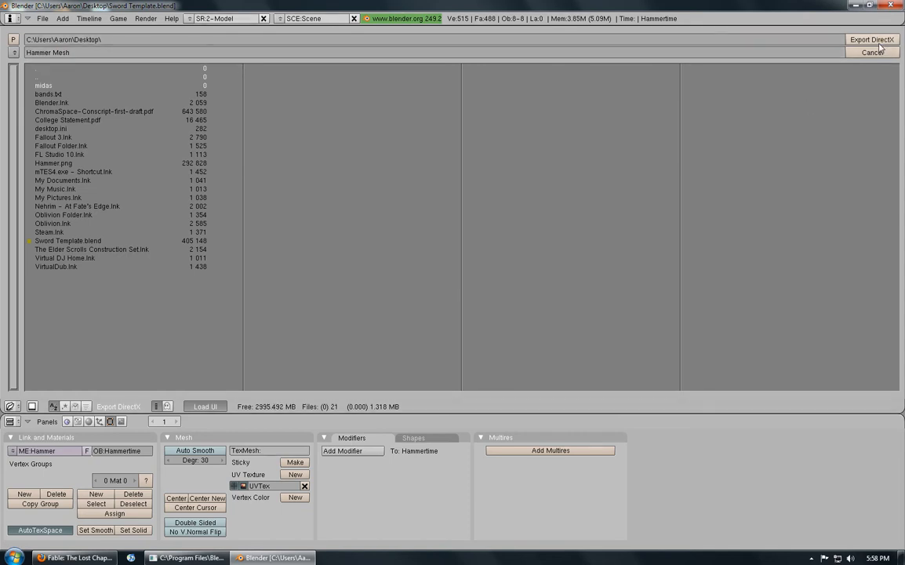
left_click(140, 308)
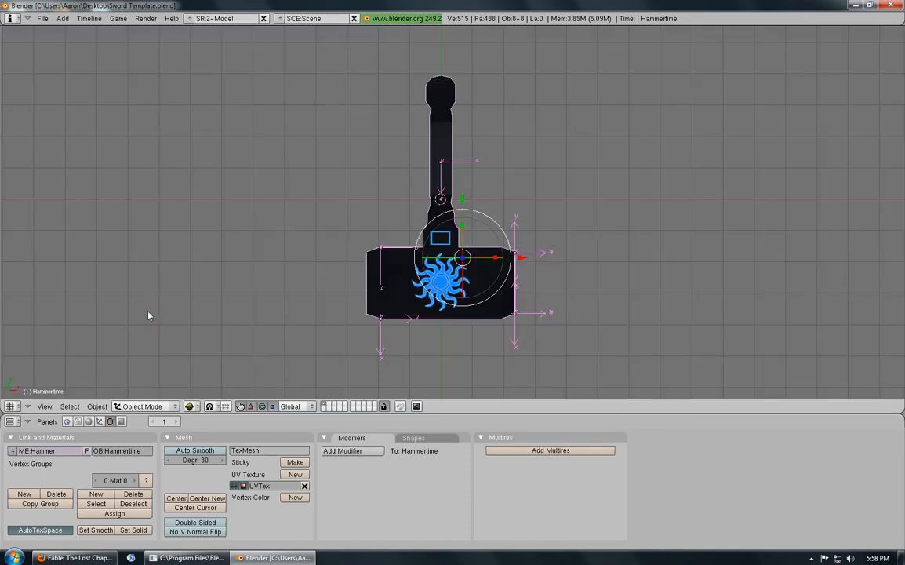
Minimize the open windows and open Hammer Mesh.x from the desktop in Notepad++, dismissing the configurator error.
left_click(856, 5)
left_click(392, 86)
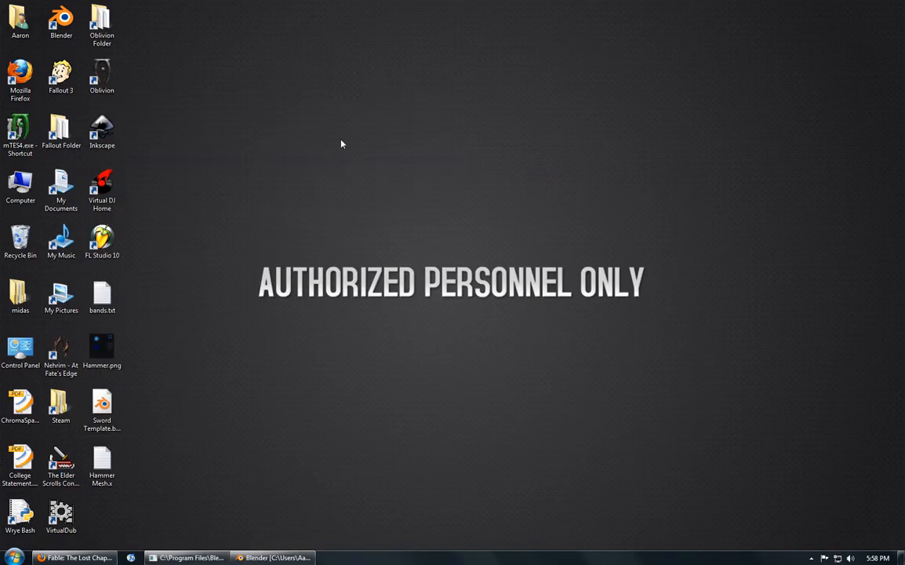
double_click(105, 472)
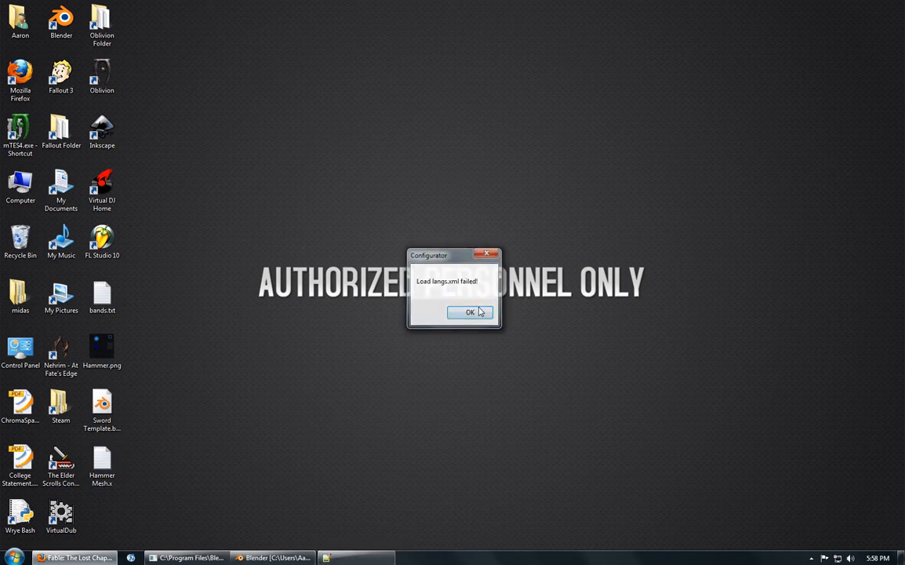
left_click(478, 311)
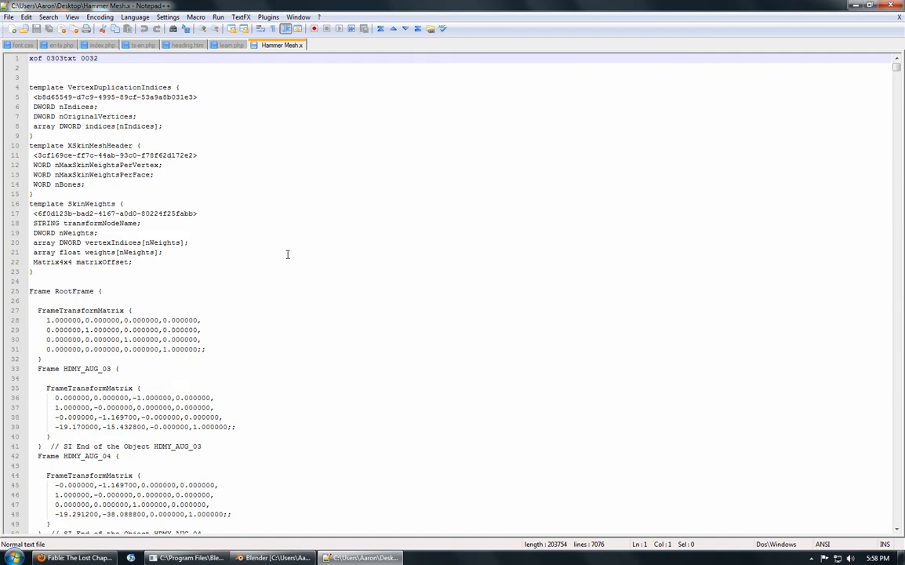
Check the opening braces of the VertexDuplicationIndices and XSkinMeshHeader templates and of the RootFrame block.
left_click(186, 86)
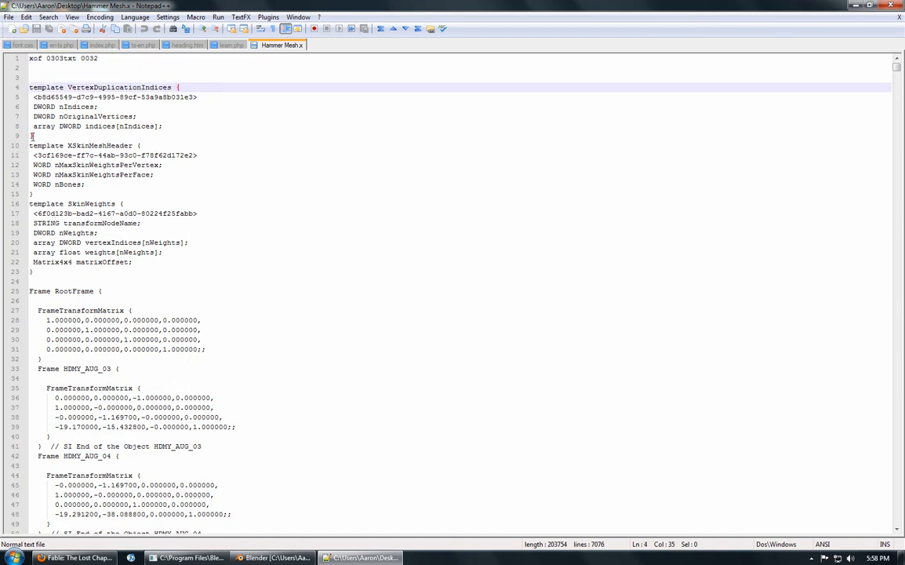
left_click(141, 145)
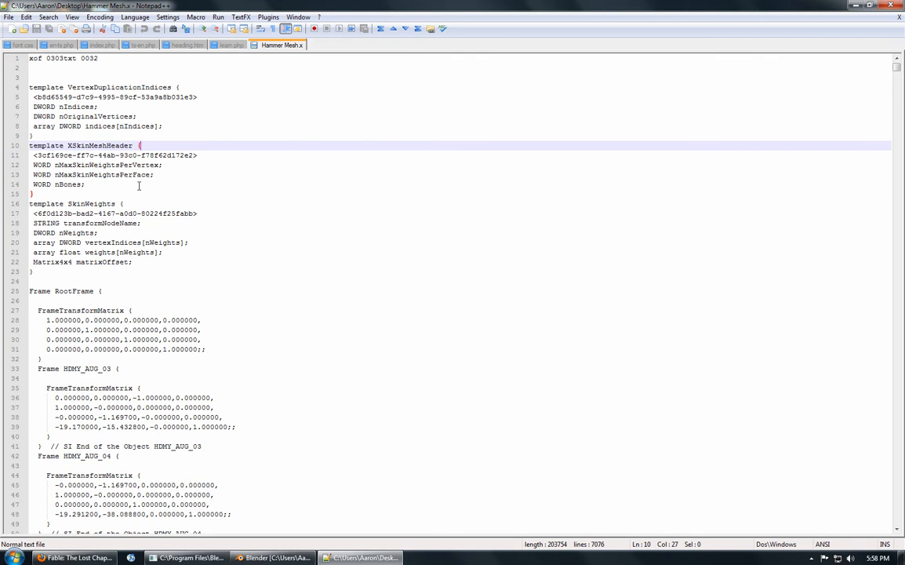
left_click(102, 291)
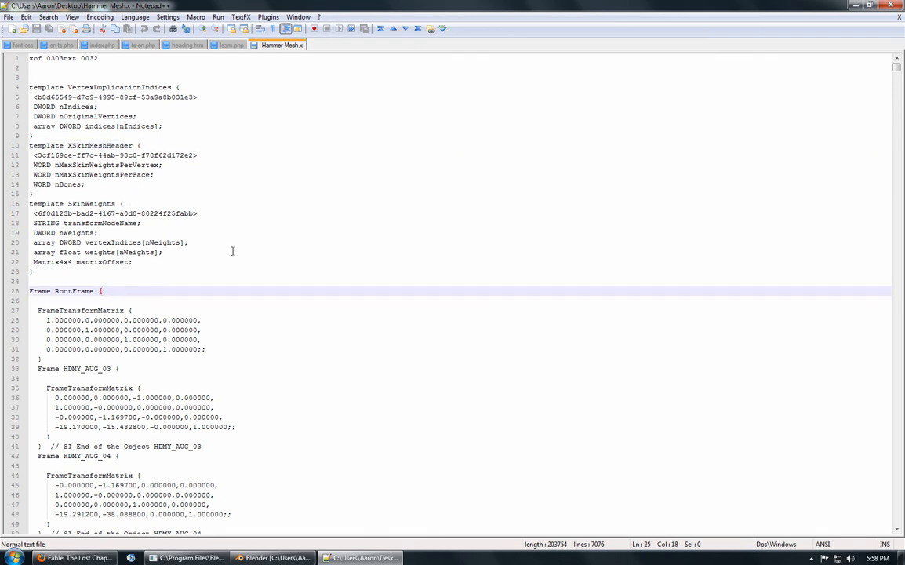
Review the empties' frames in Hammer Mesh.x, then open Fable Explorer and load the graphics.big archive.
scroll(235, 251, "down", 13)
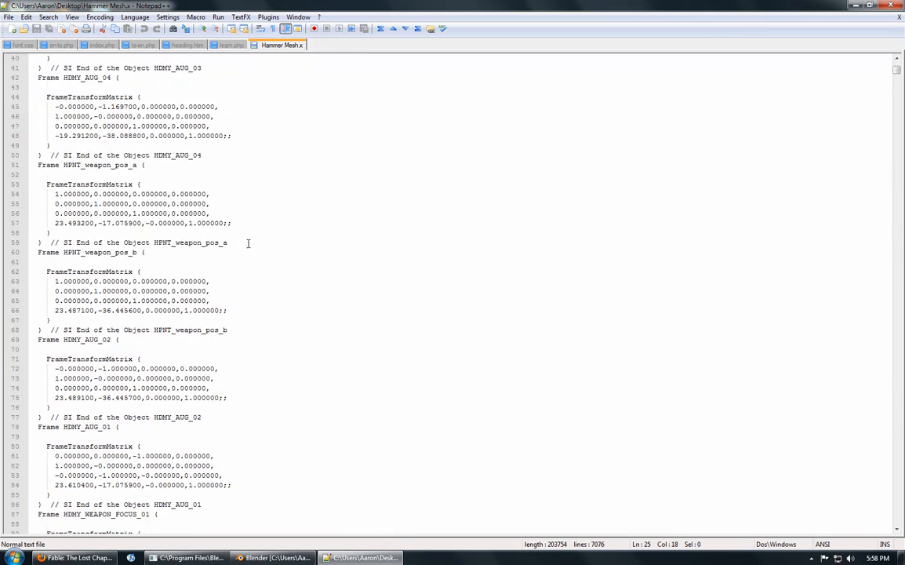
scroll(251, 245, "down", 6)
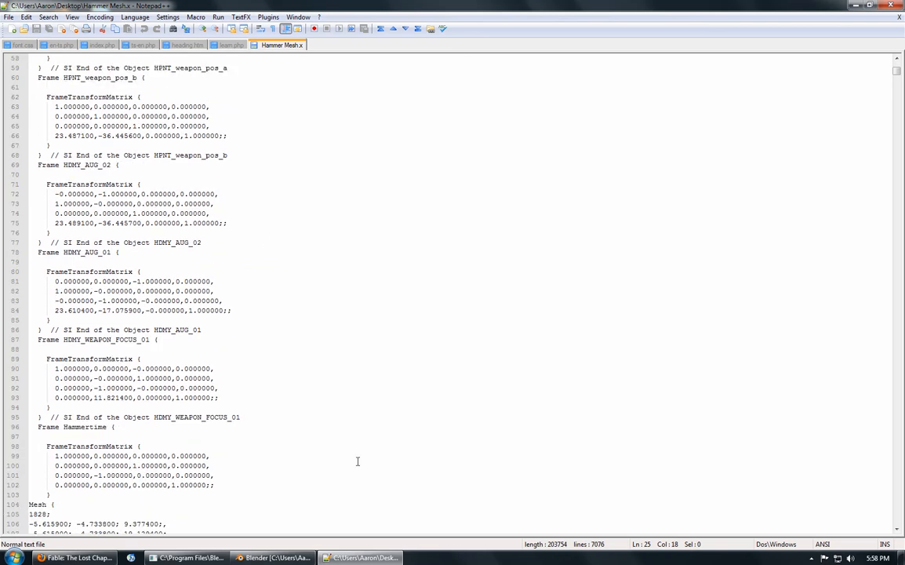
left_click(351, 557)
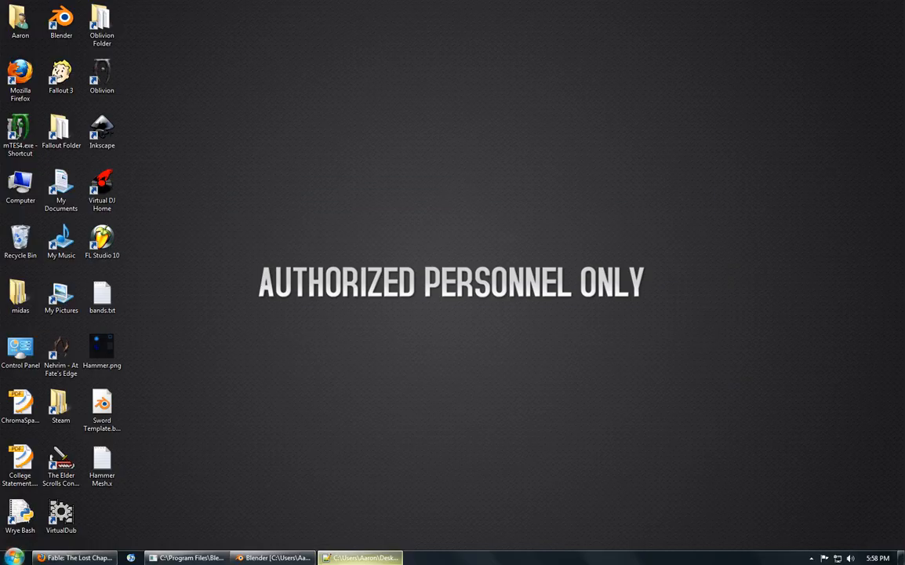
left_click(14, 557)
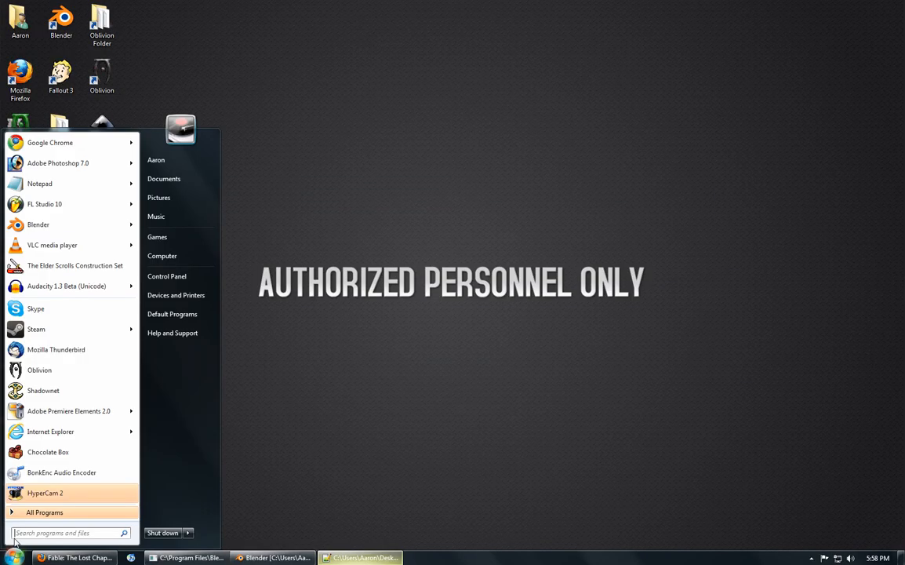
left_click(58, 394)
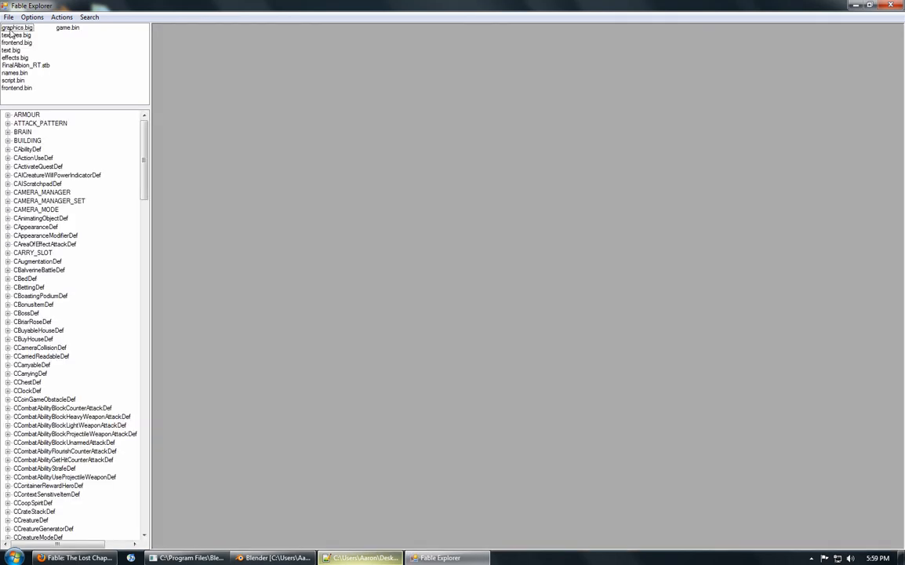
left_click(16, 29)
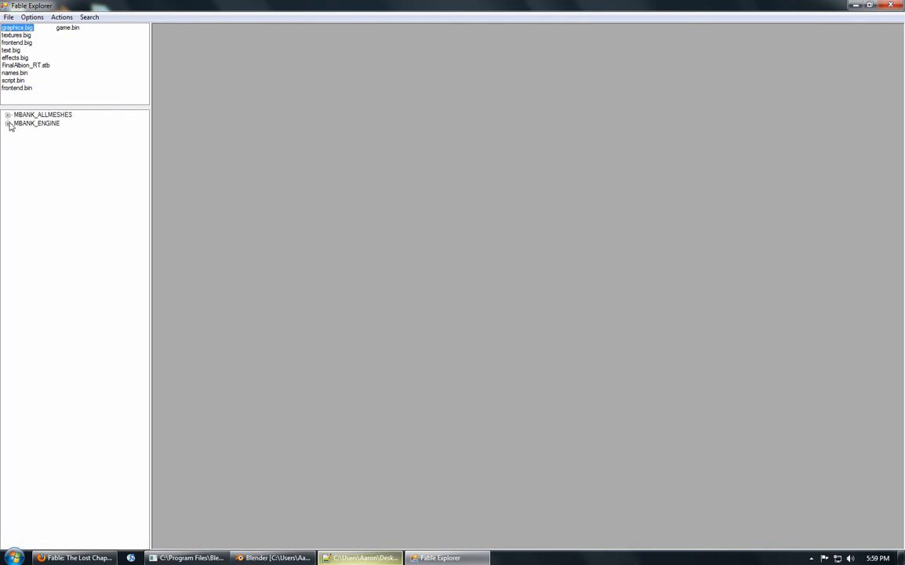
Expand MBANK_ALLMESHES and find the group of steel weapon meshes near the end of the list.
left_click(7, 114)
left_click_drag(145, 129, 153, 525)
left_click(60, 476)
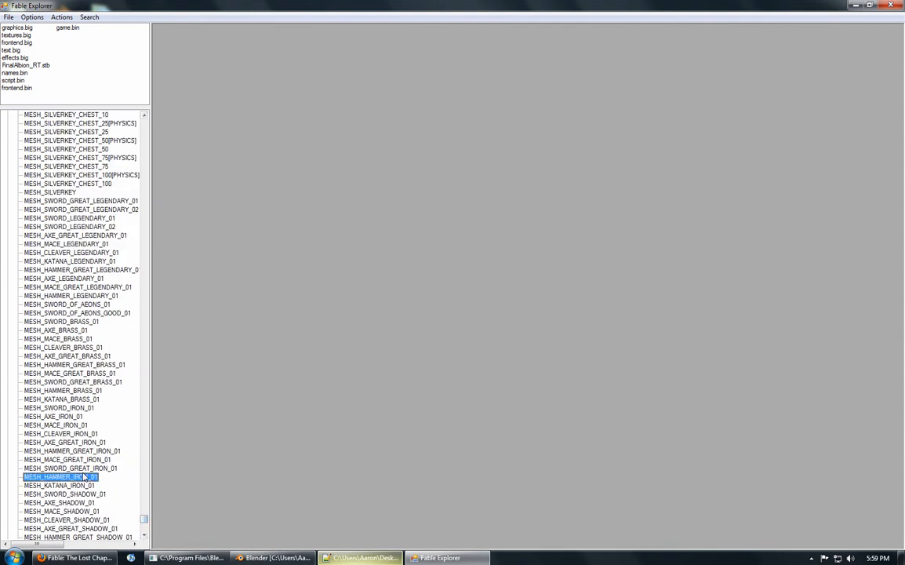
scroll(99, 427, "down", 6)
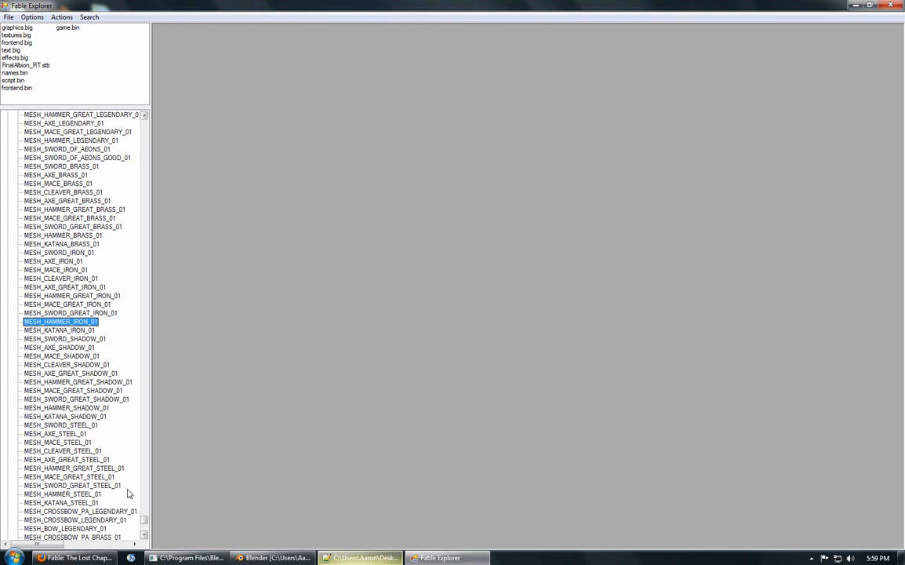
left_click(72, 417)
left_click(68, 453)
scroll(80, 435, "down", 3)
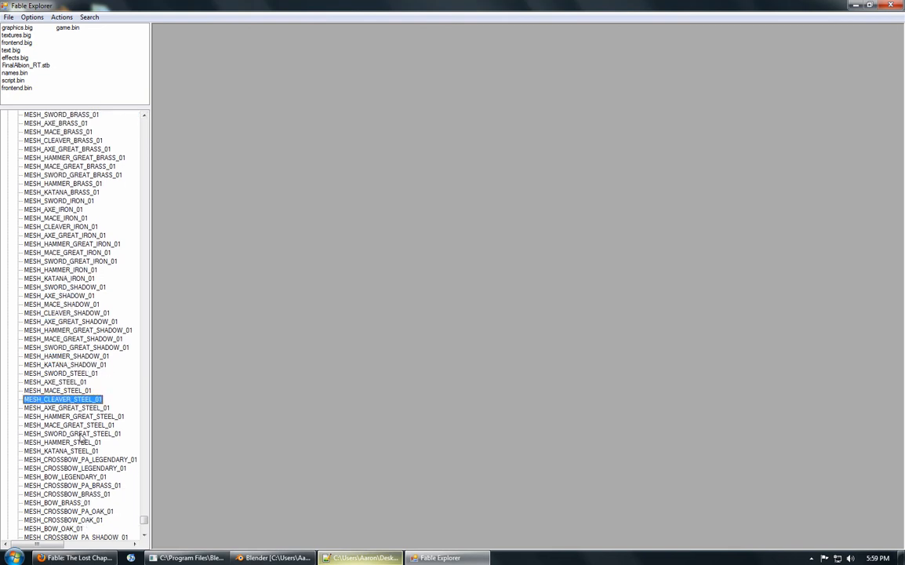
double_click(79, 425)
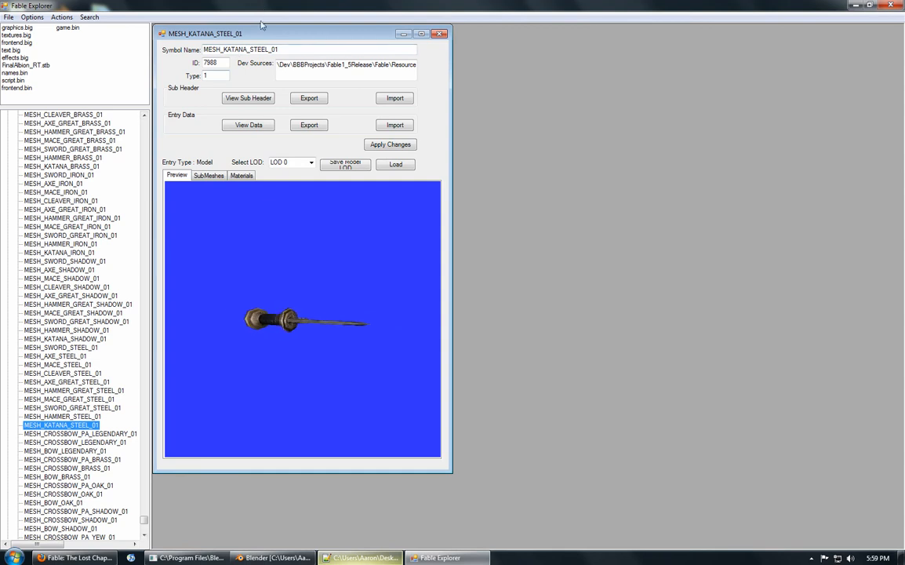
left_click_drag(282, 32, 443, 60)
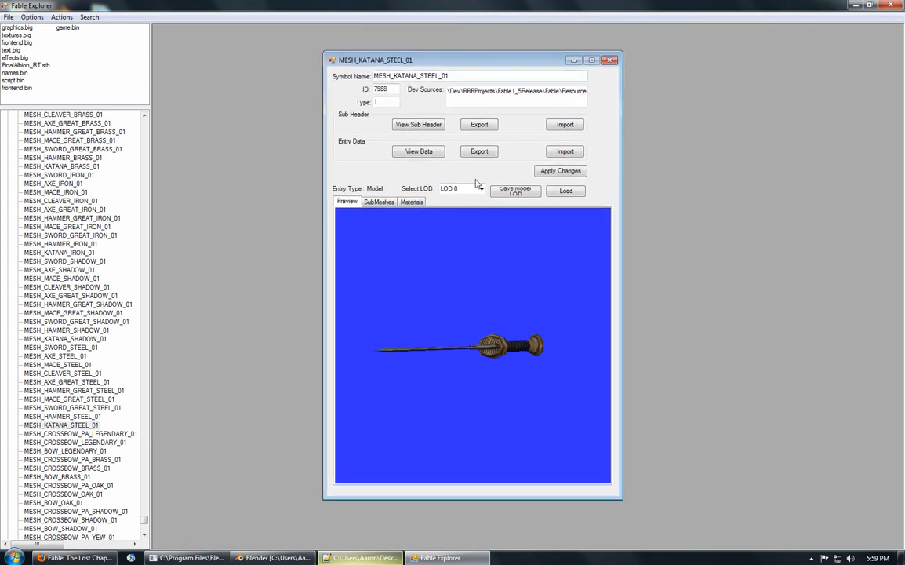
left_click(516, 191)
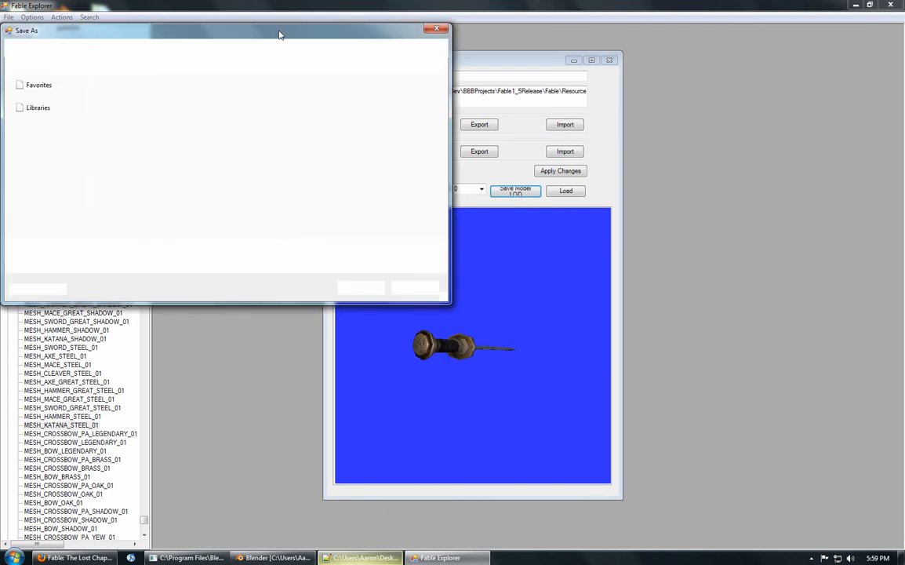
left_click_drag(281, 35, 577, 92)
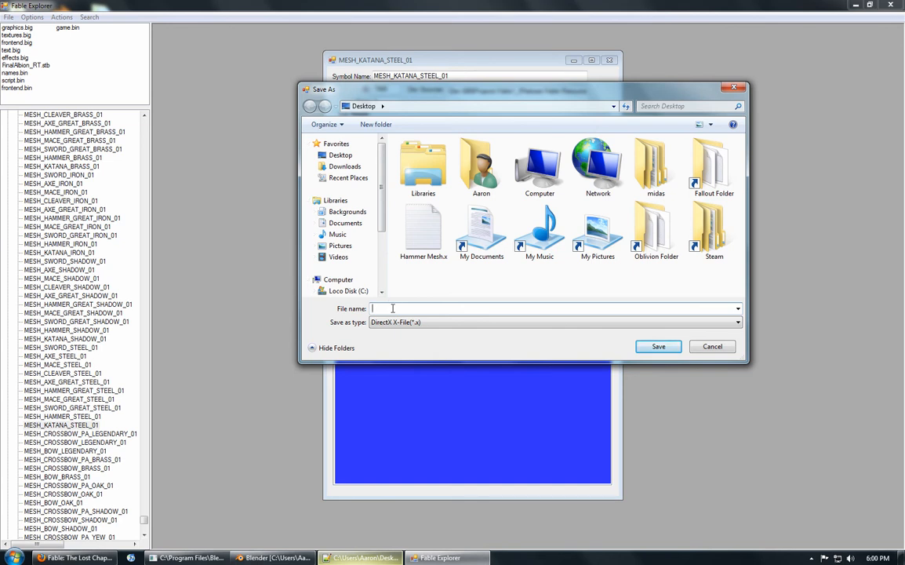
left_click(712, 346)
left_click(610, 61)
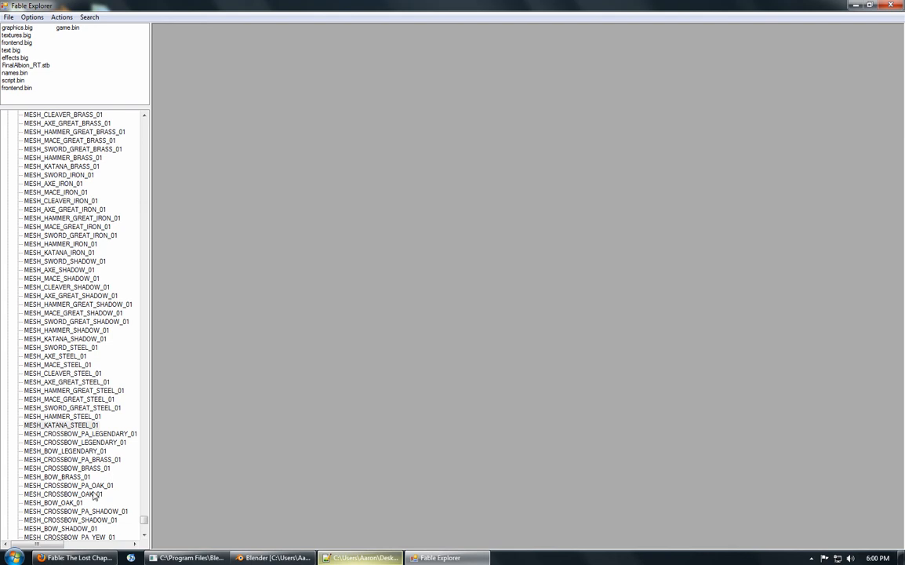
Save the LOD 0 model of MESH_HAMMER_STEEL_01 to the Desktop as Template Weapon Mesh in DirectX format and close Fable Explorer.
double_click(77, 415)
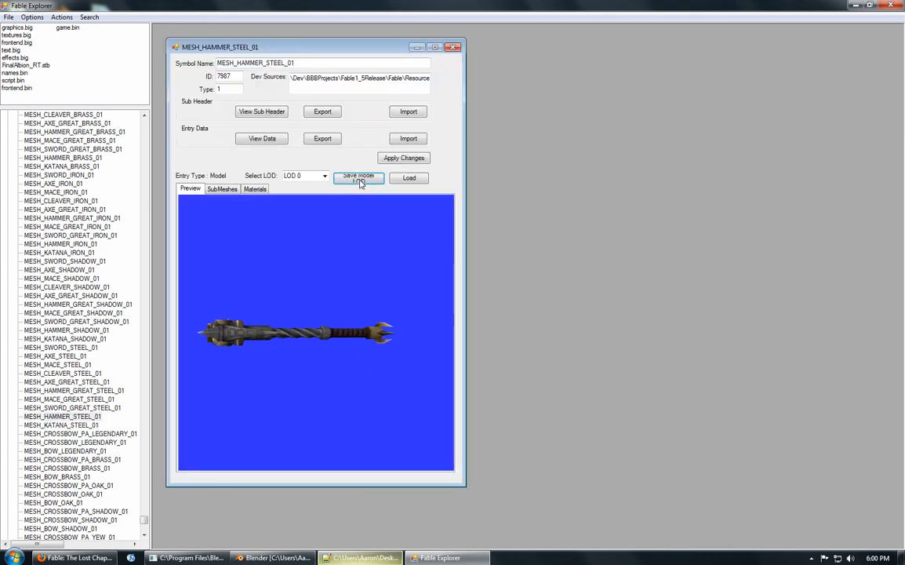
left_click(359, 179)
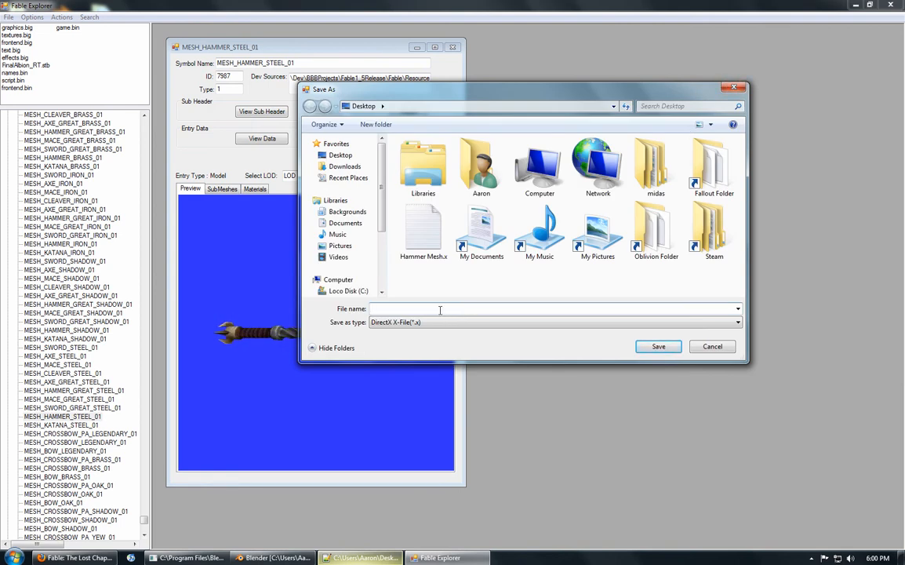
type("Template Weapon")
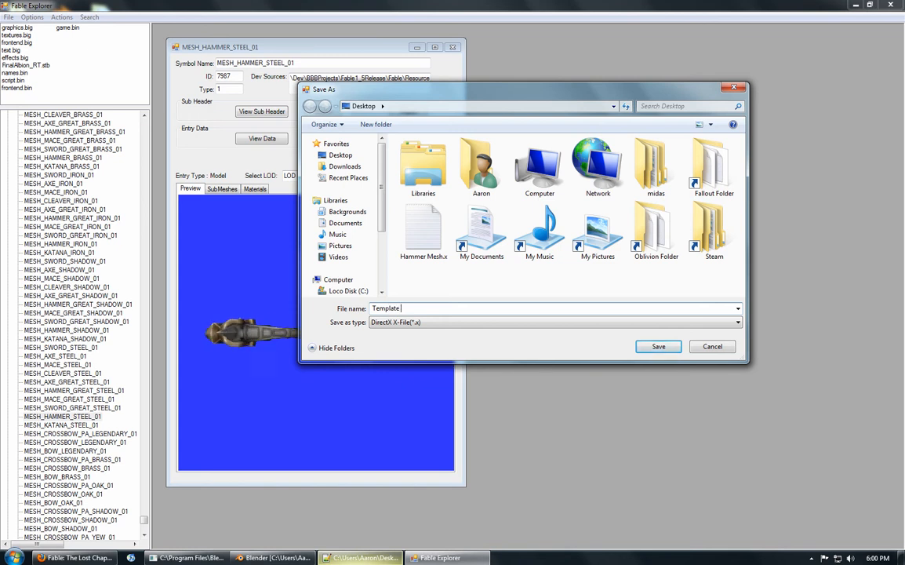
type("esh")
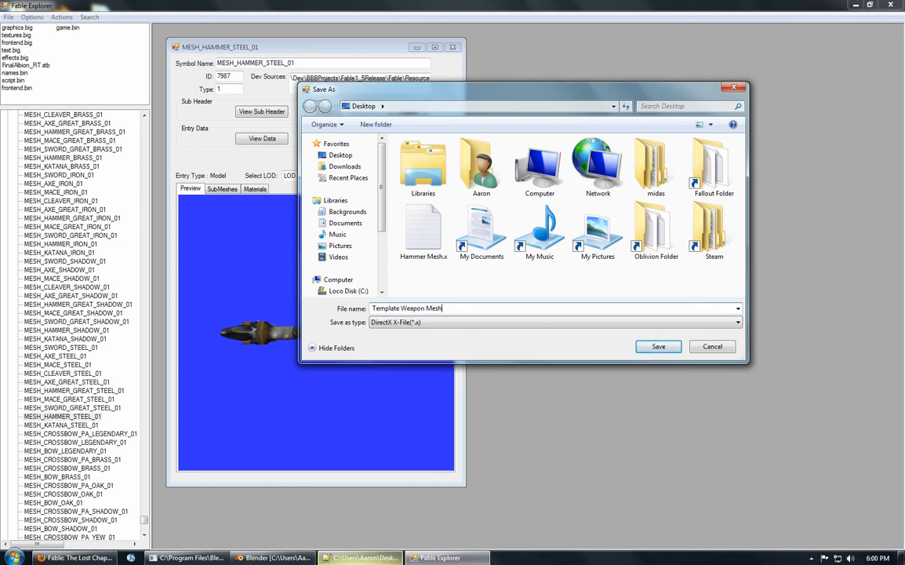
key("Return")
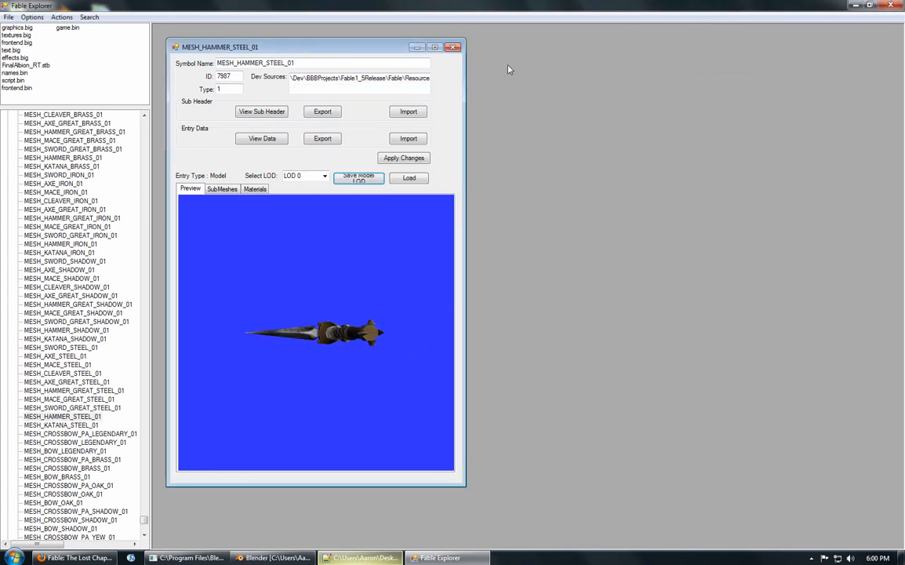
left_click(891, 5)
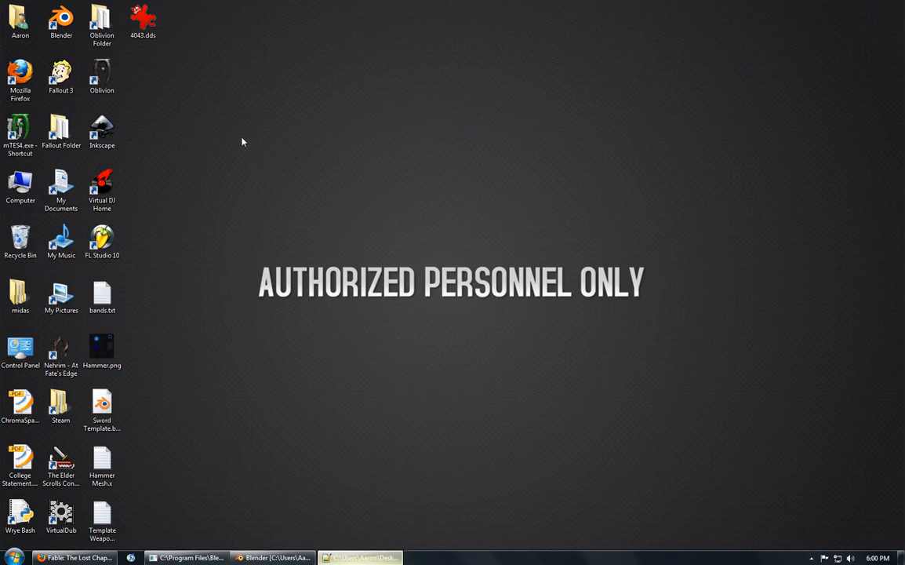
Delete the exported texture file 4043.dds from the desktop.
left_click(144, 26)
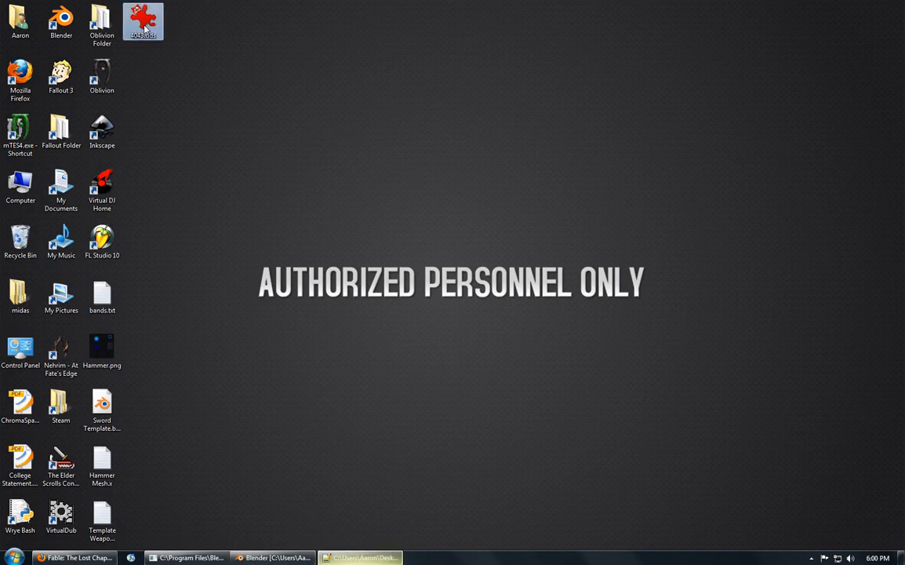
key("Delete")
key("Return")
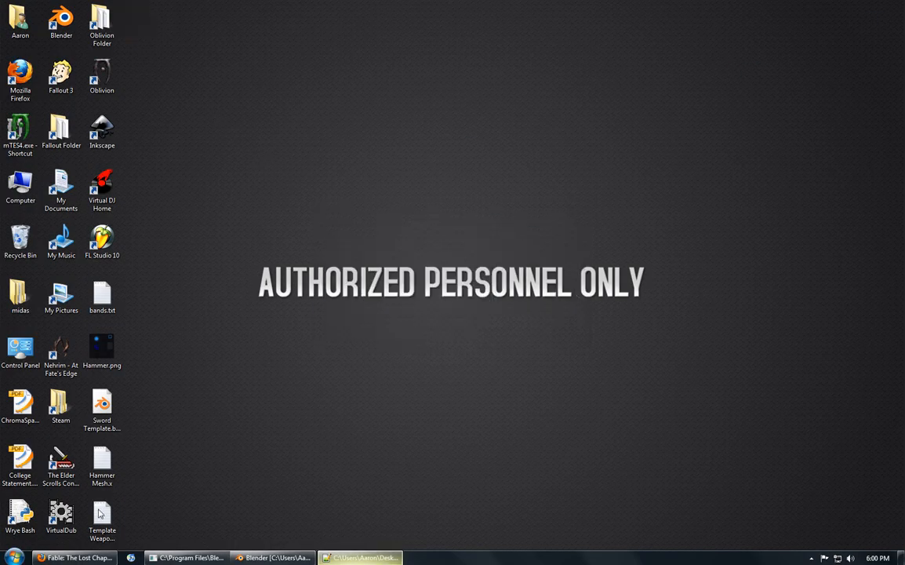
Open Template Weapon Mesh.x from the desktop in Notepad++ and go to its Scene-Root frame and first Mesh block.
double_click(100, 513)
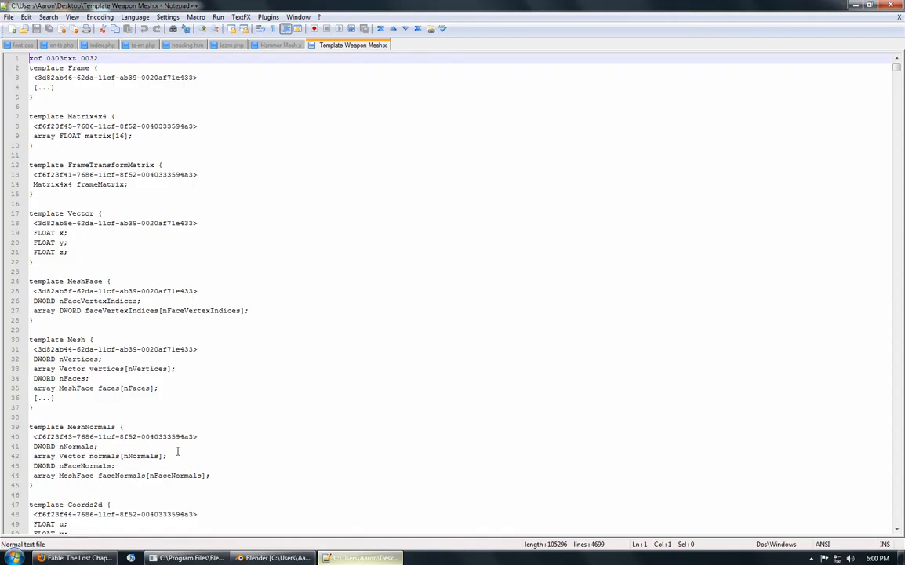
left_click(249, 136)
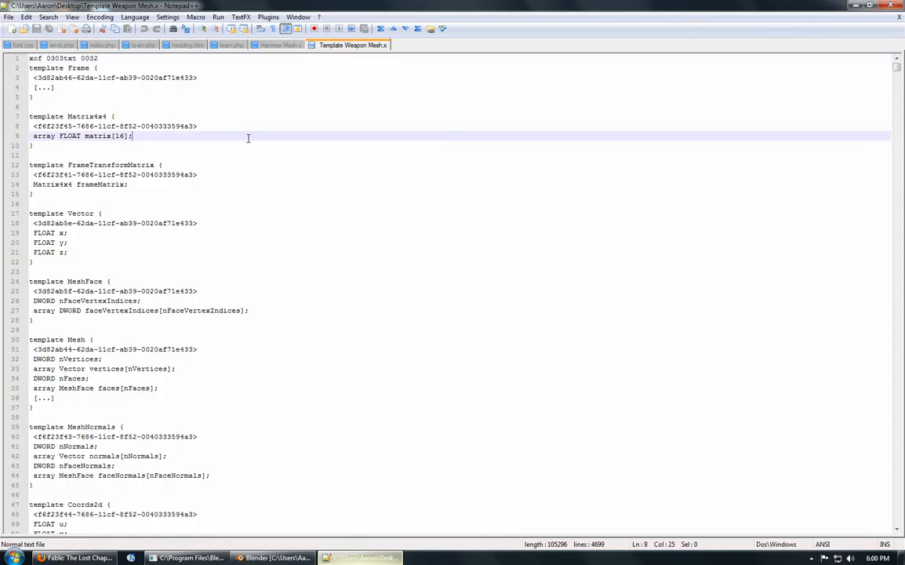
scroll(254, 138, "down", 13)
scroll(259, 134, "down", 18)
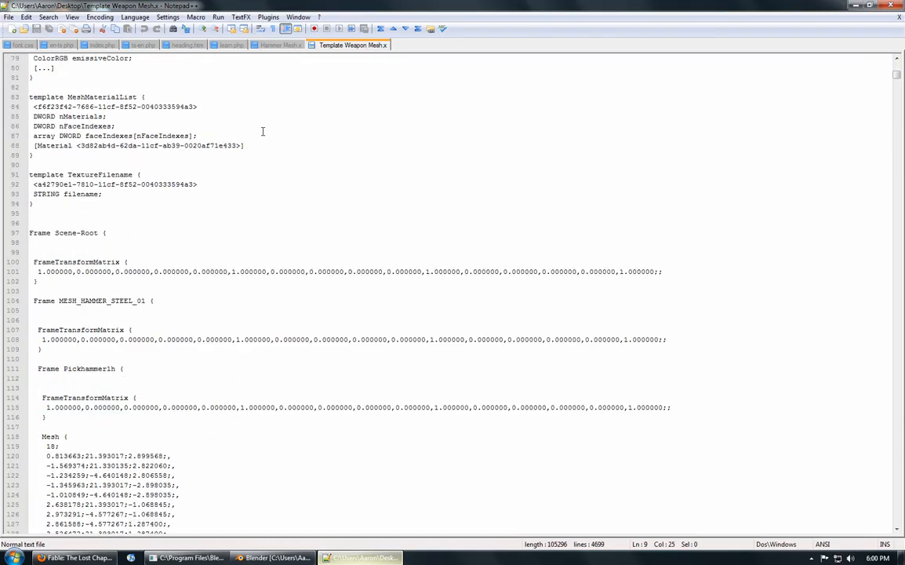
Return to Hammer Mesh.x and examine the Hammertime frame's name and its FrameTransformMatrix block.
left_click(267, 44)
left_click(282, 232)
scroll(282, 232, "down", 4)
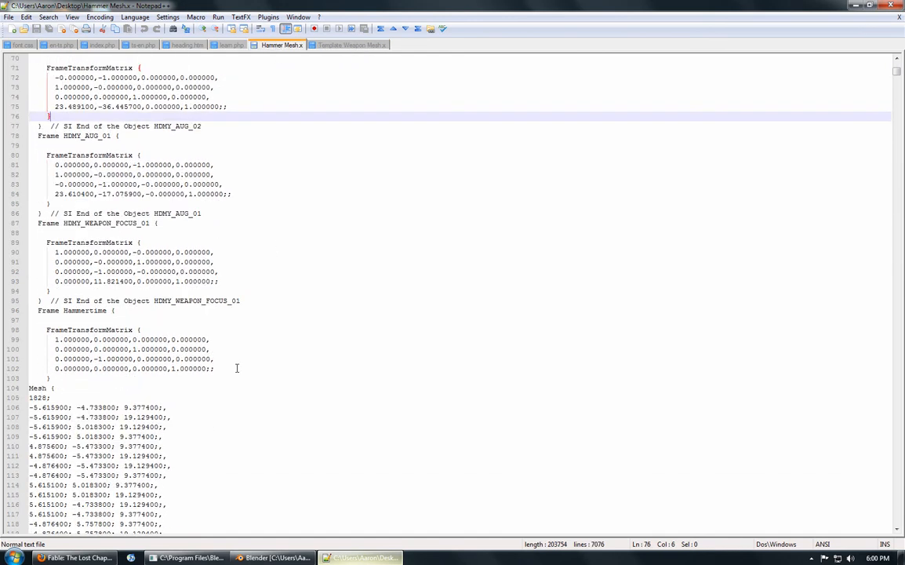
left_click(392, 330)
scroll(145, 305, "down", 2)
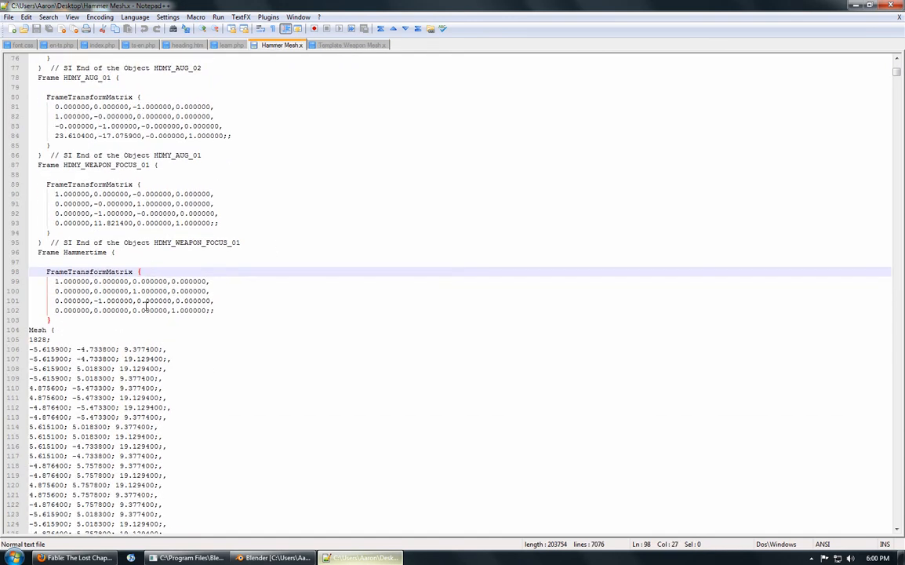
left_click(126, 252)
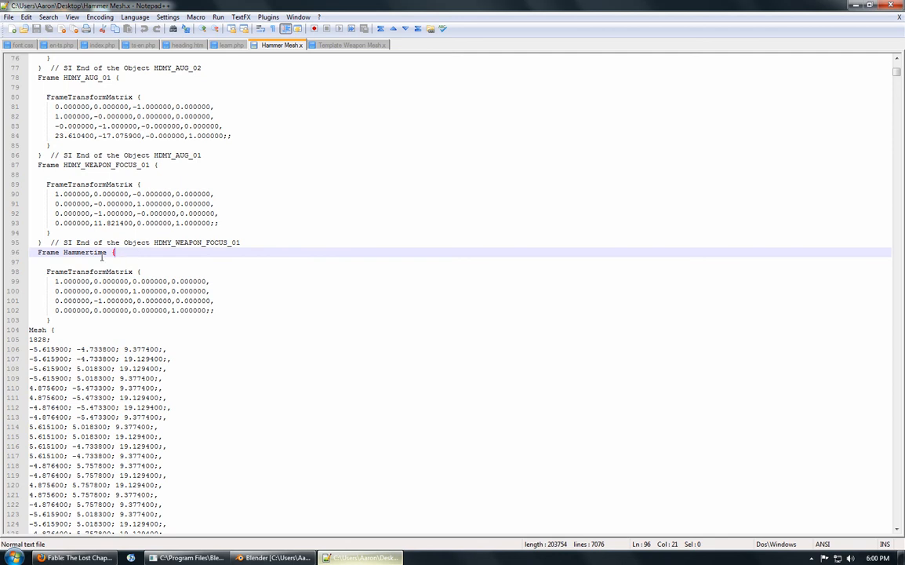
left_click_drag(62, 251, 107, 252)
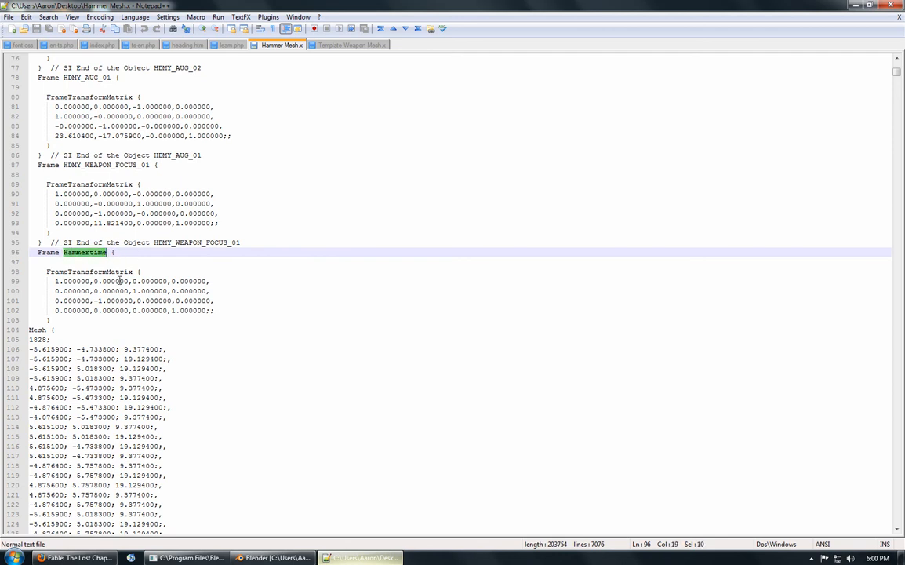
left_click(91, 270)
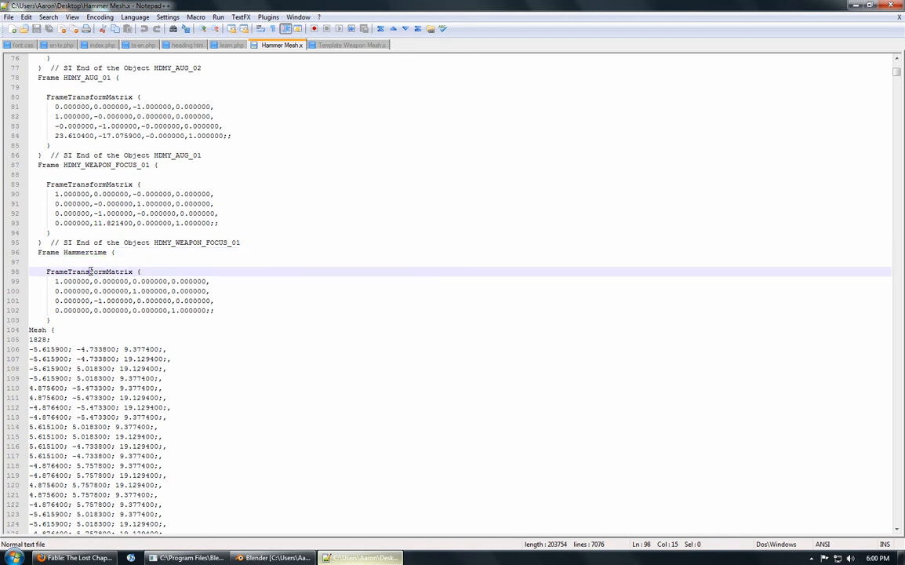
left_click(147, 317)
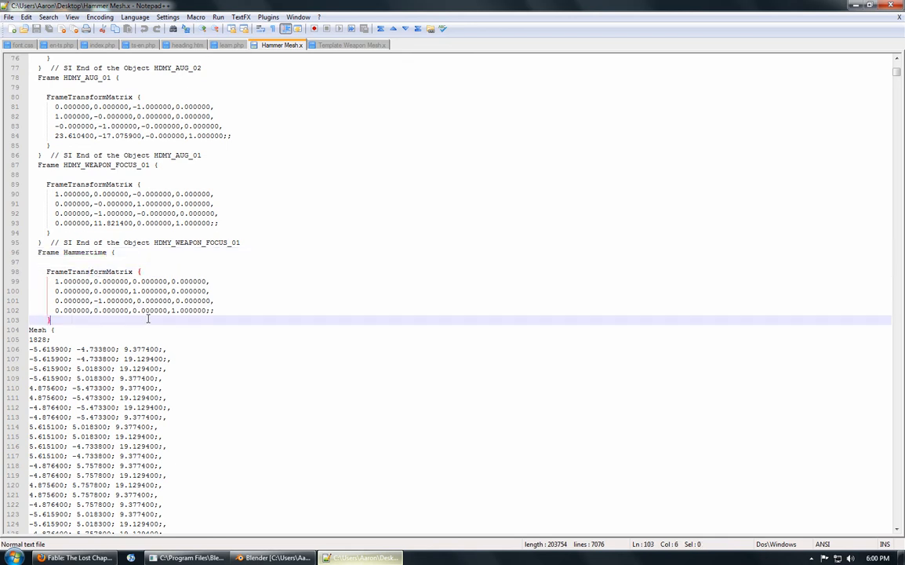
Select the Hammertime Mesh block's data in Hammer Mesh.x from its opening brace through its matching closing brace and copy it.
scroll(118, 281, "down", 2)
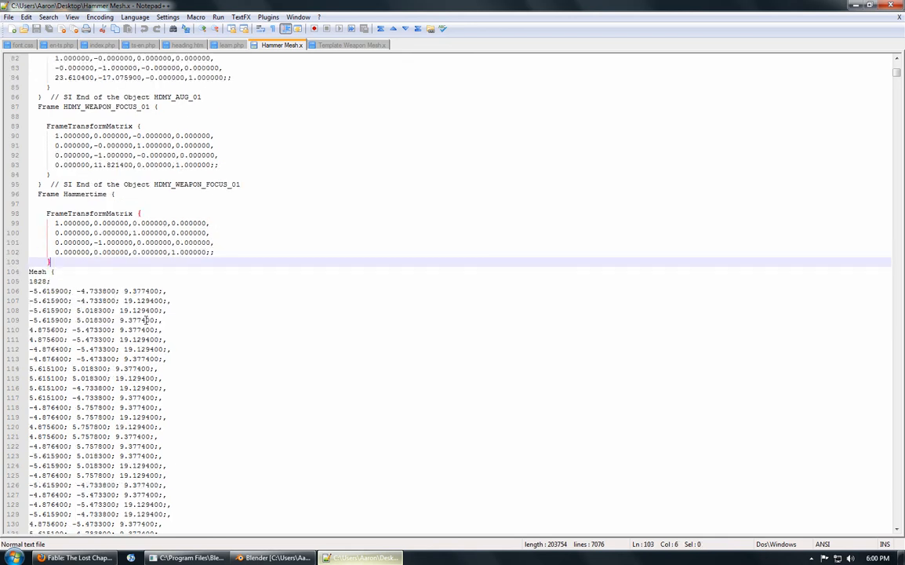
left_click(31, 272)
scroll(42, 272, "down", 1)
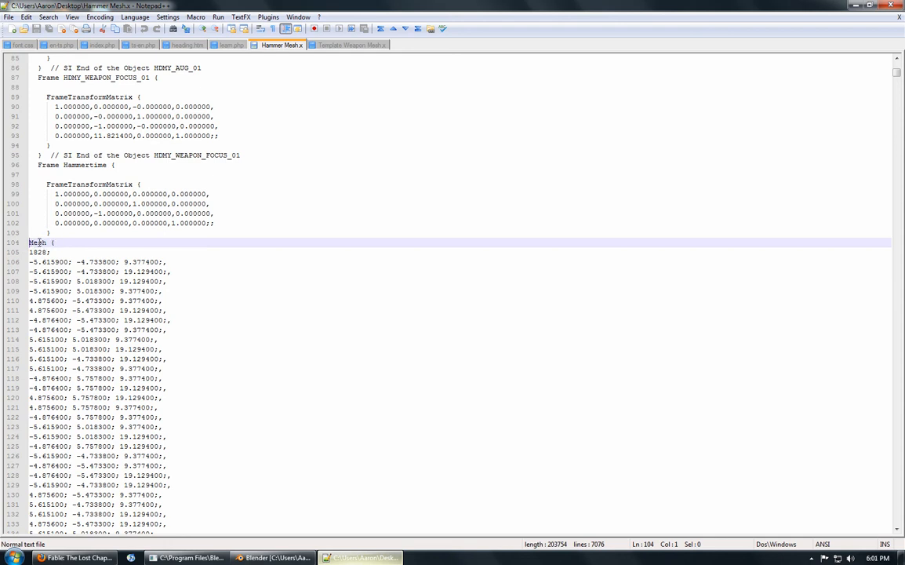
left_click(47, 243)
left_click_drag(53, 243, 167, 426)
left_click(52, 243)
left_click_drag(897, 74, 896, 524)
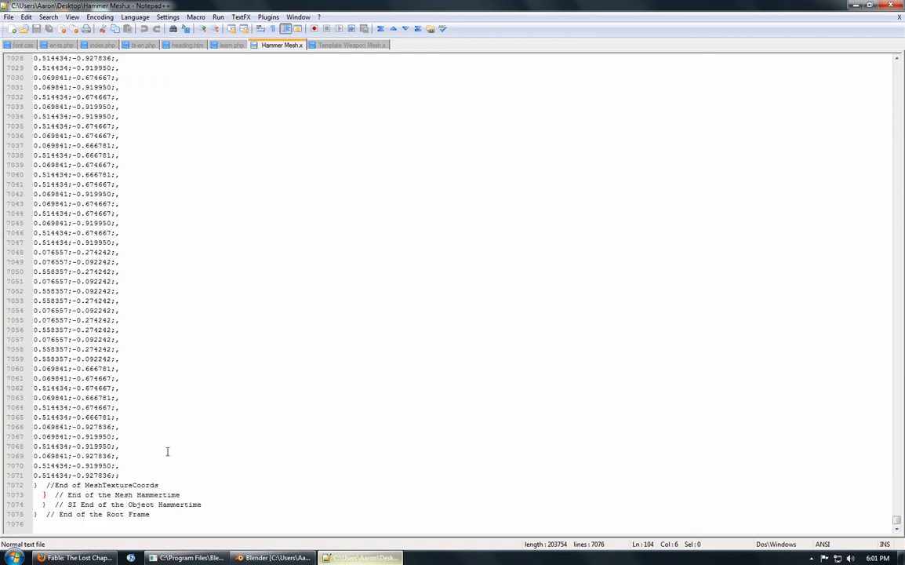
left_click(45, 494, "shift")
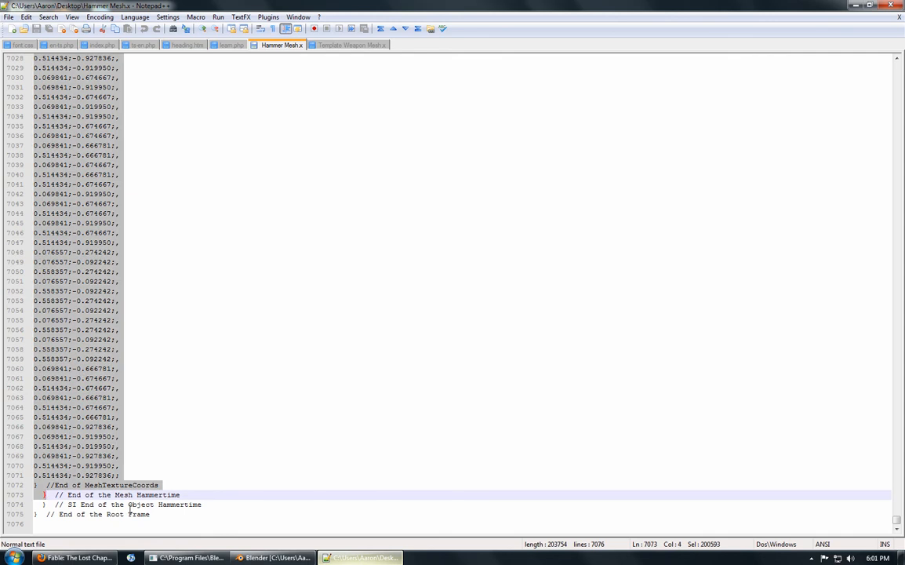
In Template Weapon Mesh.x, replace everything from the Pickhammer1h Mesh's opening brace through the brace just before the last one above Orphan_Helpers with the copied data.
left_click(337, 45)
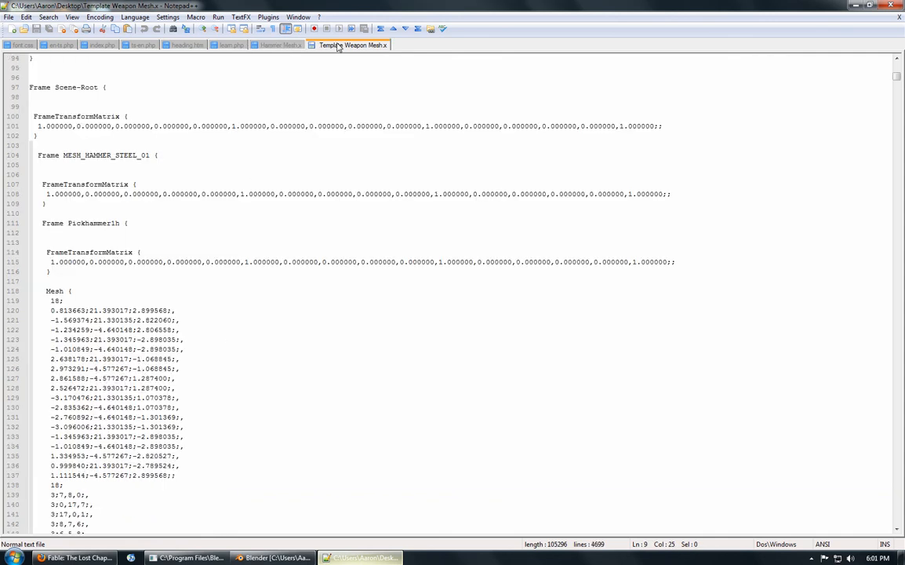
left_click(253, 270)
scroll(152, 261, "down", 2)
scroll(101, 206, "up", 5)
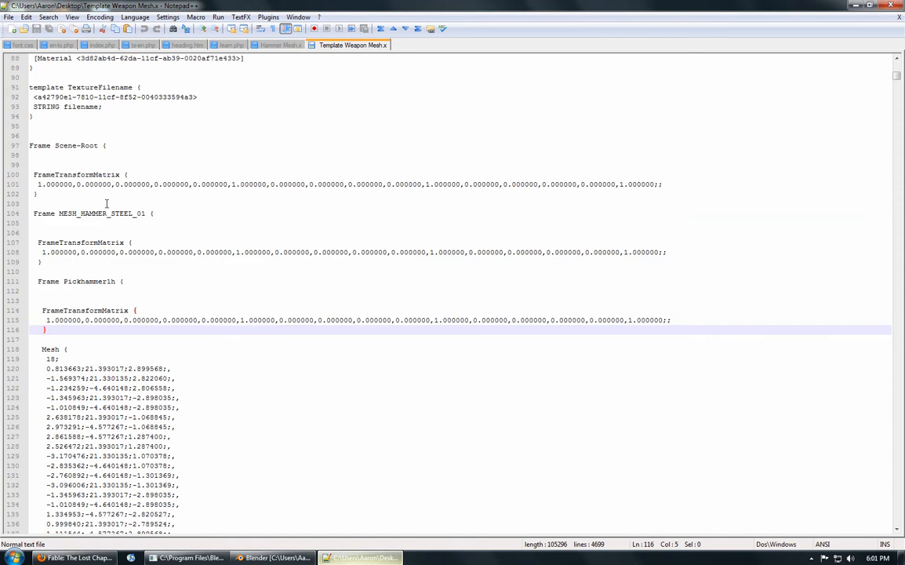
left_click_drag(84, 310, 116, 310)
left_click(119, 330)
left_click(79, 370)
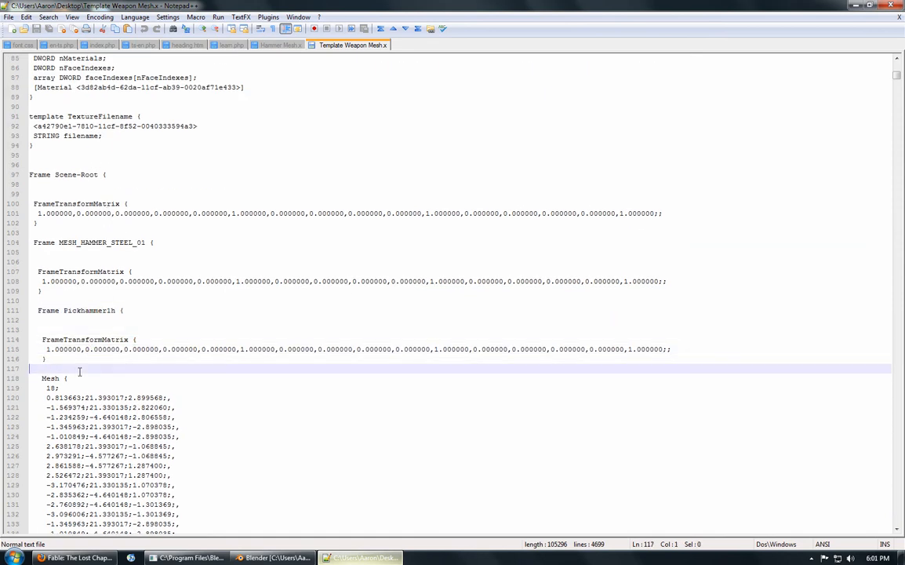
left_click(66, 379)
scroll(65, 369, "down", 2)
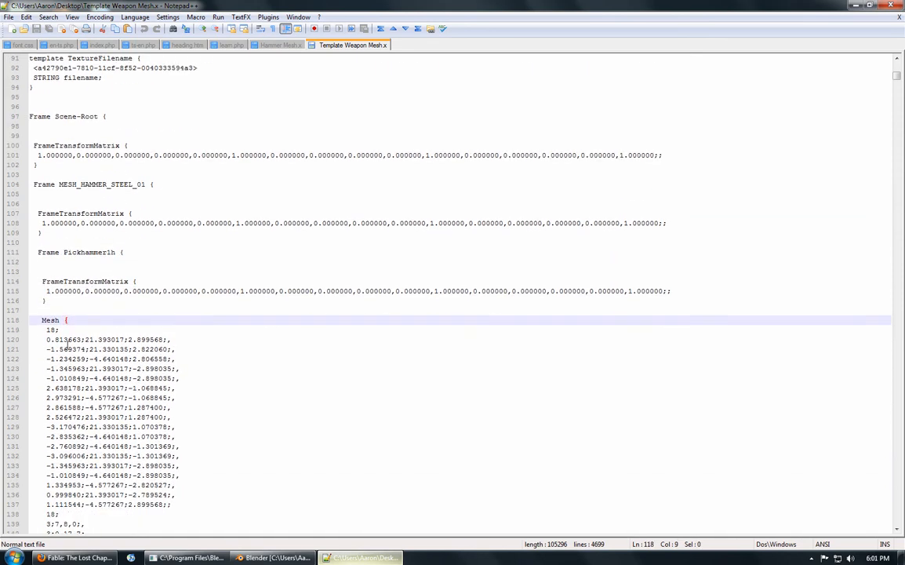
scroll(67, 322, "down", 3)
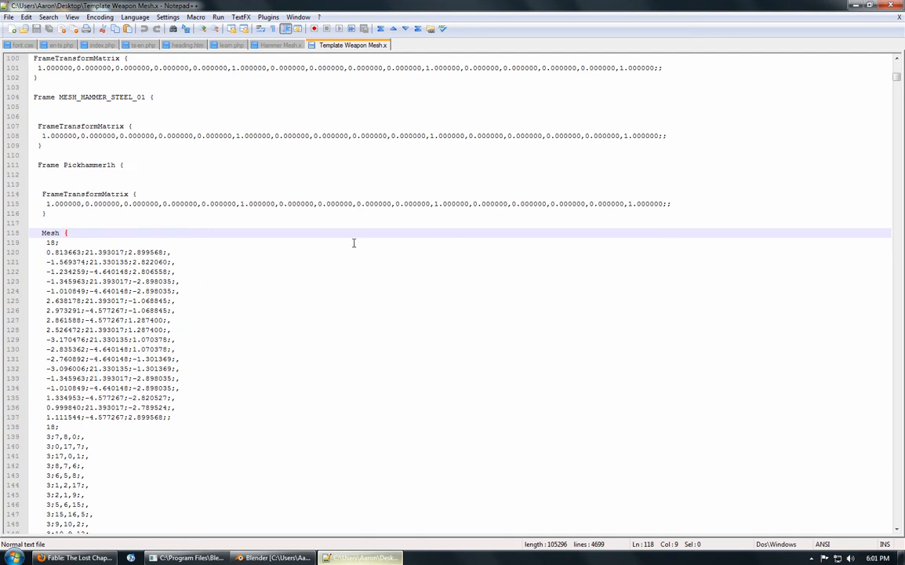
left_click_drag(898, 80, 305, 361)
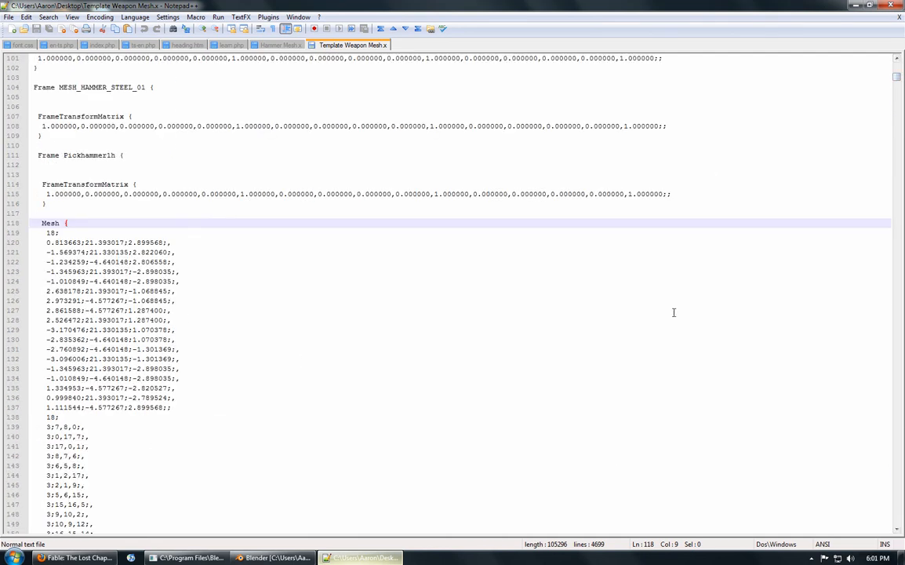
left_click_drag(898, 81, 894, 521)
scroll(348, 293, "up", 20)
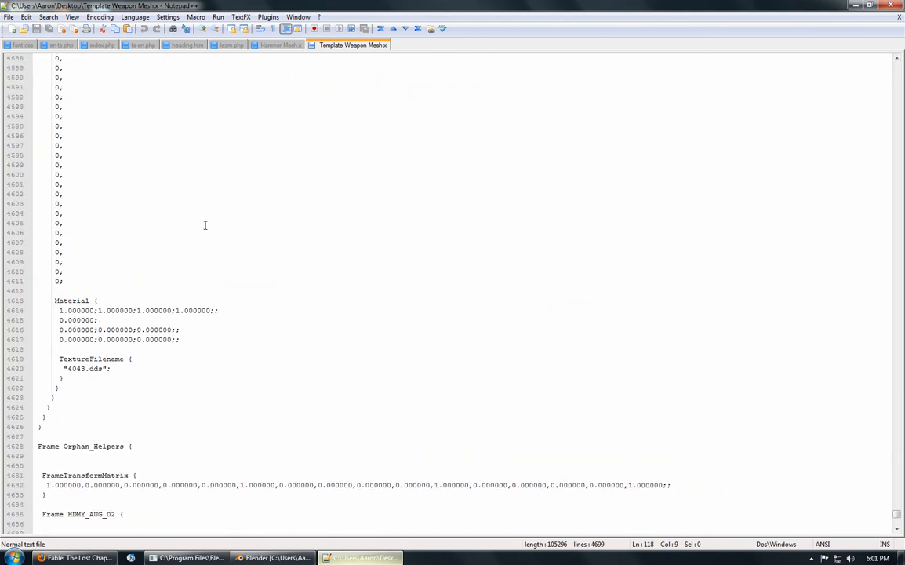
scroll(91, 383, "up", 5)
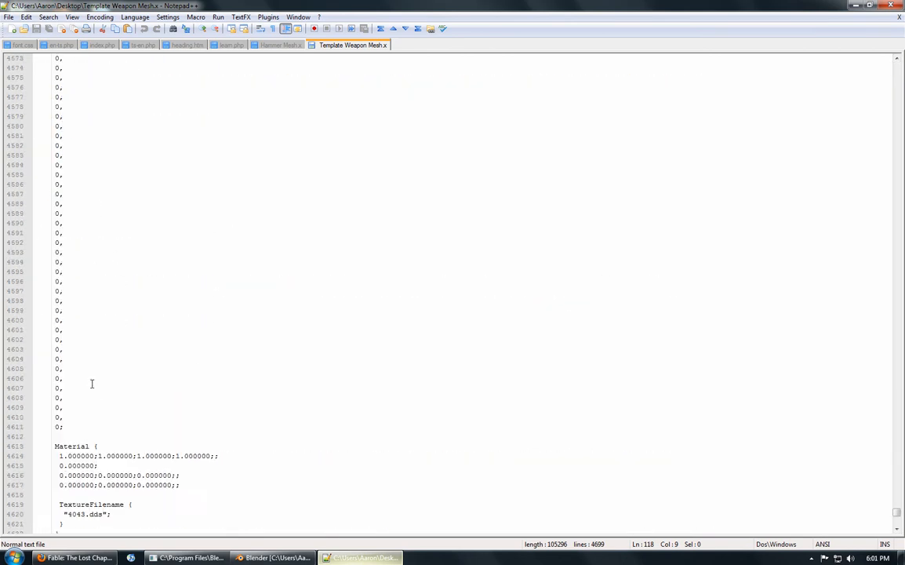
scroll(95, 378, "down", 8)
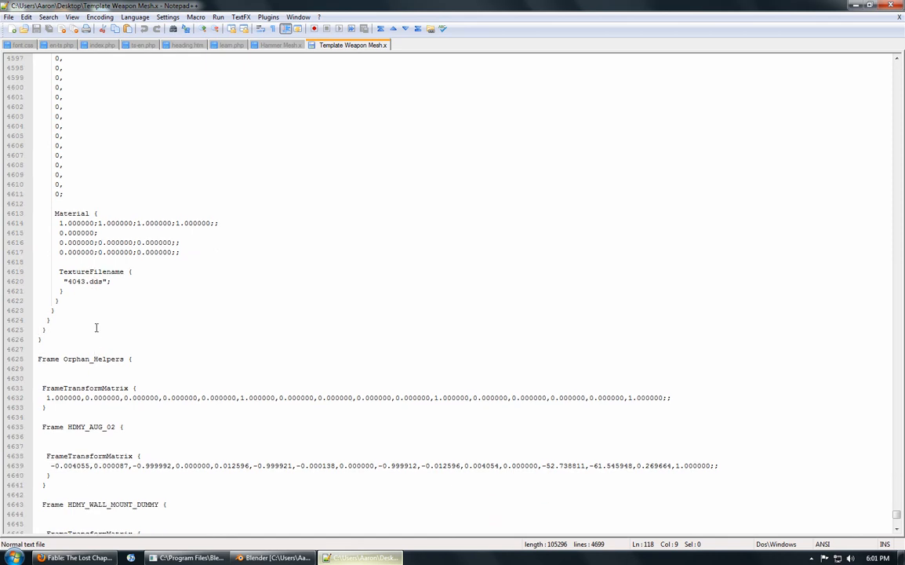
left_click(48, 329, "shift")
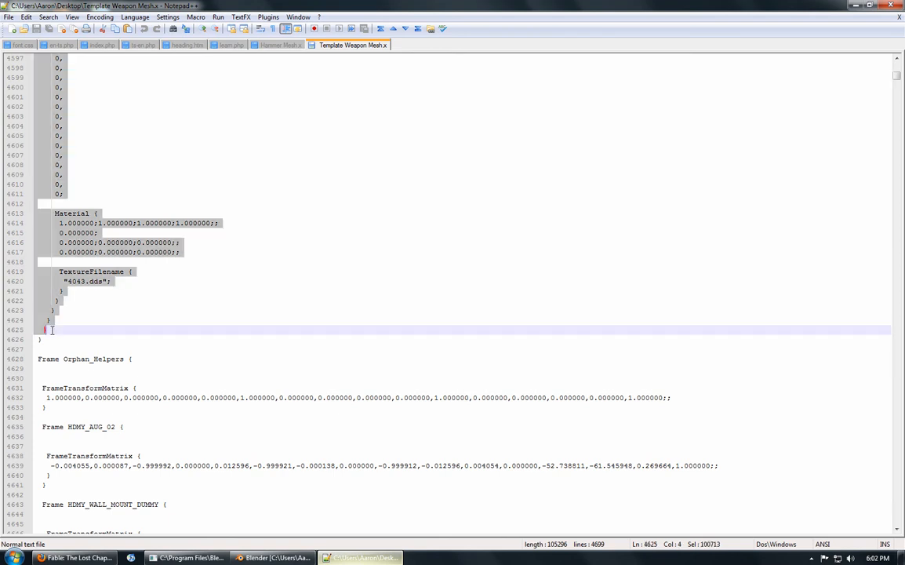
key("ctrl+v")
left_click(51, 386)
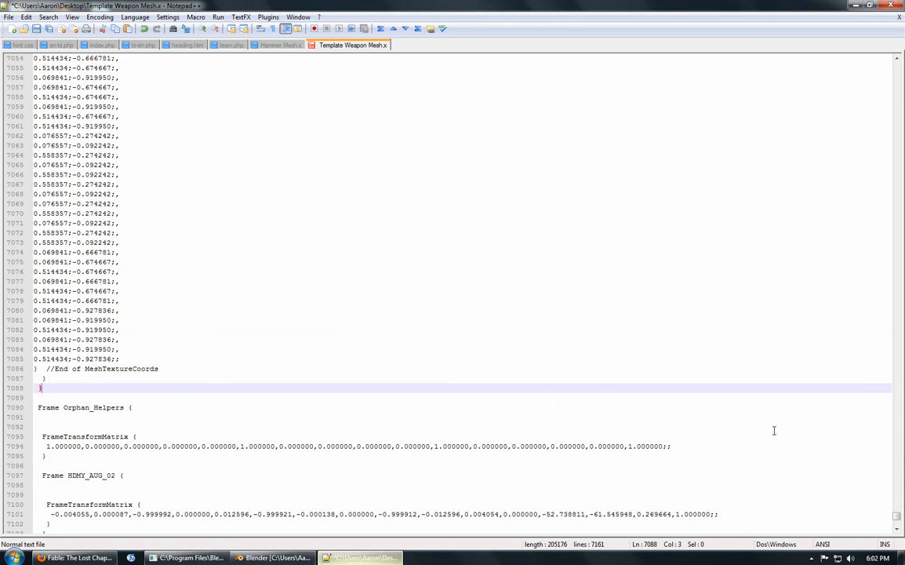
Add a second closing brace before Frame Orphan_Helpers to close the MESH_HAMMER_STEEL_01 frame, and check its matching opening brace.
left_click_drag(896, 515, 881, 72)
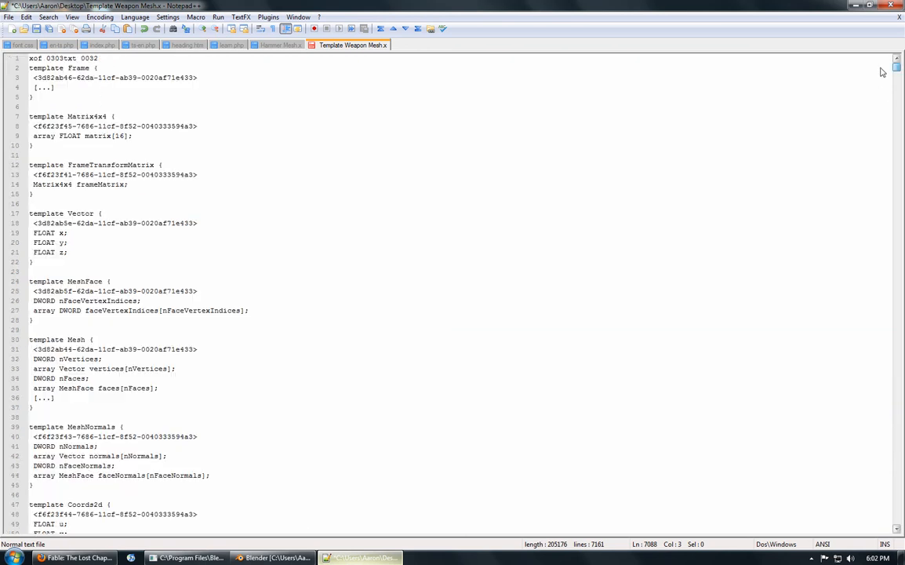
scroll(513, 297, "down", 20)
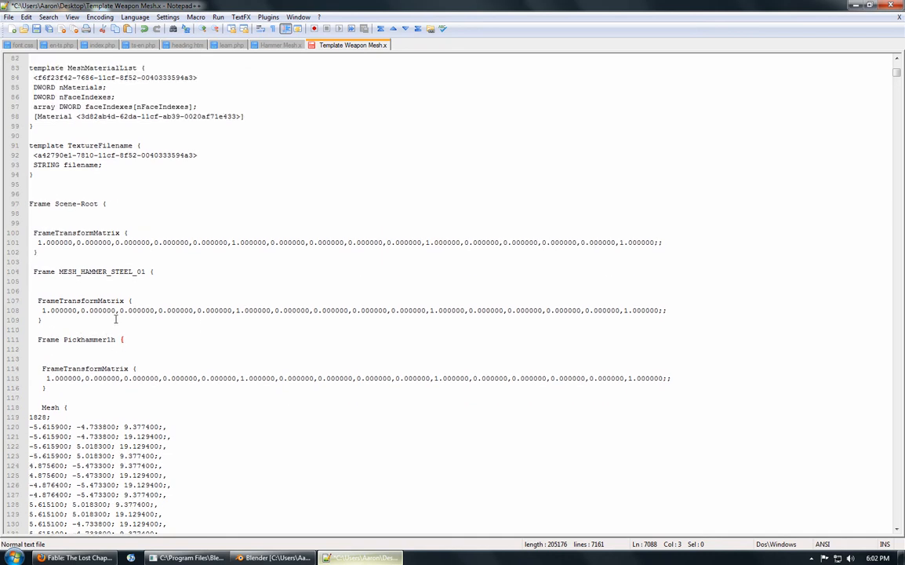
left_click(78, 272)
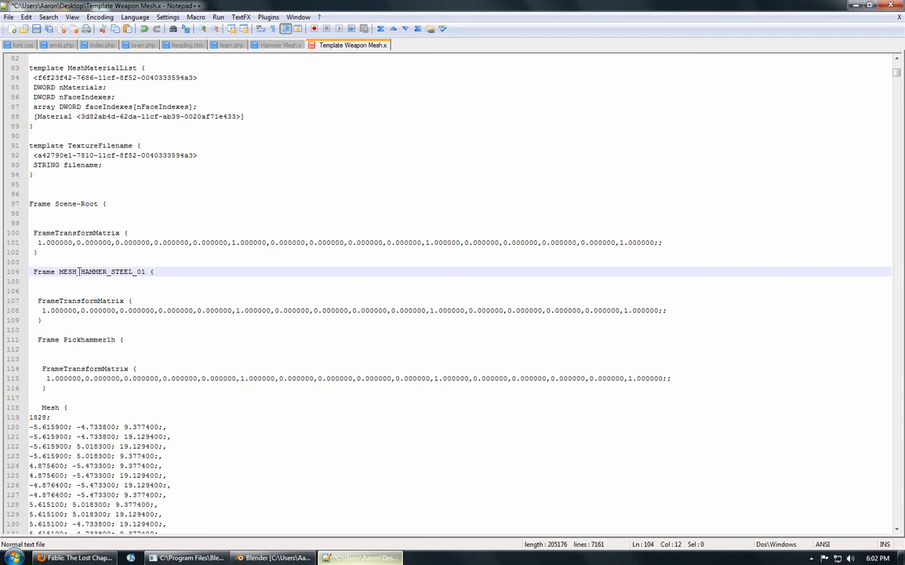
left_click(182, 271)
left_click_drag(898, 76, 395, 451)
scroll(395, 451, "down", 7)
scroll(874, 410, "down", 7)
left_click_drag(897, 505, 897, 513)
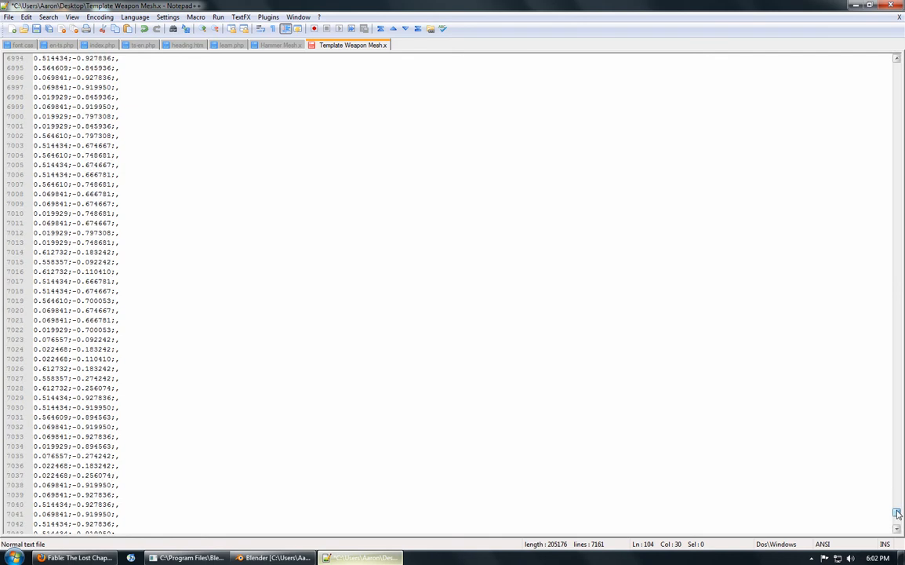
scroll(414, 433, "down", 11)
scroll(414, 432, "down", 14)
left_click(76, 218)
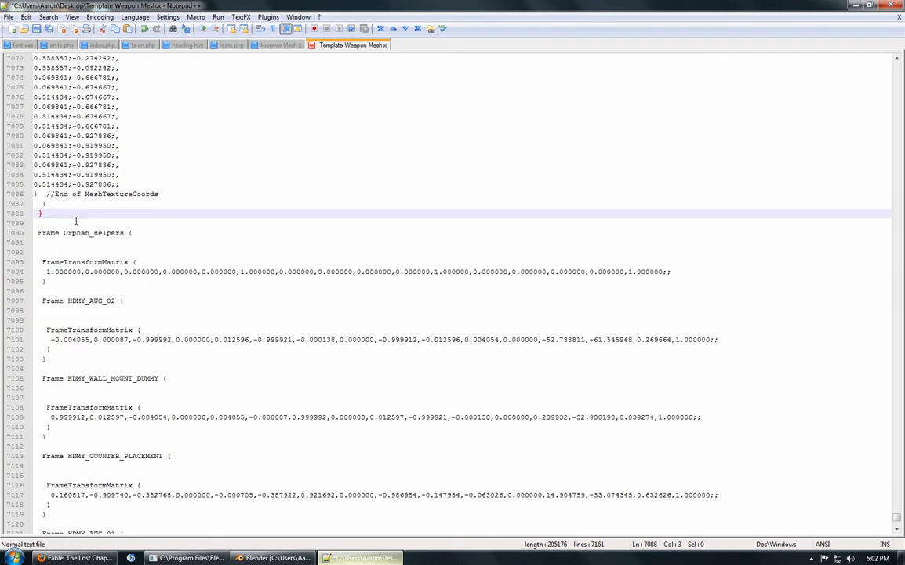
type("}")
left_click_drag(897, 517, 901, 66)
scroll(295, 285, "down", 20)
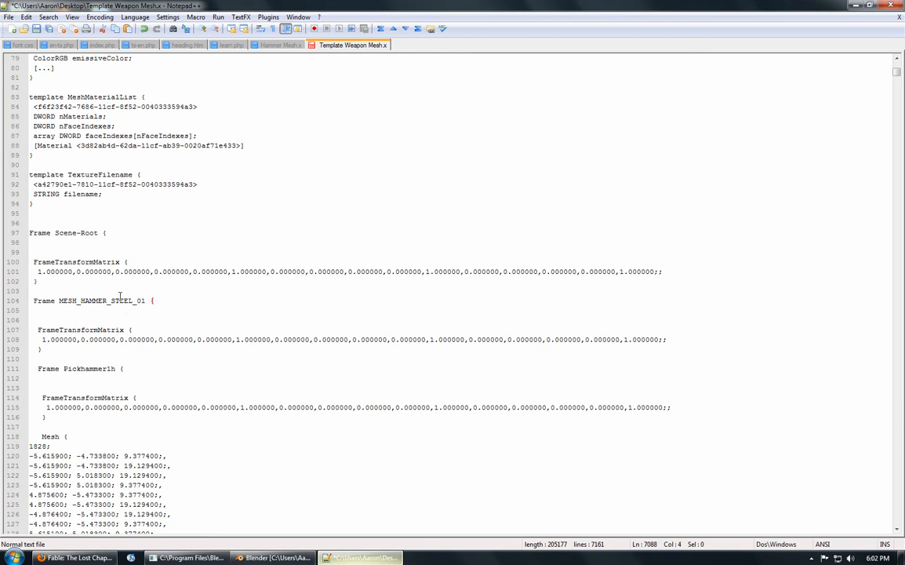
scroll(126, 283, "down", 4)
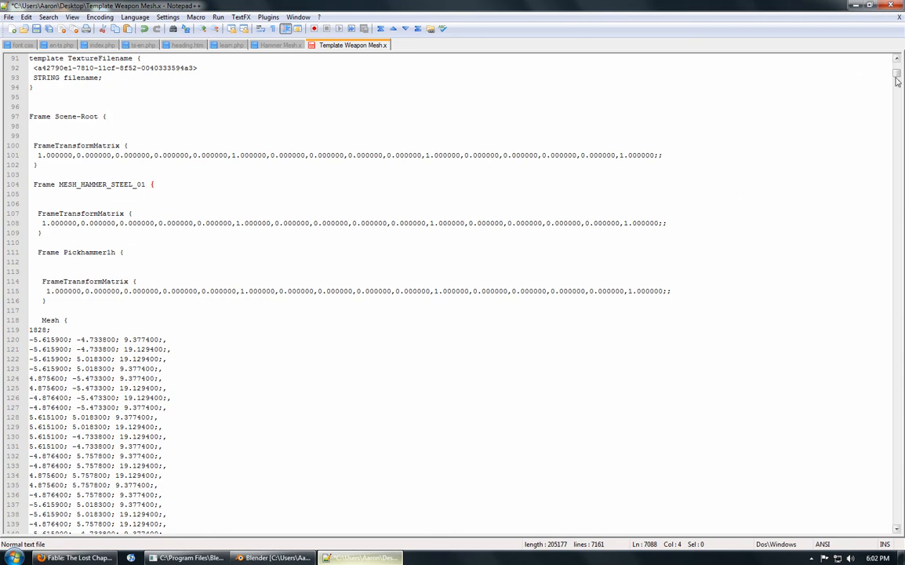
Examine the helper frames inside Orphan_Helpers at the end of the template, particularly HDMY_AUG_02 and its FrameTransformMatrix.
left_click_drag(897, 81, 883, 523)
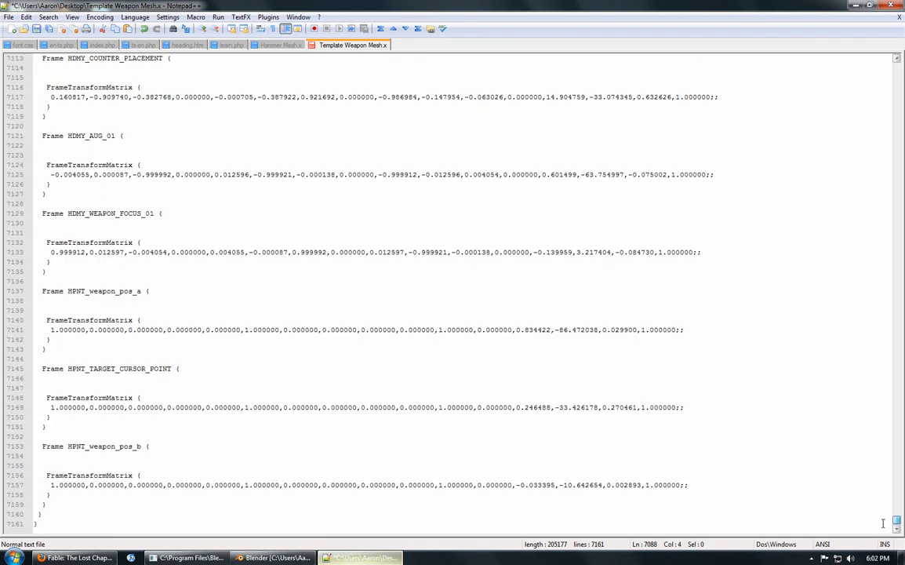
scroll(297, 236, "up", 11)
left_click(109, 195)
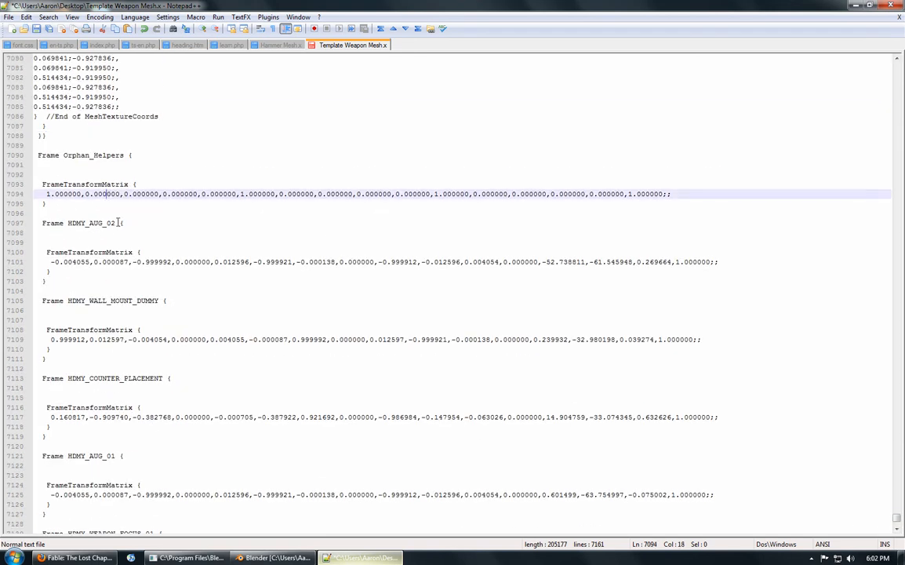
left_click(119, 223)
left_click(158, 244)
left_click(159, 260)
scroll(189, 254, "down", 2)
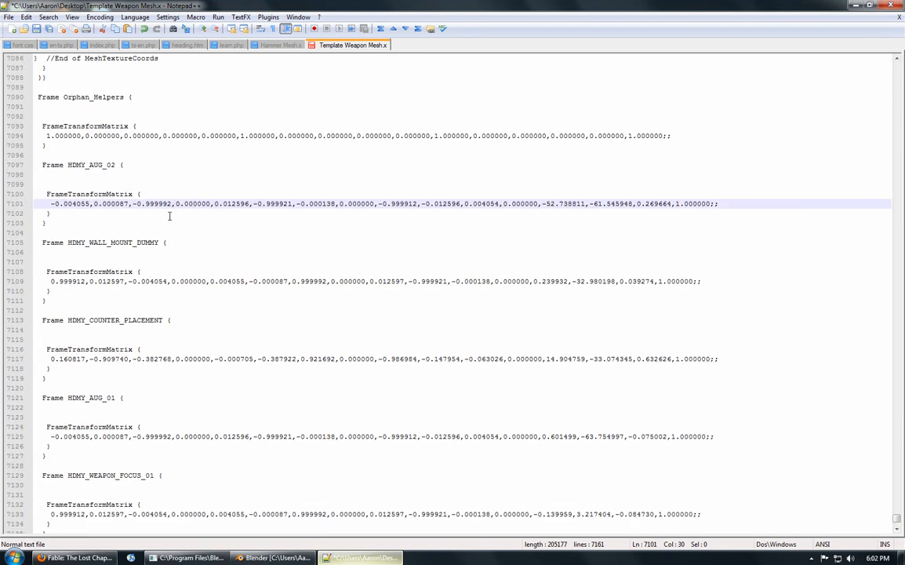
left_click(152, 194)
Return to Hammer Mesh.x and examine the helper frames under RootFrame, particularly the HDMY_AUG_03 transform matrix values.
left_click(271, 46)
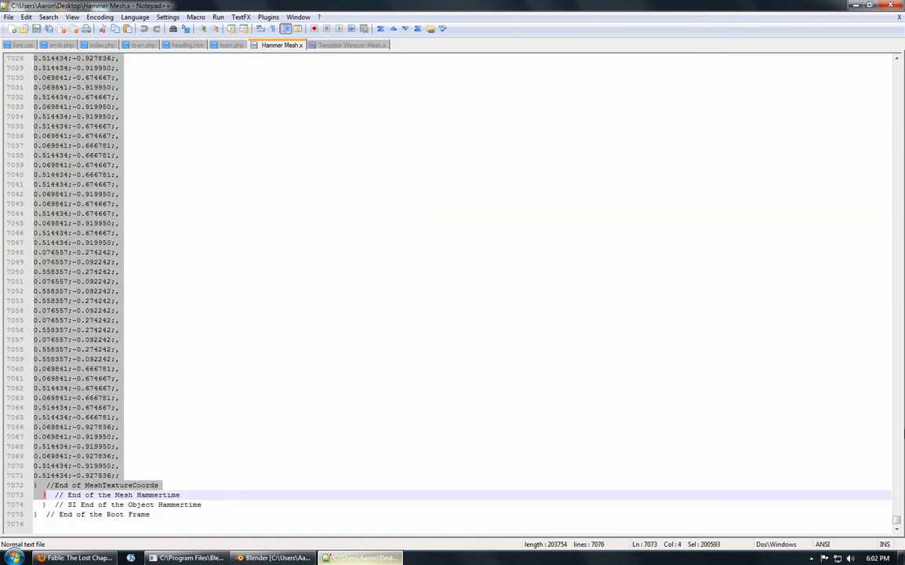
left_click_drag(898, 521, 898, 72)
left_click(406, 206)
scroll(390, 209, "up", 5)
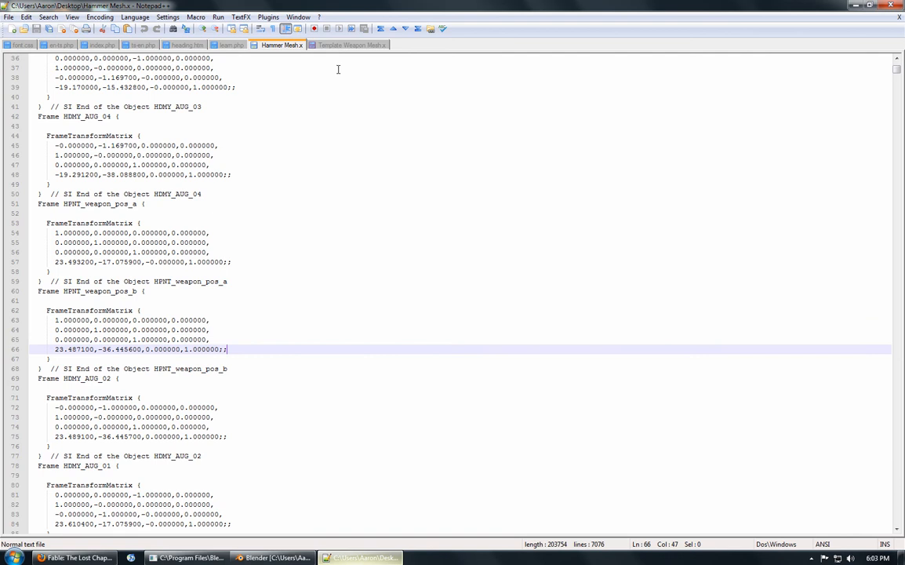
scroll(166, 228, "up", 10)
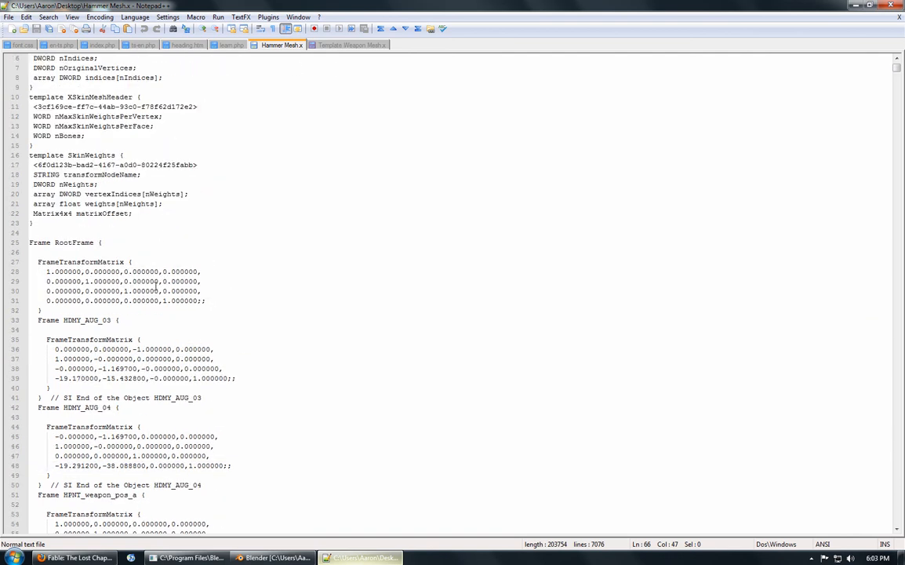
left_click(154, 282)
left_click(149, 359)
scroll(134, 329, "down", 2)
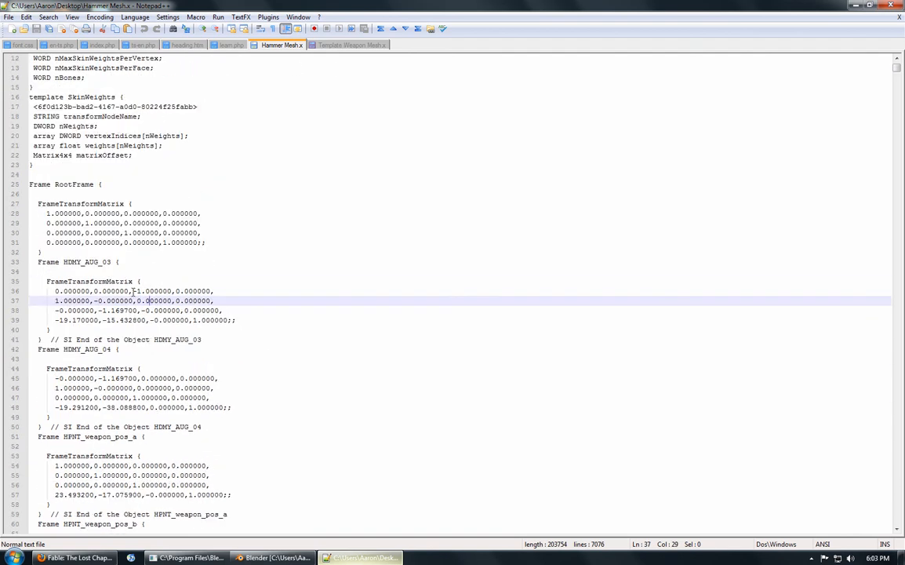
left_click(248, 319)
left_click_drag(248, 320, 55, 293)
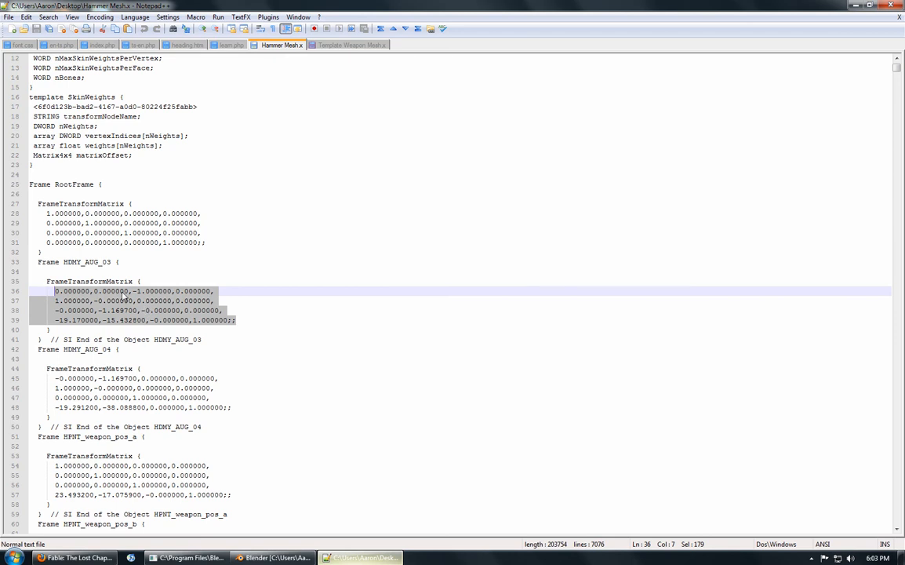
Copy the complete HDMY_AUG_03 and HDMY_AUG_04 frames from Hammer Mesh.x.
scroll(122, 292, "down", 2)
scroll(122, 292, "down", 3)
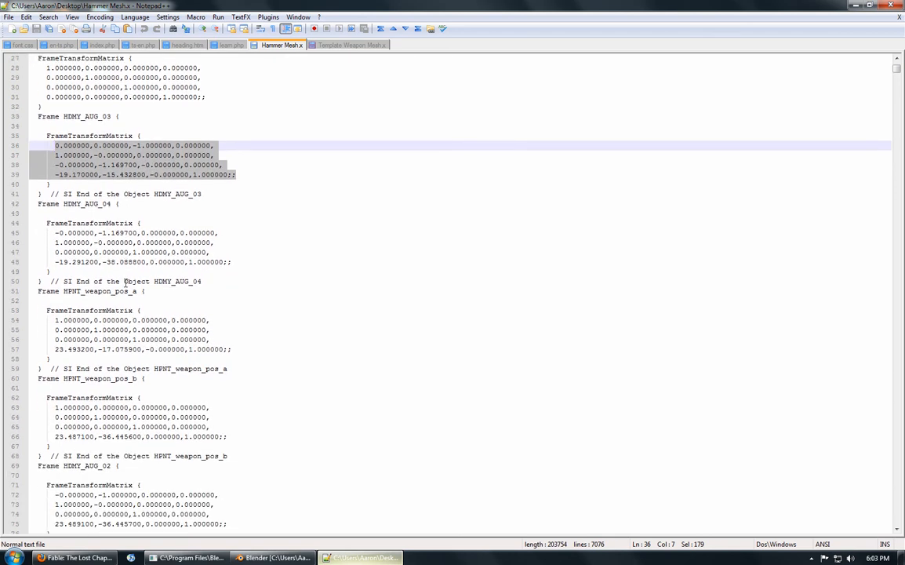
left_click(98, 271)
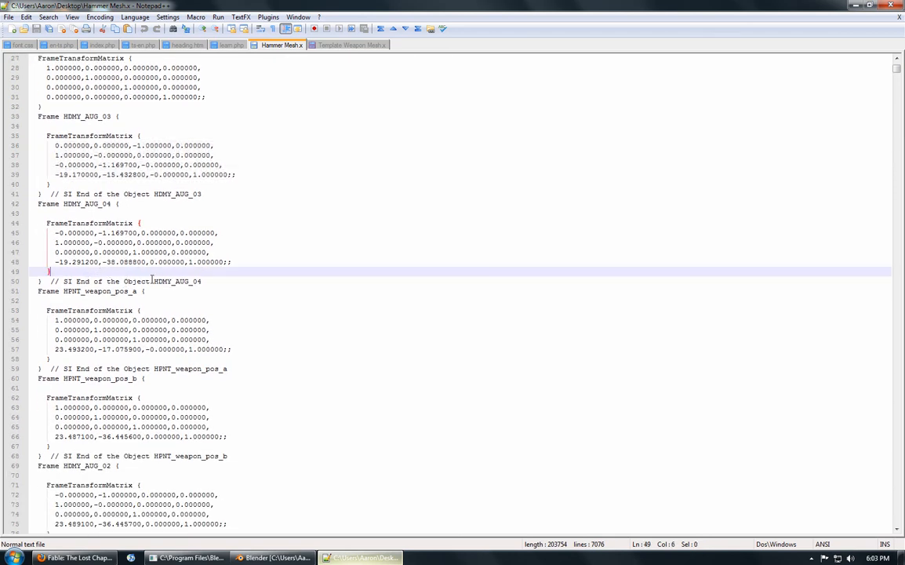
left_click_drag(202, 281, 34, 117)
key("ctrl+c")
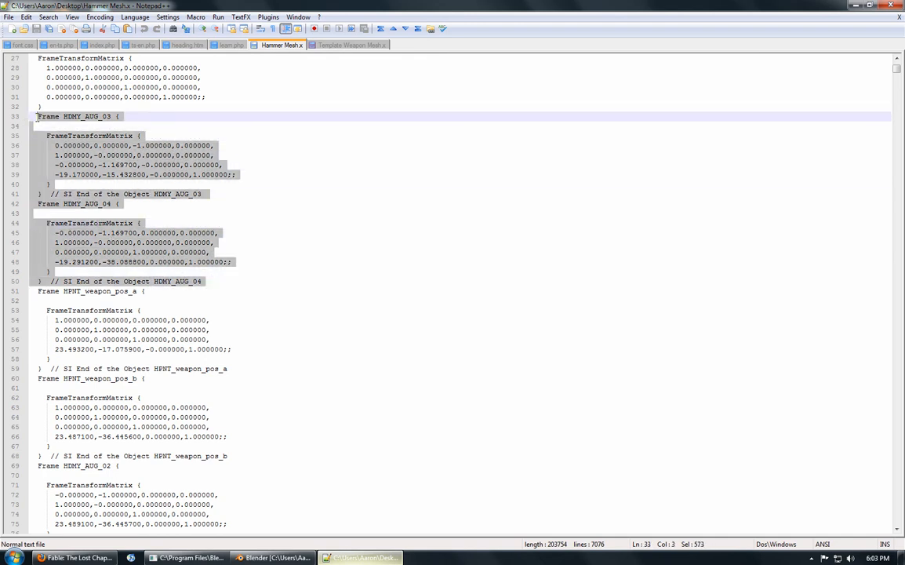
Paste the copied HDMY_AUG_03 and HDMY_AUG_04 frames between HDMY_AUG_02 and HDMY_WALL_MOUNT_DUMMY in Template Weapon Mesh.x.
left_click(352, 45)
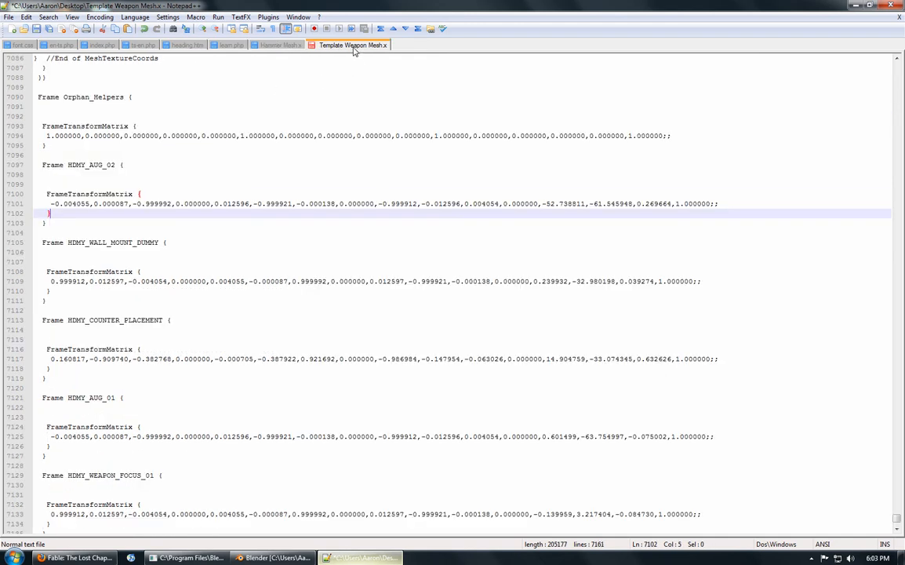
left_click(118, 235)
key("Return")
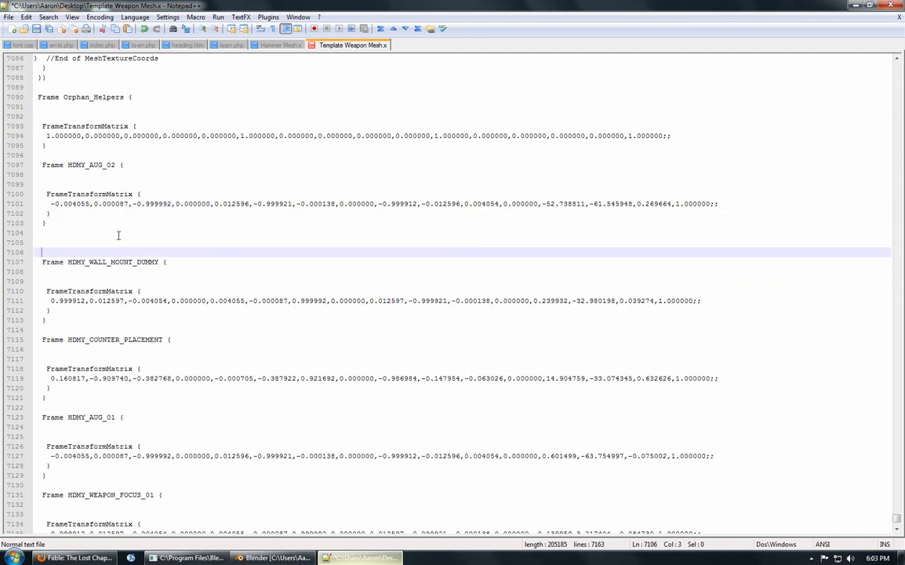
key("ctrl+v")
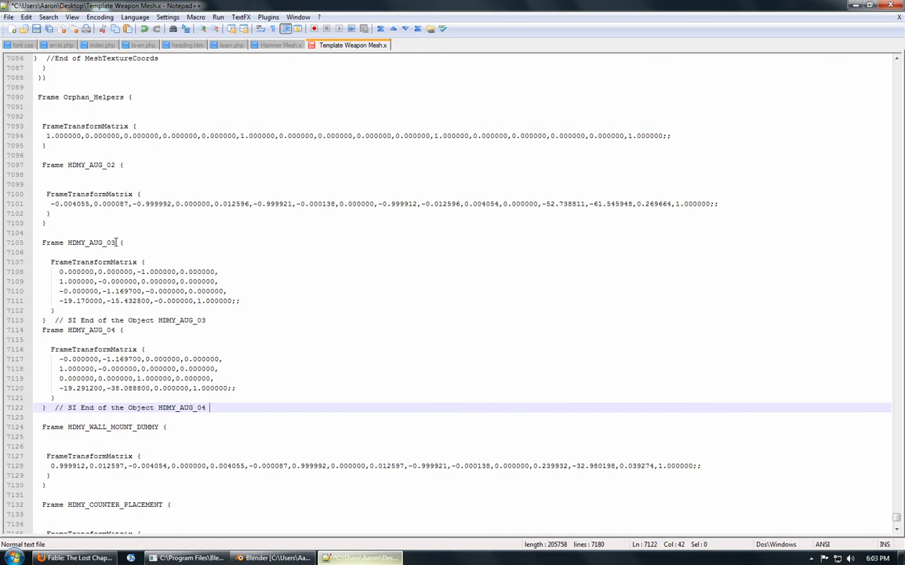
Examine the pasted HDMY_AUG_03 and HDMY_AUG_04 frames against the existing HDMY_AUG_02 frame, checking names, matrices and braces.
left_click(116, 164)
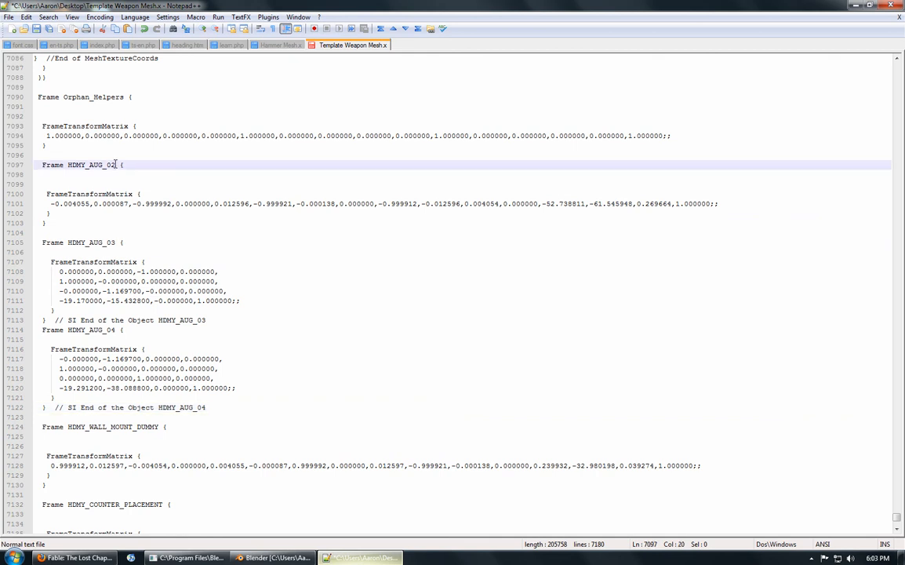
left_click(111, 239)
left_click(106, 339)
left_click(104, 330)
left_click(127, 368)
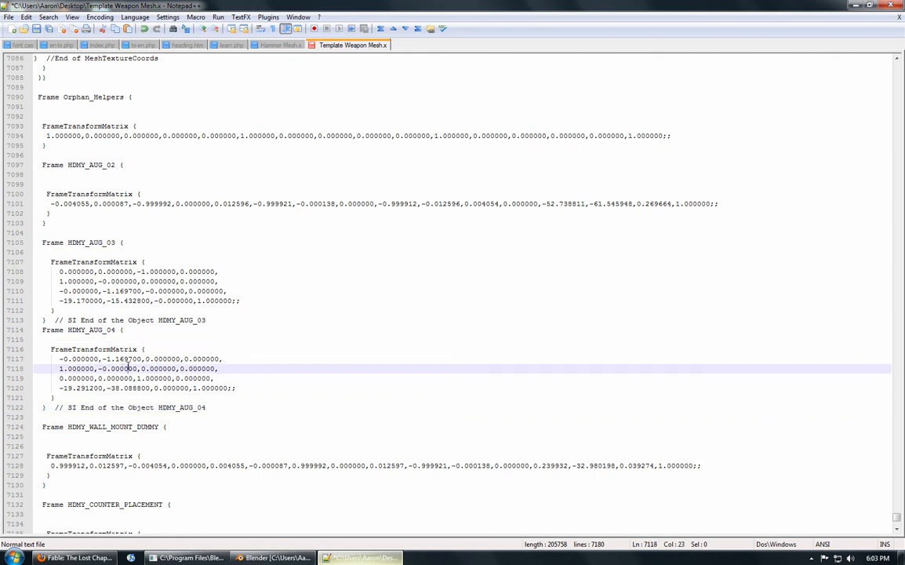
left_click(128, 387)
left_click(129, 398)
left_click(132, 282)
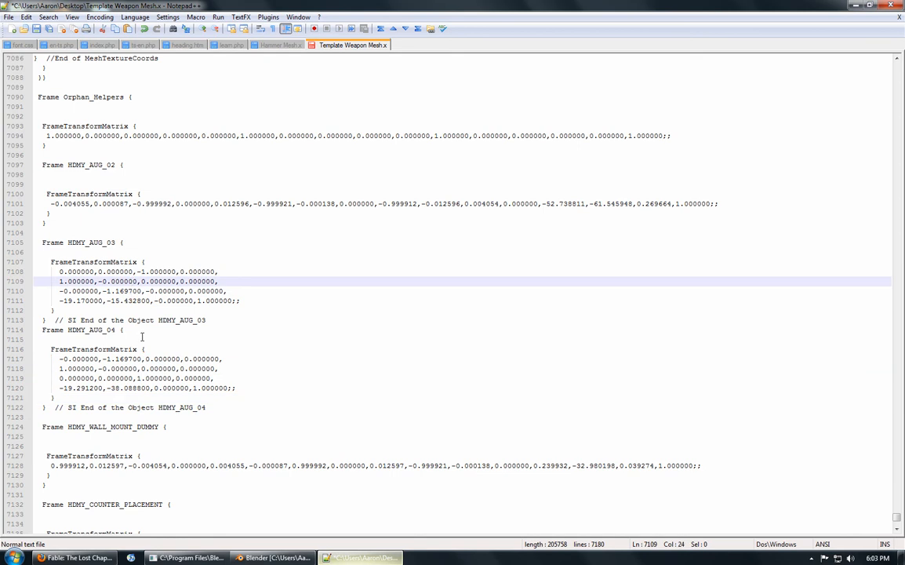
scroll(142, 337, "down", 1)
scroll(188, 196, "up", 2)
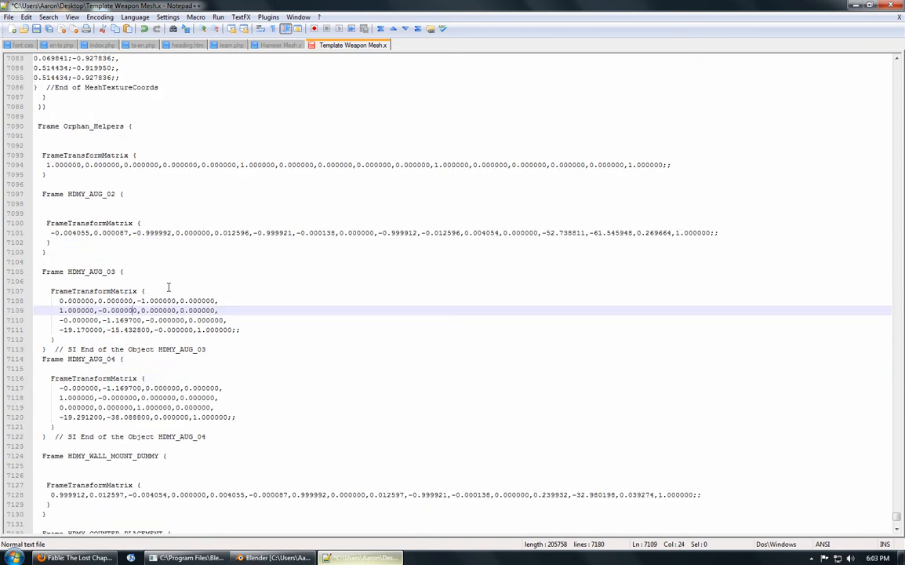
left_click(122, 271)
left_click(146, 369)
left_click(145, 407)
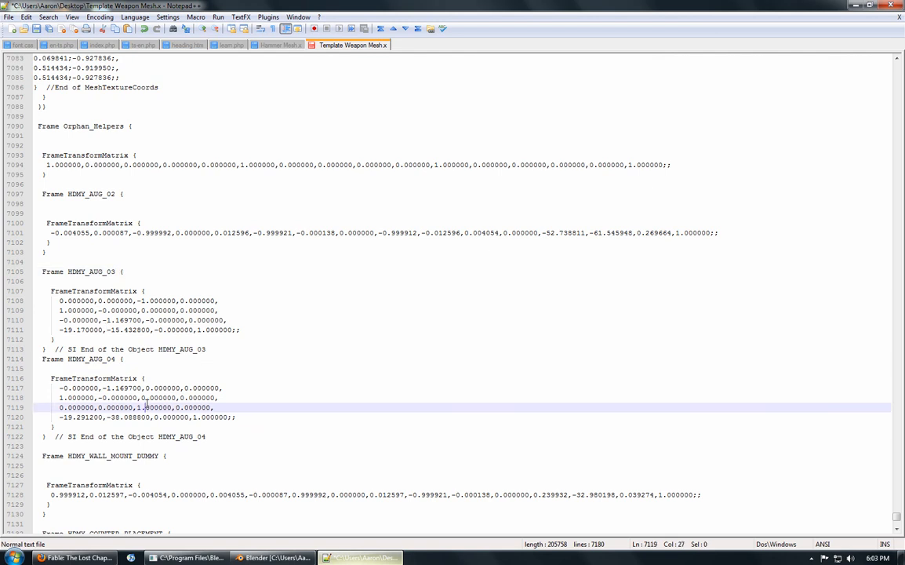
Copy the four-row HPNT_weapon_pos_a transform matrix from Hammer Mesh.x, whose last row is 23.493200,-17.075900,-0.000000,1.000000.
left_click(252, 43)
scroll(232, 271, "up", 1)
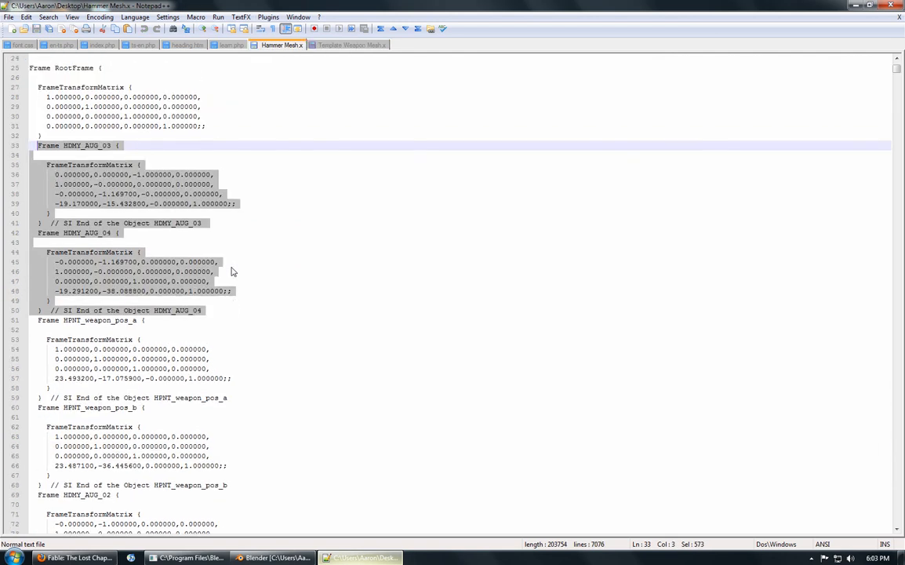
scroll(232, 271, "up", 2)
key("Left")
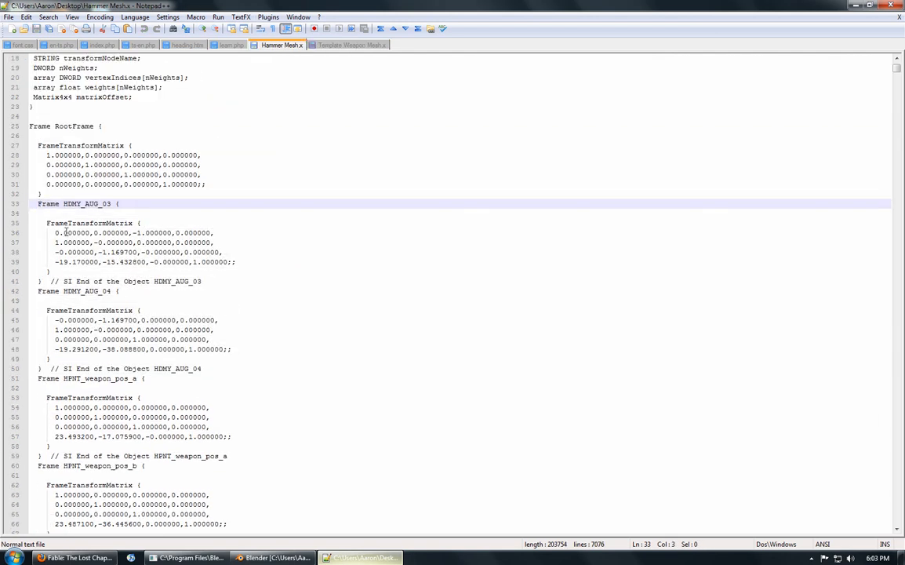
left_click(108, 387)
scroll(112, 373, "down", 1)
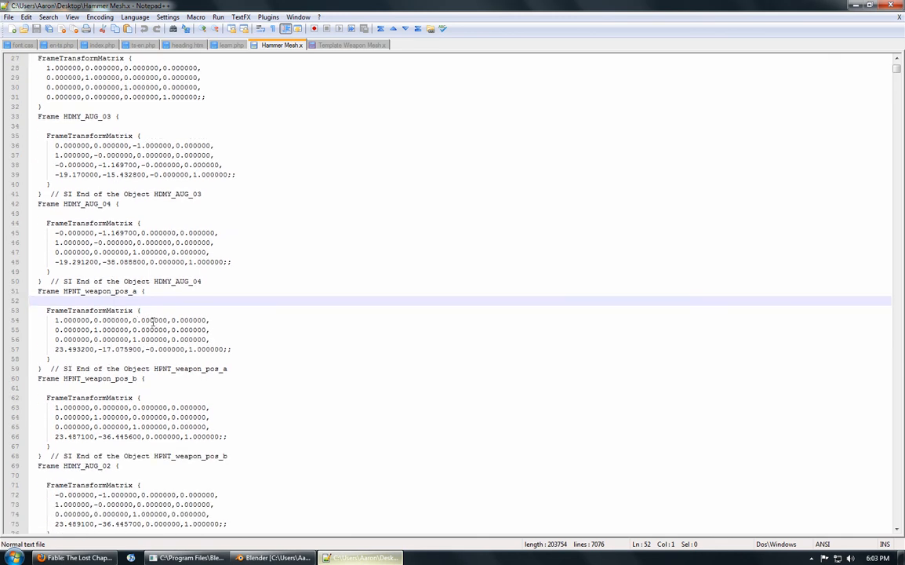
left_click_drag(246, 350, 57, 320)
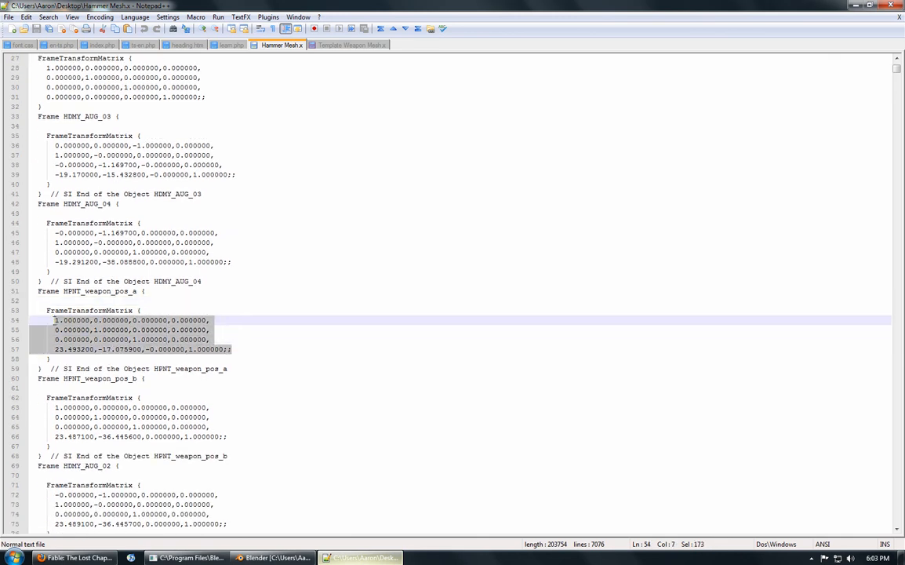
left_click(313, 44)
left_click(264, 348)
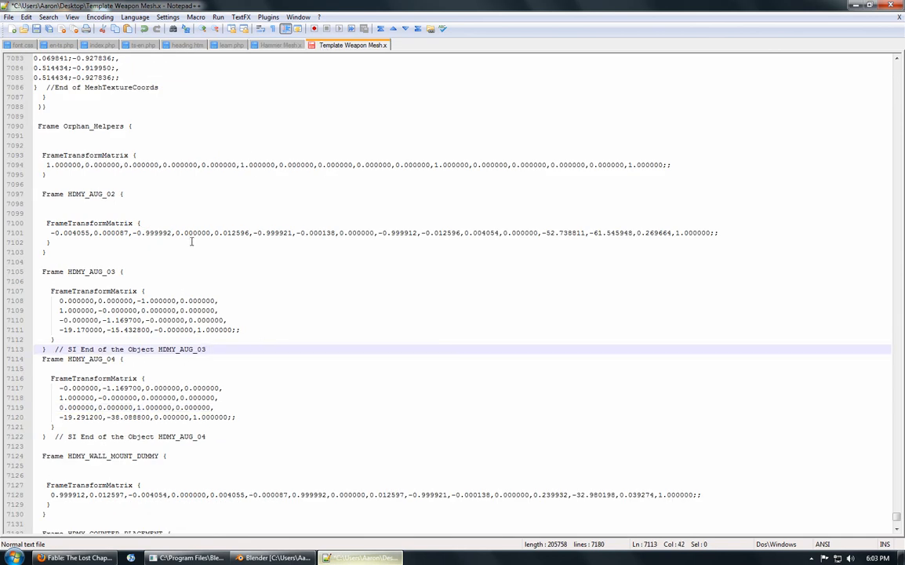
left_click(278, 44)
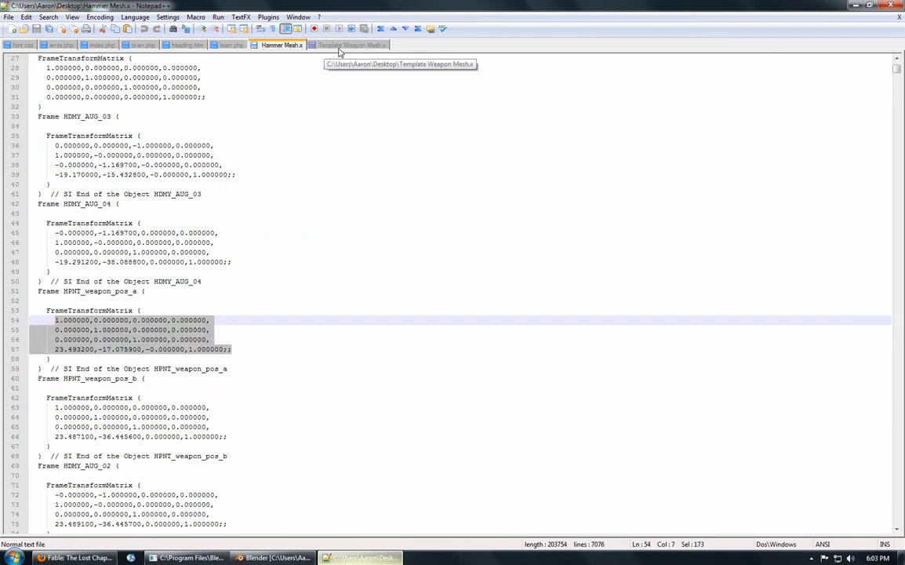
Replace the HPNT_weapon_pos_a transform matrix values in Template Weapon Mesh.x with the copied hammer matrix.
left_click(315, 46)
left_click(125, 407)
scroll(135, 360, "down", 6)
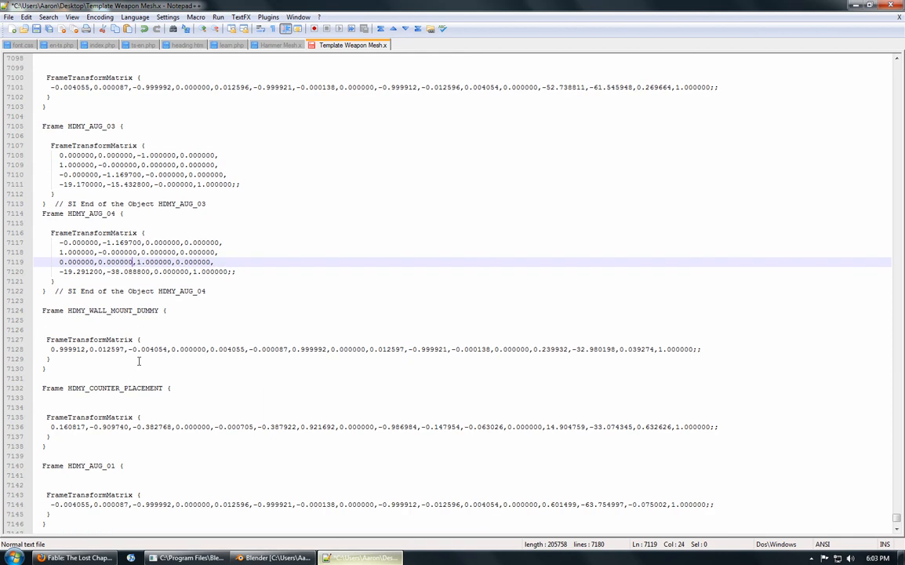
scroll(135, 361, "down", 8)
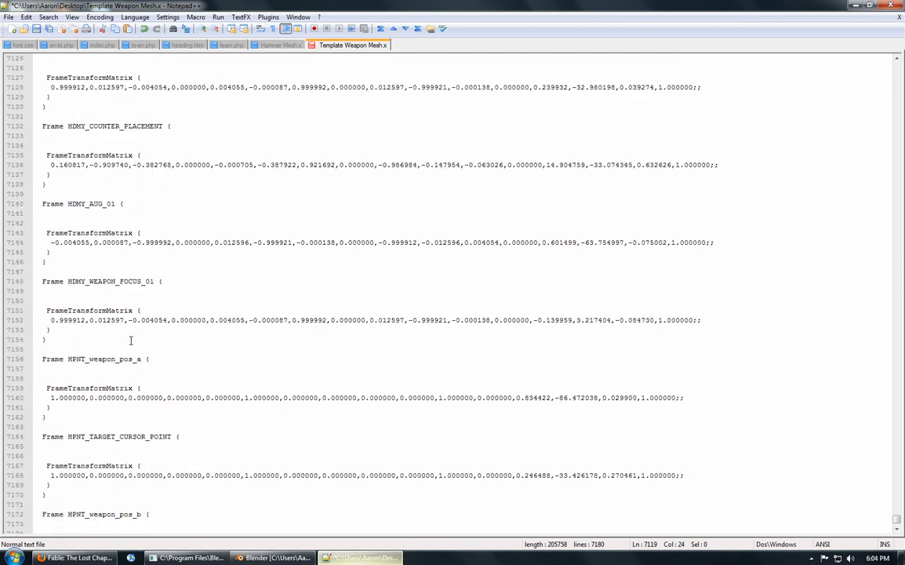
scroll(134, 335, "down", 2)
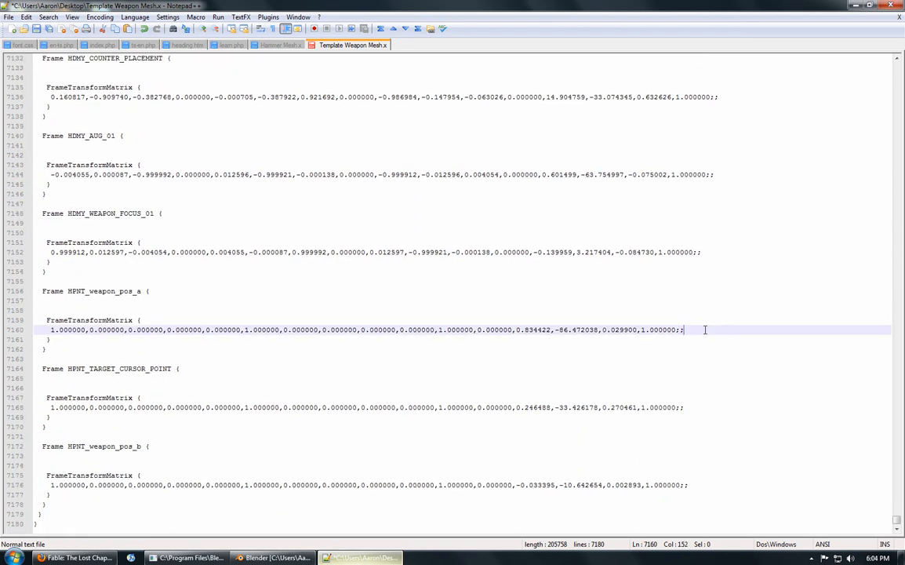
left_click_drag(705, 330, 49, 330)
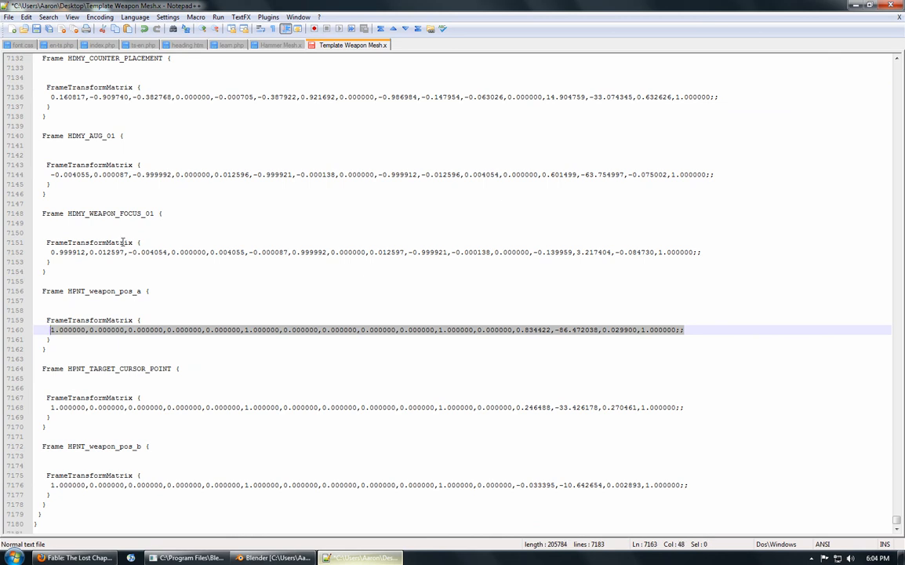
type("1.000000,0.000000,0.000000,0.000000,       0.000000,1.000000,0.000000,0.000000,       0.000000,0.000000,1.000000,0.000000,       23.493200,-17.075900,-0.000000,1.000000;;")
Replace the template's HPNT_weapon_pos_b transform matrix with the one from Hammer Mesh.x, whose last row is 23.487100,-36.445600,0.000000,1.000000.
left_click(263, 45)
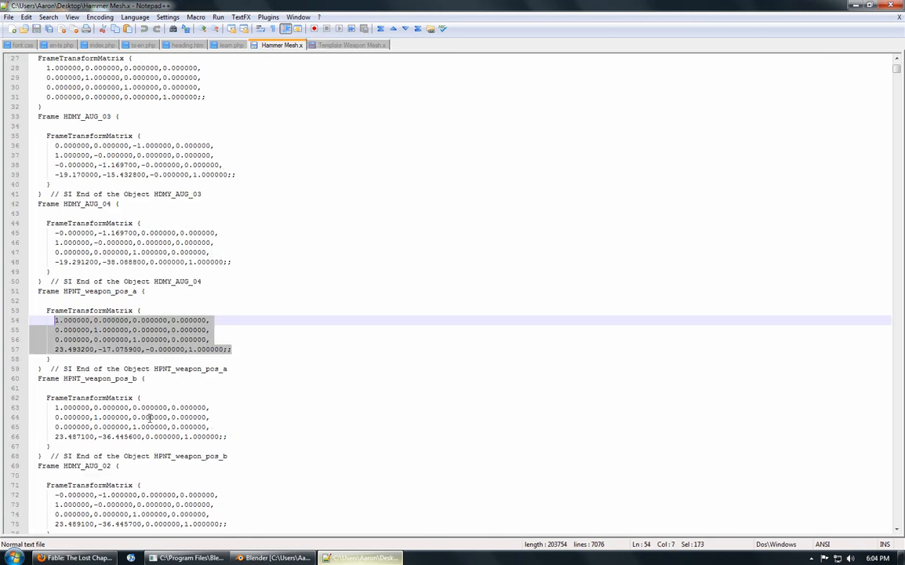
left_click_drag(227, 436, 55, 407)
key("ctrl+c")
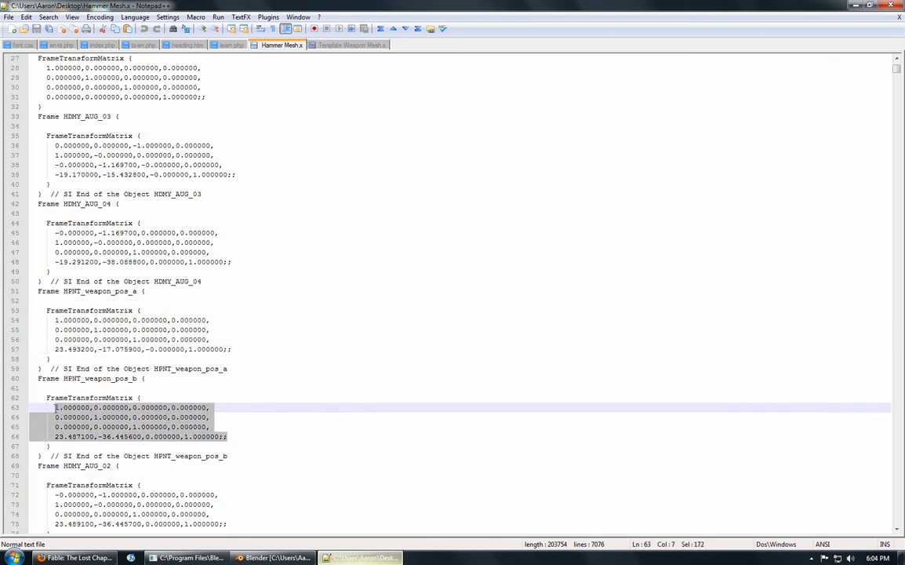
left_click(310, 44)
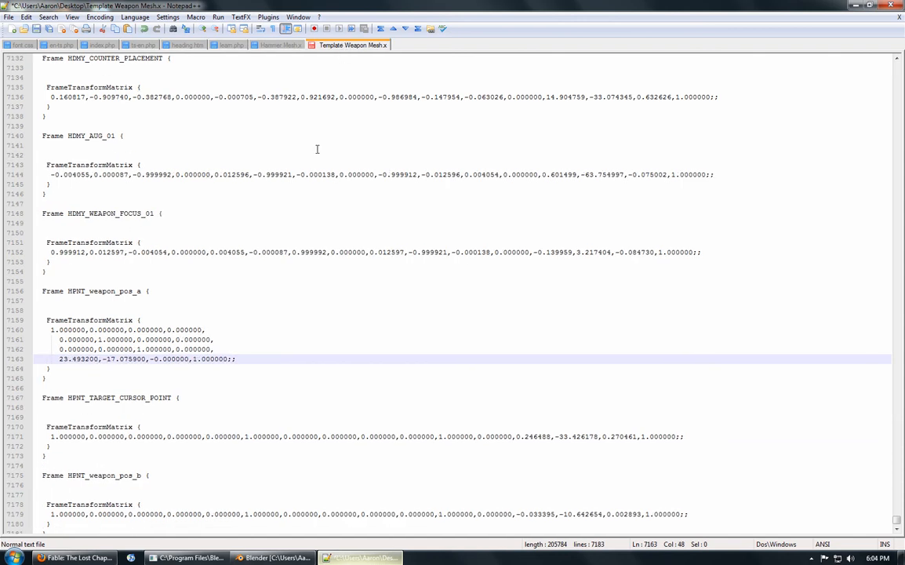
left_click(176, 426)
scroll(179, 425, "down", 1)
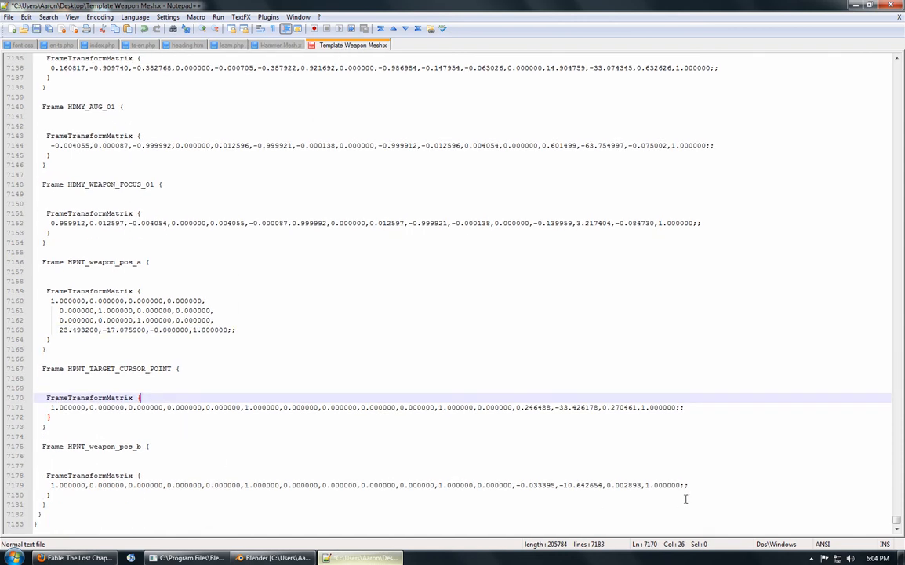
left_click_drag(688, 484, 51, 487)
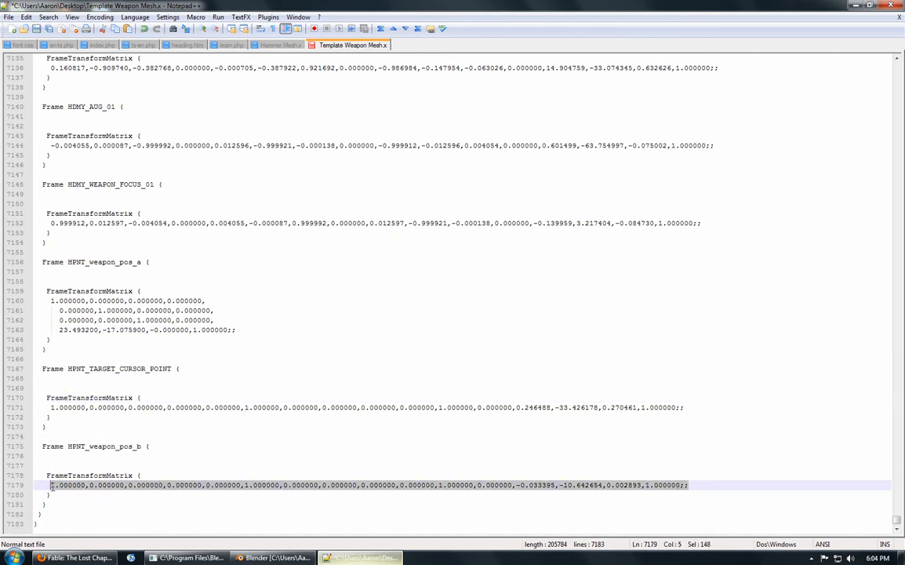
key("ctrl+v")
scroll(167, 423, "down", 1)
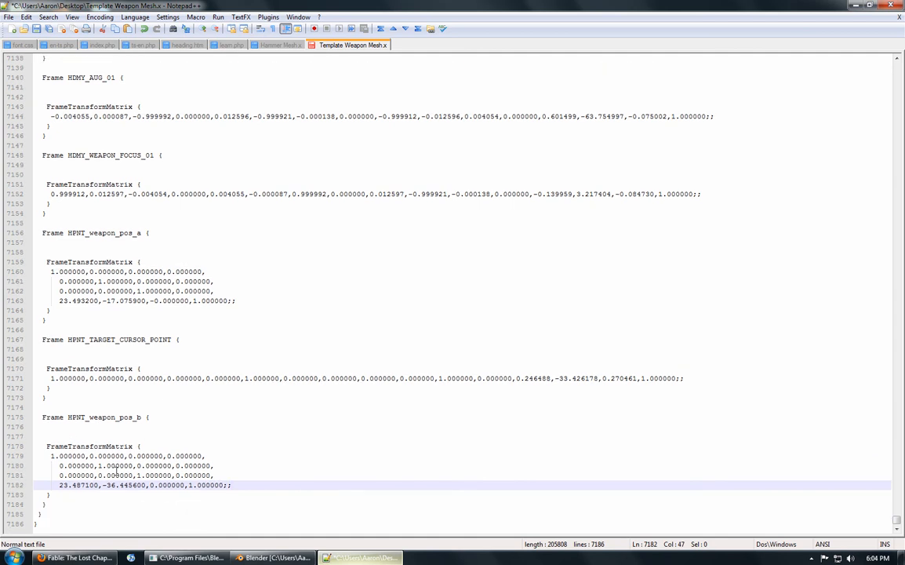
Replace the template's HDMY_AUG_02 transform matrix with the one from Hammer Mesh.x, whose last row is 23.489100,-36.445700,0.000000,1.000000.
left_click(261, 44)
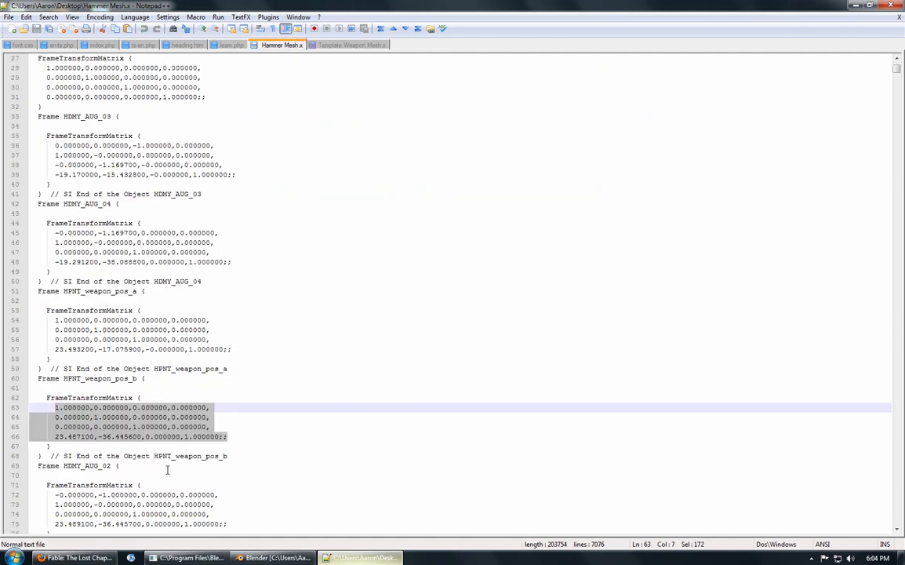
left_click(151, 492)
scroll(167, 479, "down", 4)
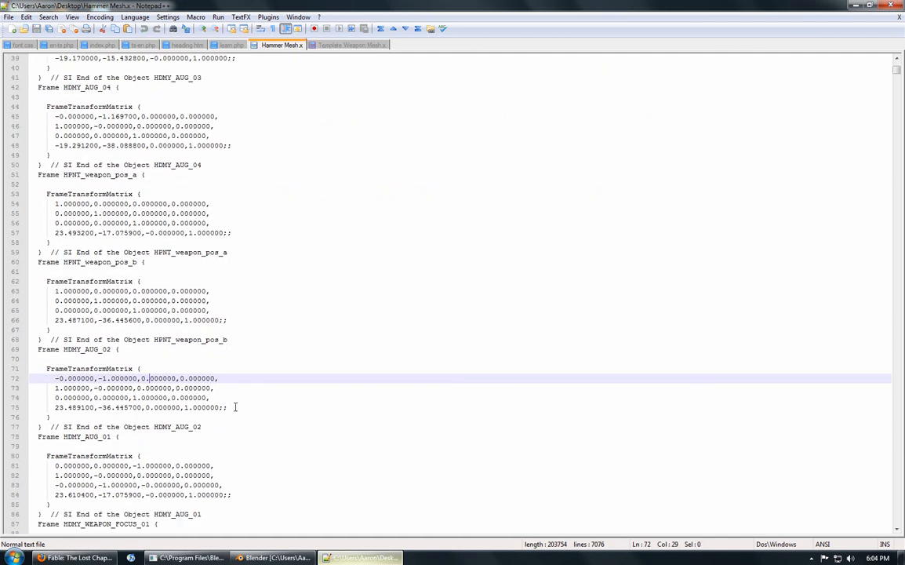
left_click_drag(235, 407, 53, 378)
key("ctrl+c")
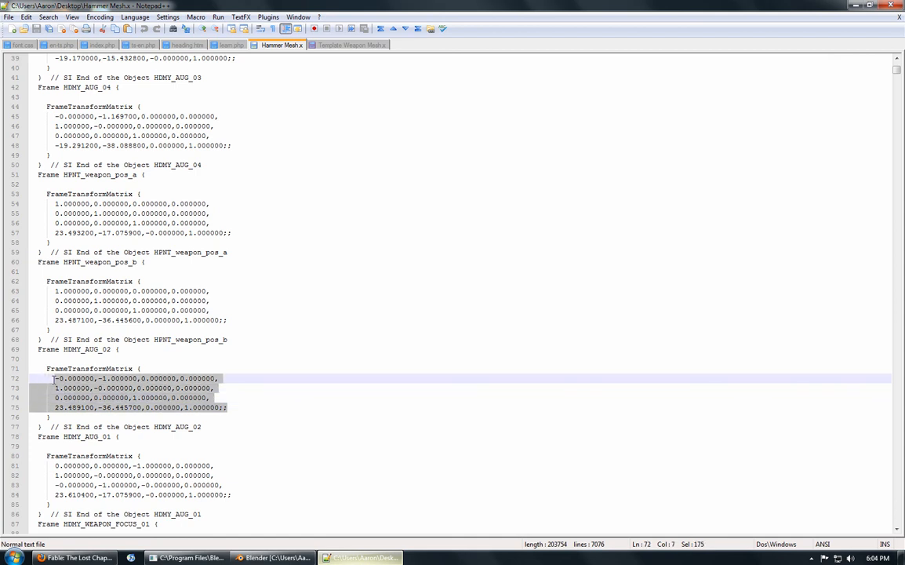
left_click(334, 44)
left_click(167, 272)
scroll(167, 270, "up", 11)
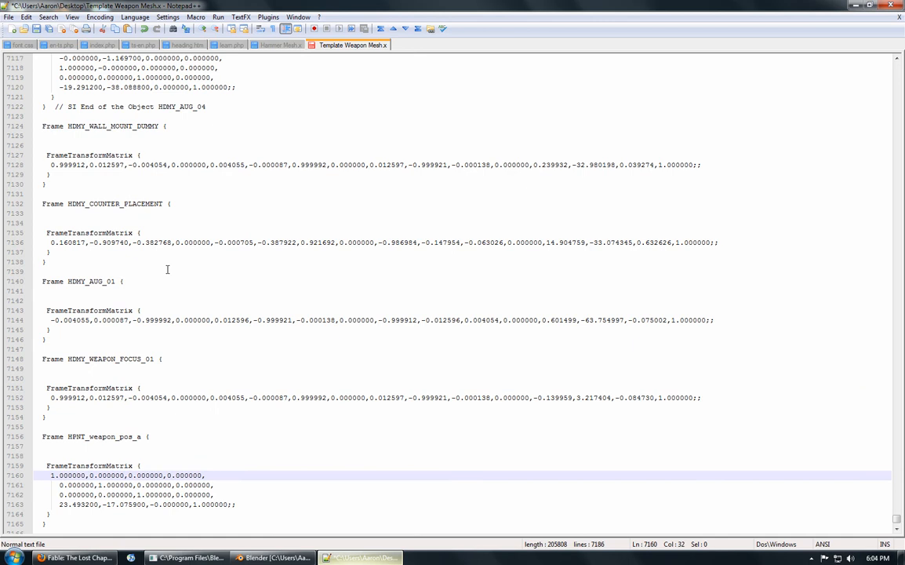
scroll(163, 248, "up", 8)
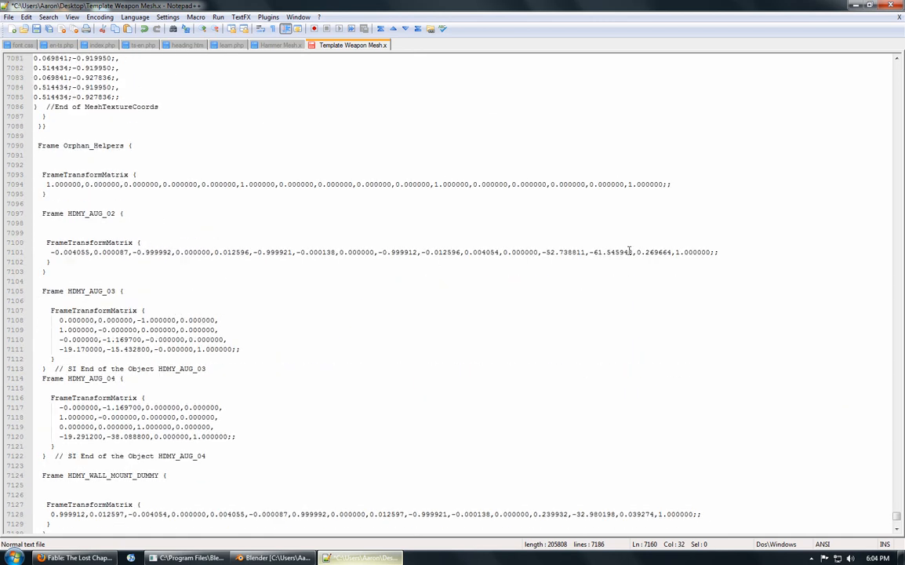
left_click_drag(726, 251, 51, 253)
key("ctrl+v")
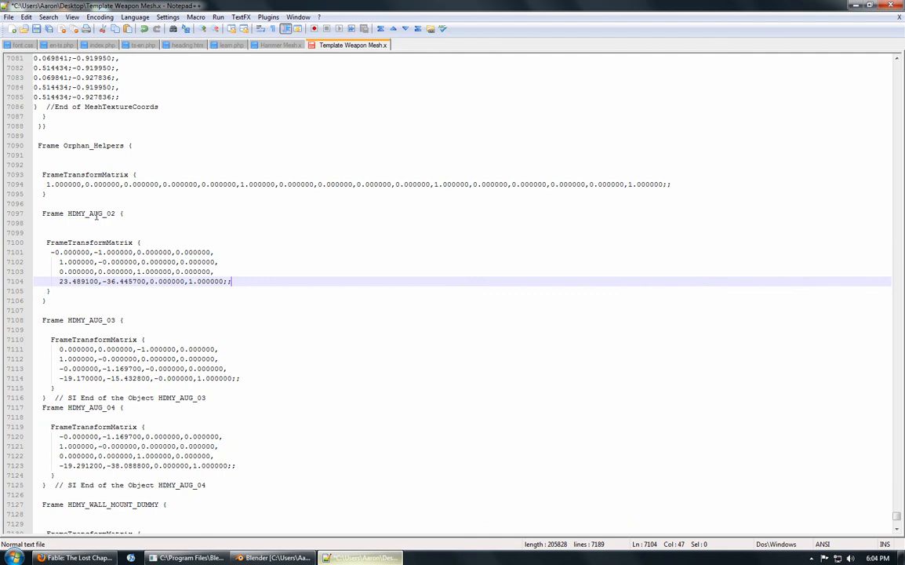
Replace the template's HDMY_AUG_01 transform matrix with the one from Hammer Mesh.x, whose last row is 23.610400,-17.075900,-0.000000,1.000000.
left_click(270, 44)
scroll(126, 340, "down", 4)
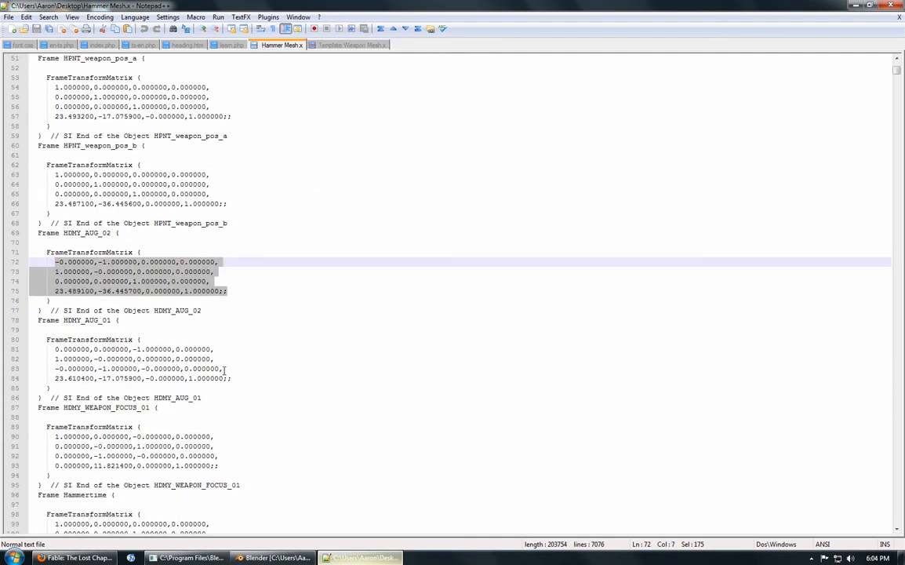
left_click_drag(235, 378, 69, 346)
key("ctrl+c")
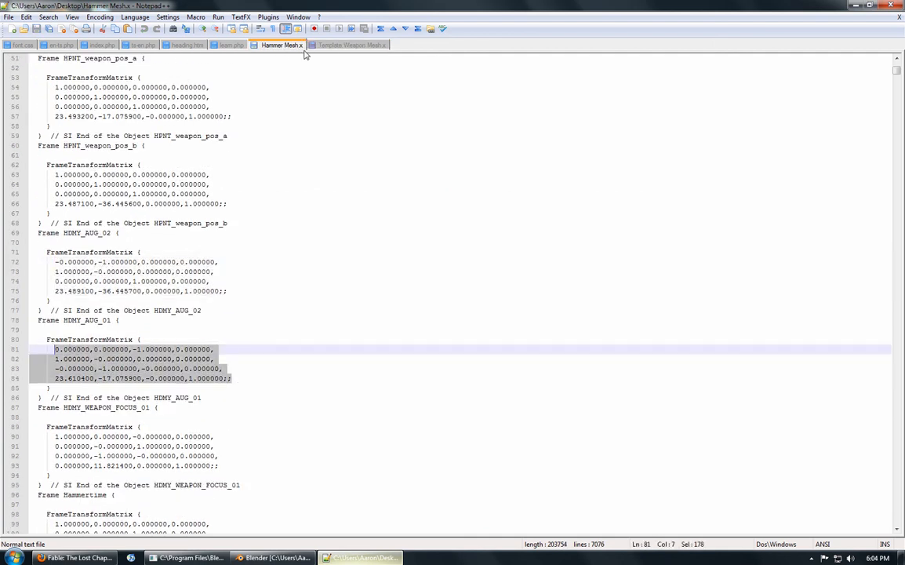
left_click(321, 46)
left_click(154, 368)
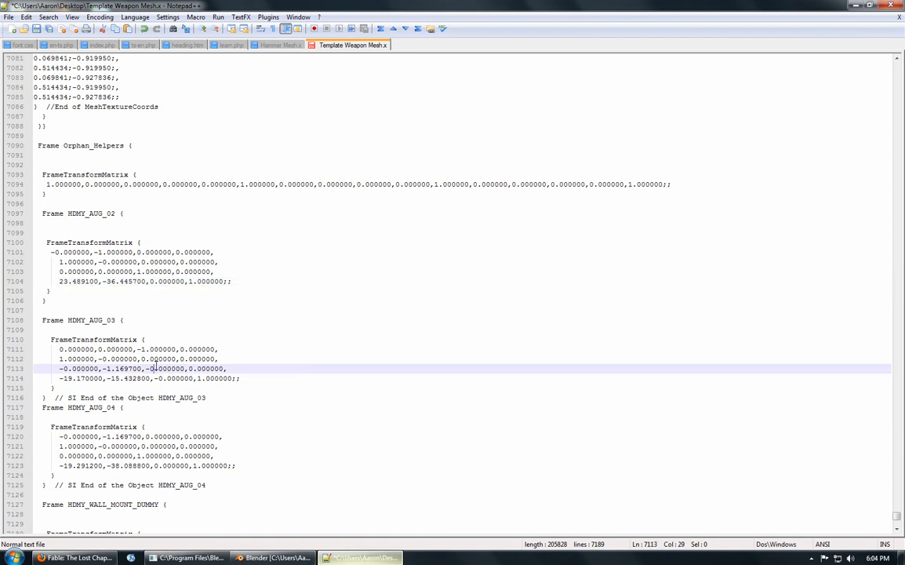
scroll(156, 392, "down", 9)
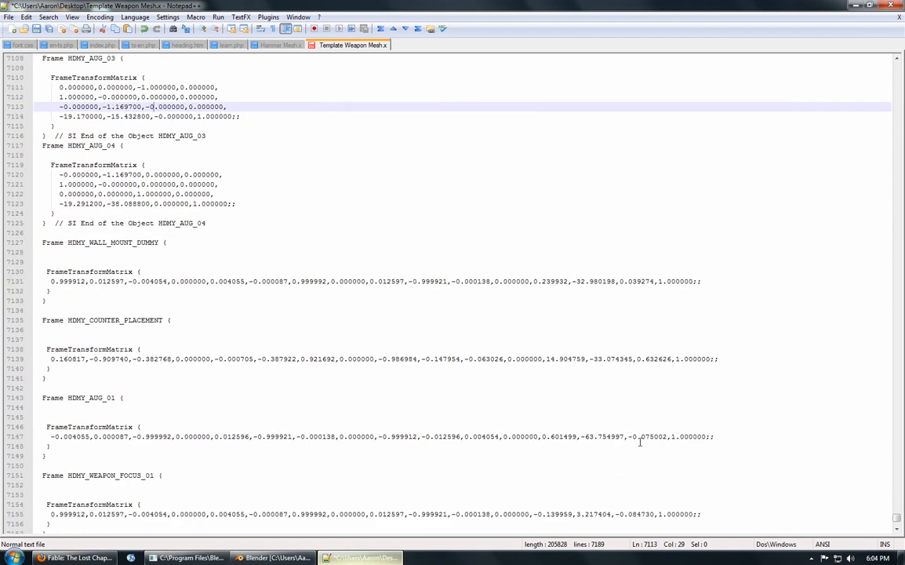
left_click_drag(714, 436, 52, 437)
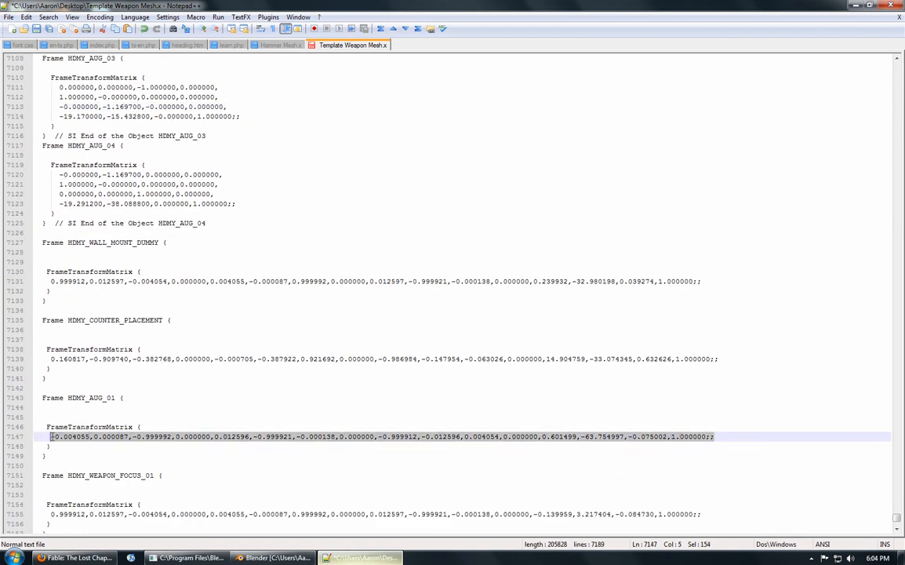
key("ctrl+v")
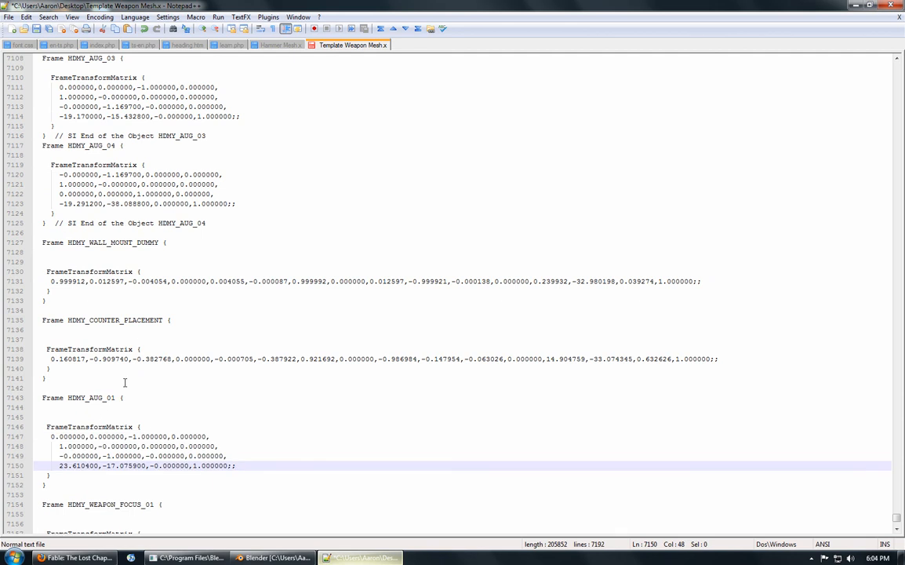
Replace the template's HDMY_WEAPON_FOCUS_01 transform matrix with the one from Hammer Mesh.x, whose last row is 0.000000,11.821400,0.000000,1.000000.
left_click(280, 45)
left_click(231, 454)
scroll(231, 455, "down", 4)
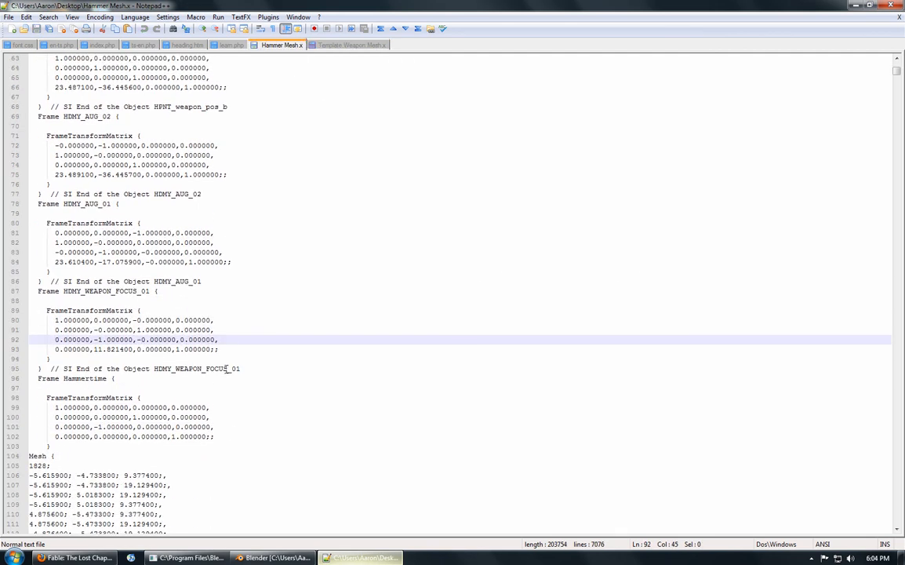
left_click_drag(219, 349, 55, 320)
key("ctrl+c")
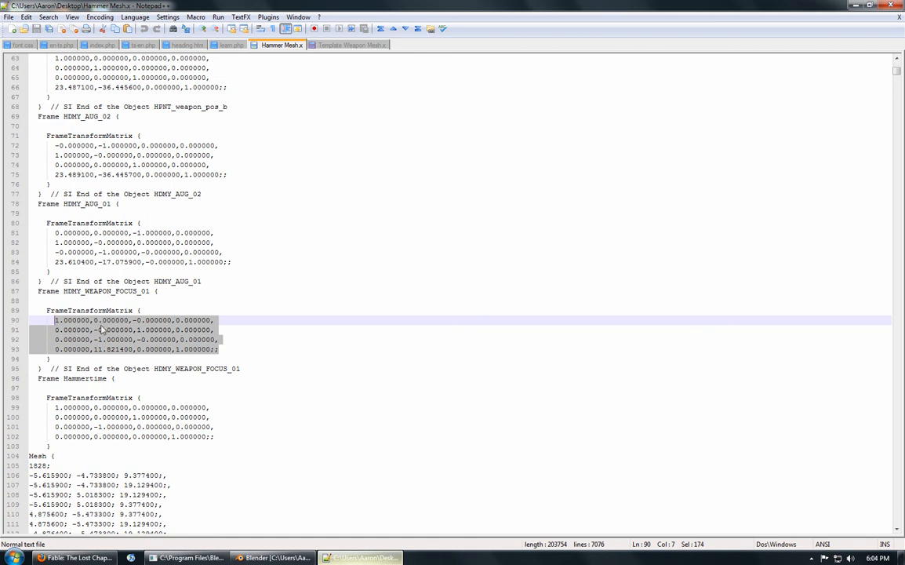
left_click(337, 45)
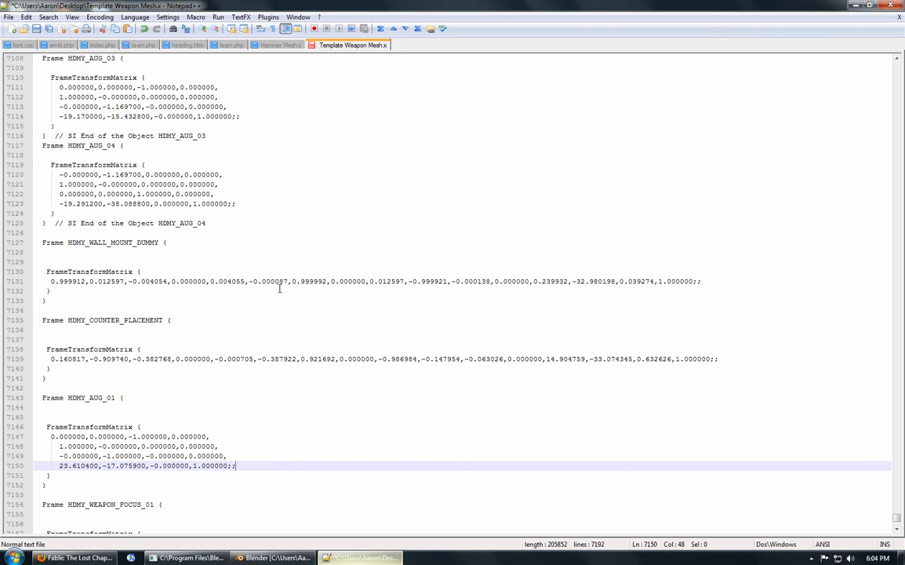
left_click(203, 339)
scroll(201, 333, "down", 1)
scroll(204, 332, "down", 5)
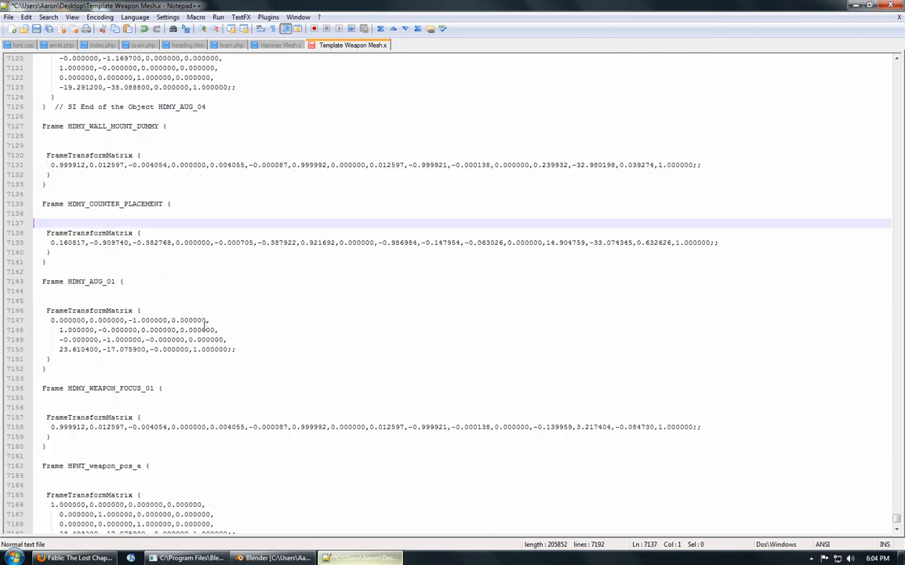
left_click_drag(720, 369, 50, 369)
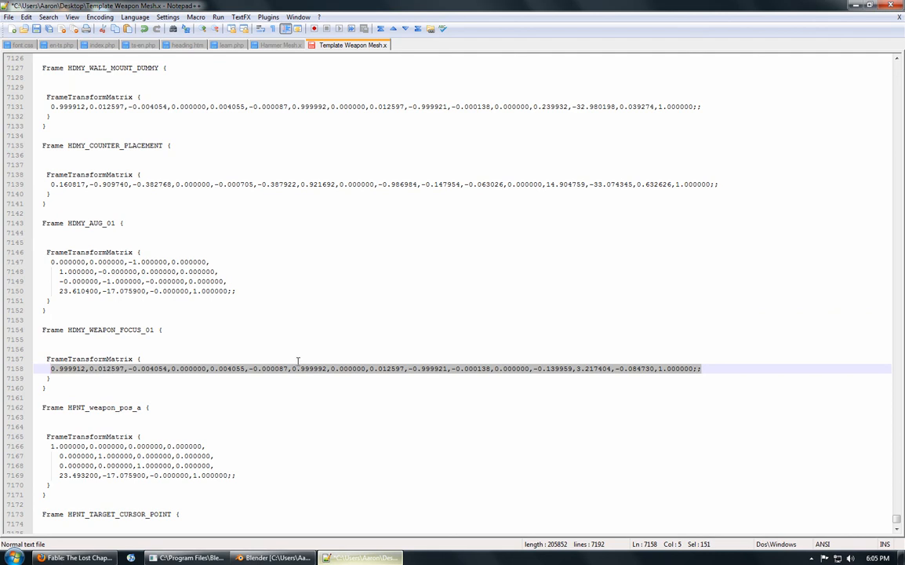
key("ctrl+v")
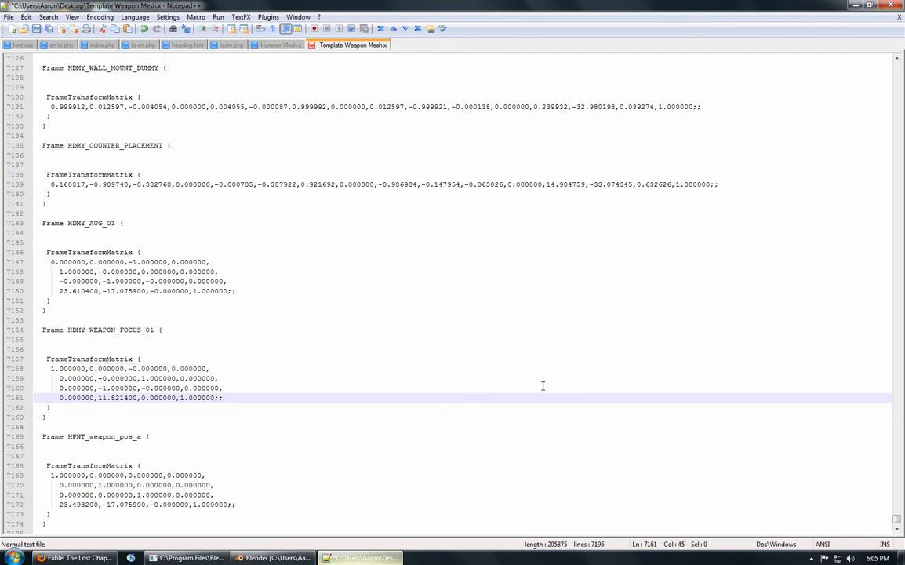
Compare the helper frames in Template Weapon Mesh.x with those in Hammer Mesh.x, checking which matrices have been transferred.
scroll(471, 376, "down", 6)
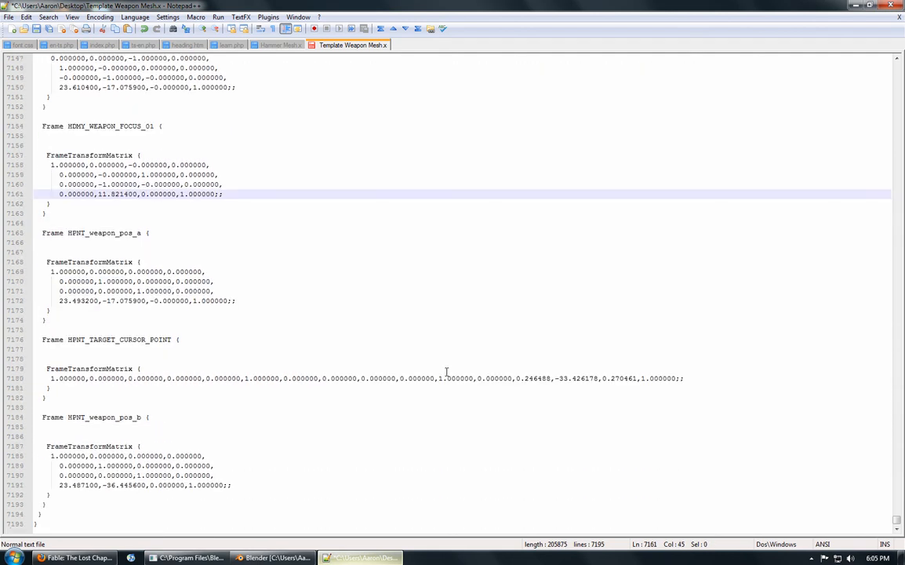
scroll(446, 361, "up", 20)
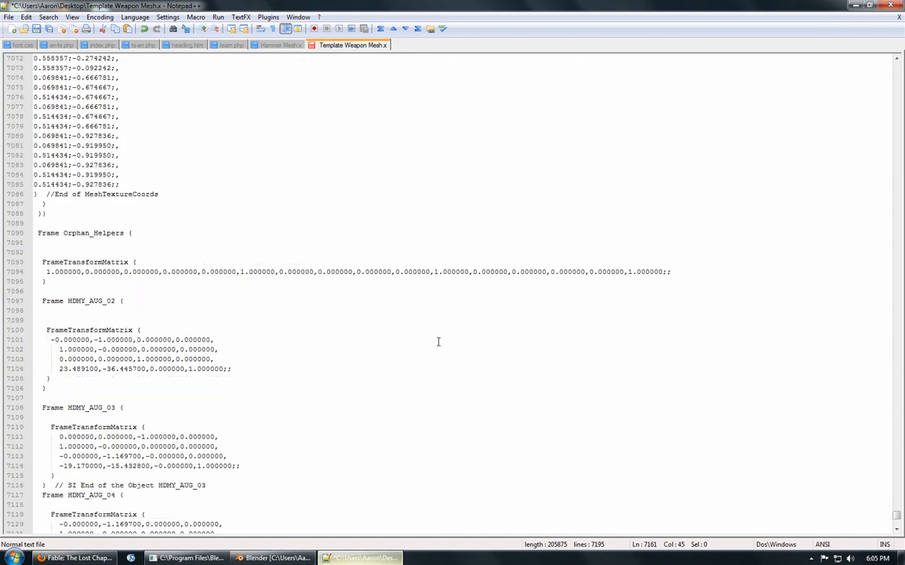
left_click(284, 45)
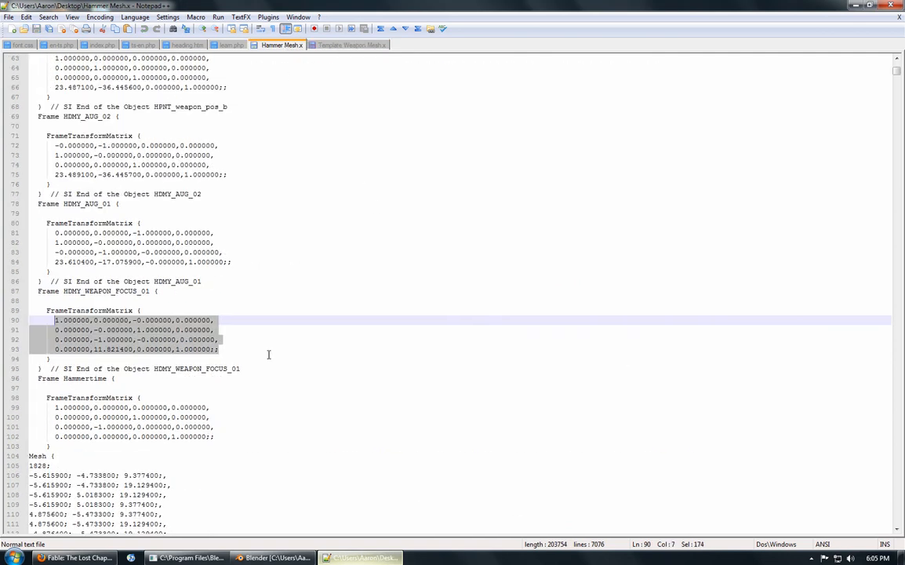
left_click(249, 397)
scroll(244, 389, "down", 2)
left_click(221, 320)
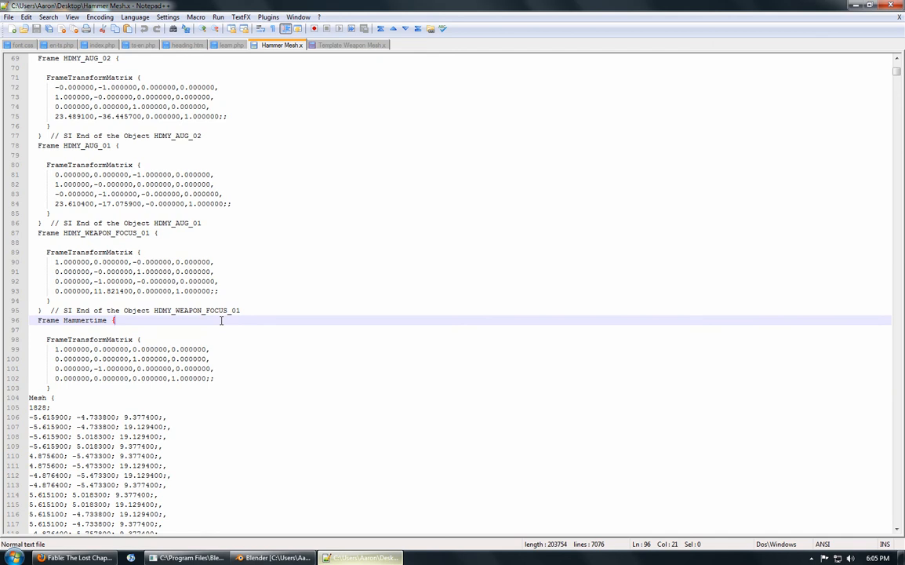
left_click(145, 271)
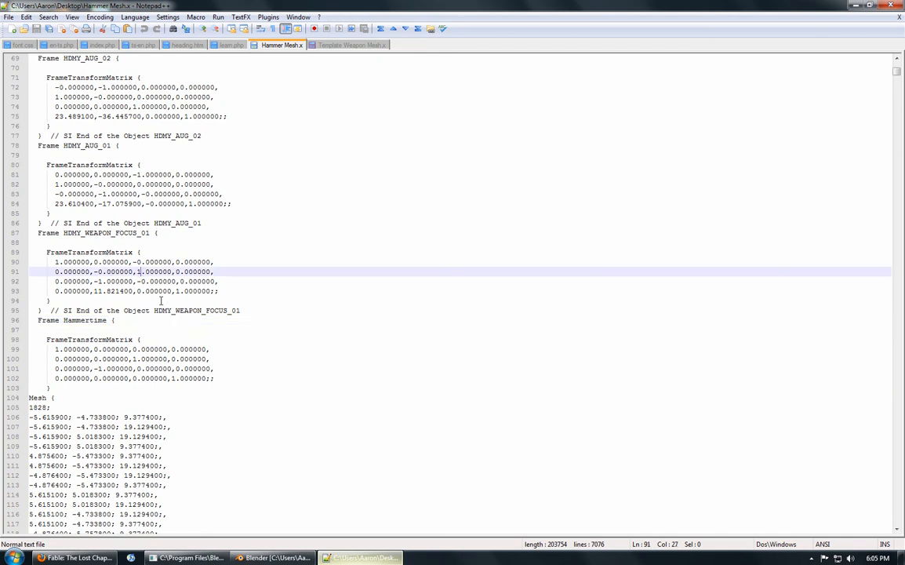
left_click(160, 302)
left_click_drag(165, 311, 167, 301)
left_click(172, 256)
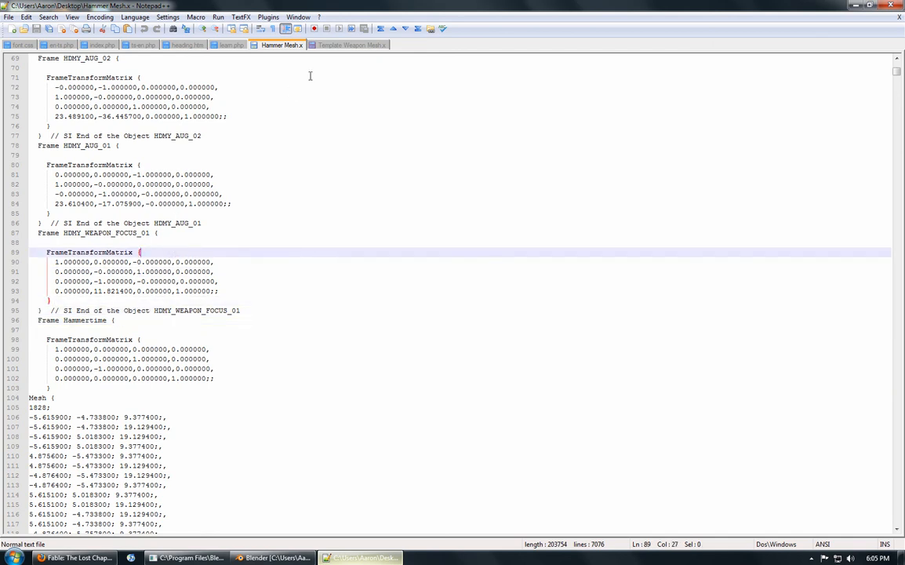
left_click(351, 45)
scroll(189, 345, "down", 2)
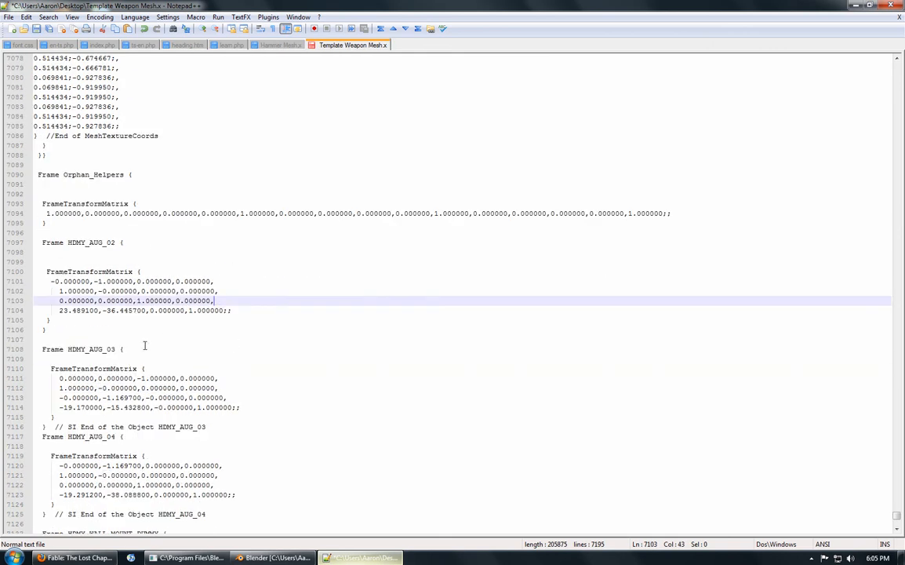
left_click(133, 337)
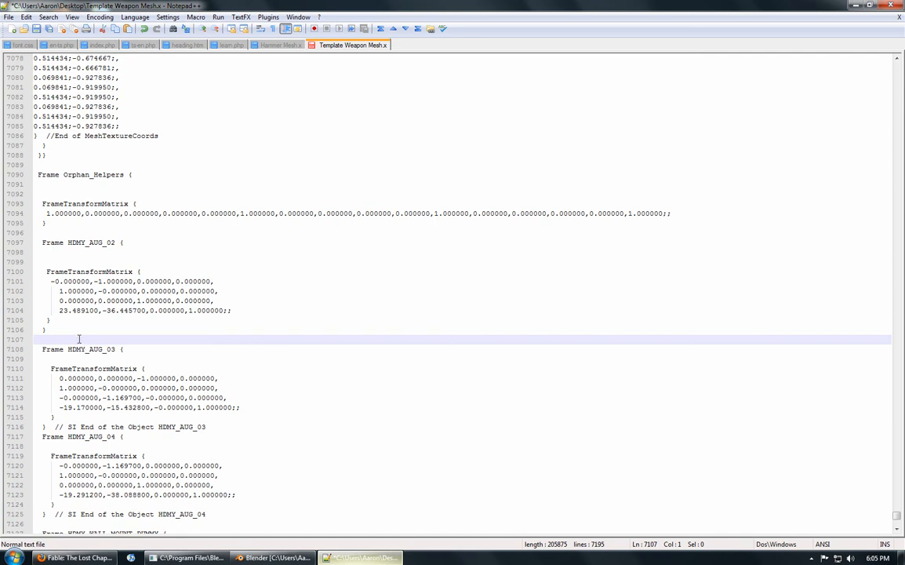
Save the edited template mesh on the Desktop under the new name Hammer Final.
scroll(72, 326, "down", 9)
left_click(9, 16)
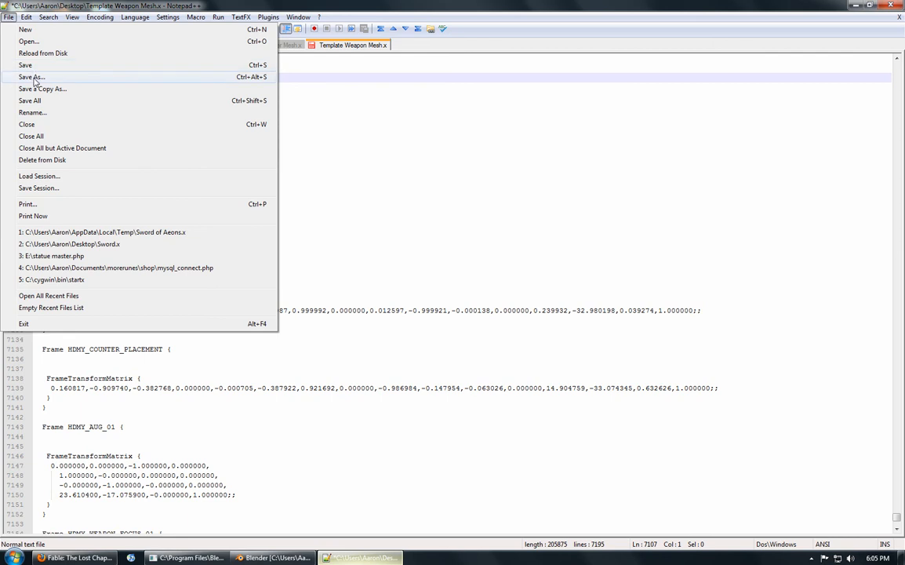
left_click(34, 79)
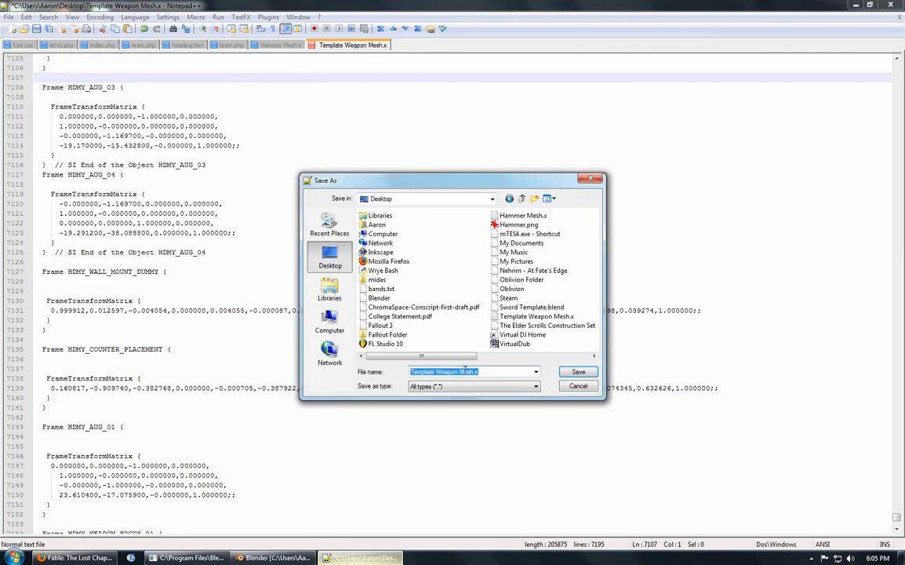
left_click(496, 372)
key("ctrl+a")
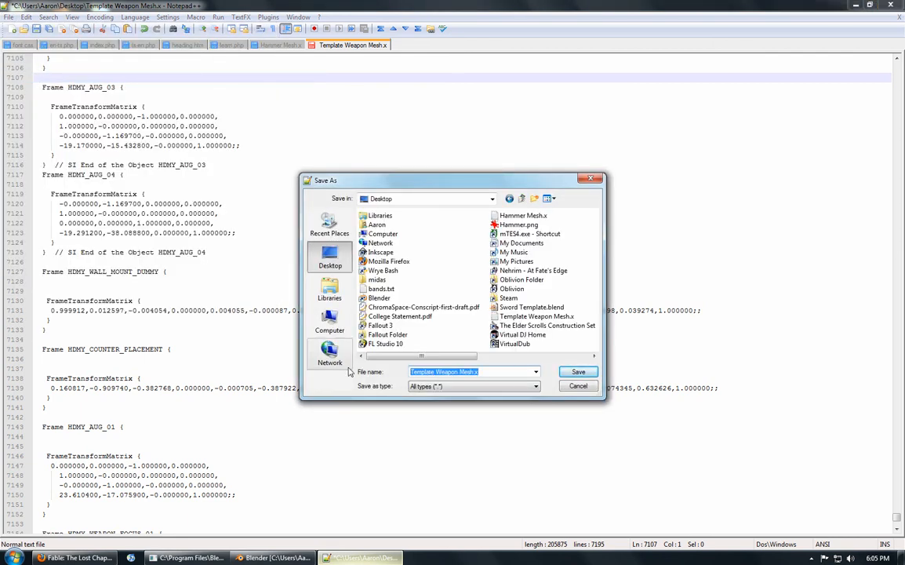
type("Hammer Fin")
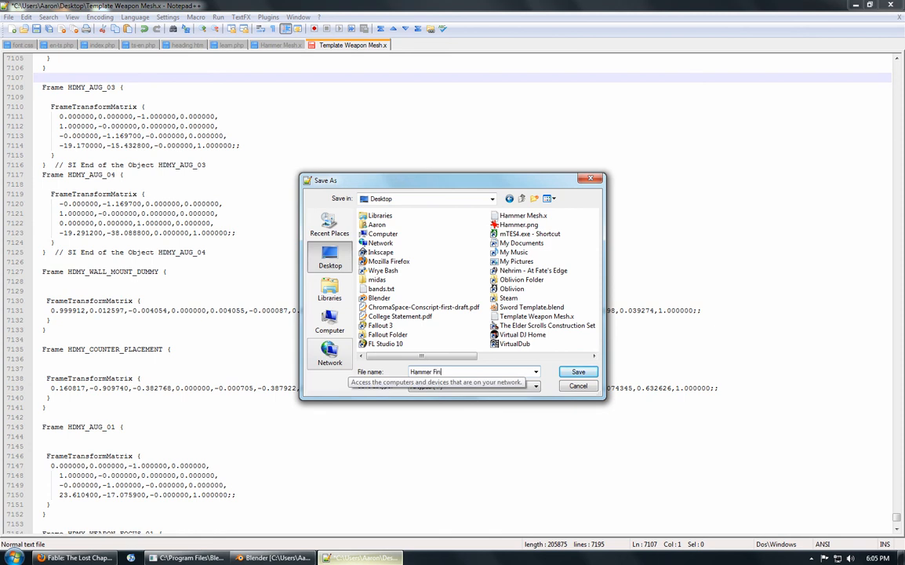
type("al")
key("Return")
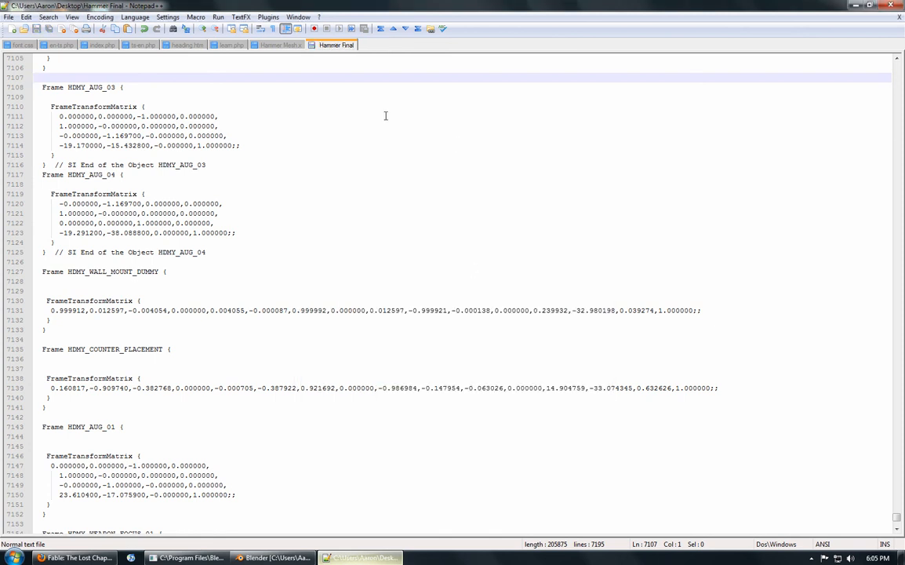
Minimize the text editor and launch Fable Explorer through its Shadownet entry.
left_click(855, 6)
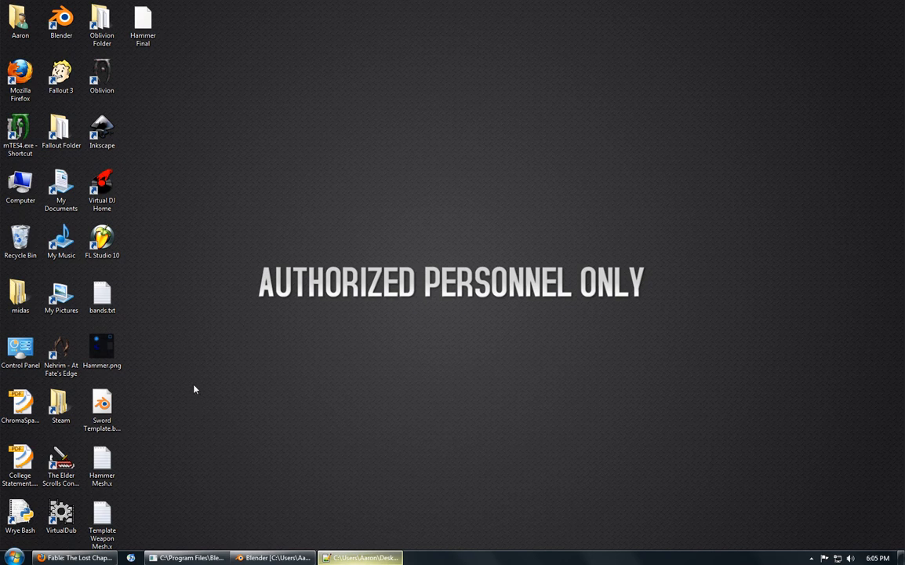
left_click(14, 557)
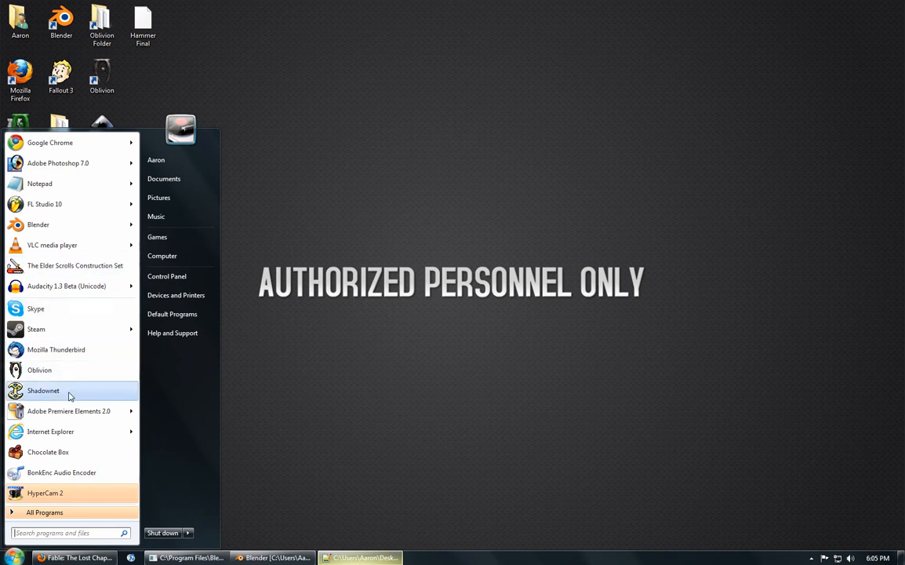
left_click(355, 256)
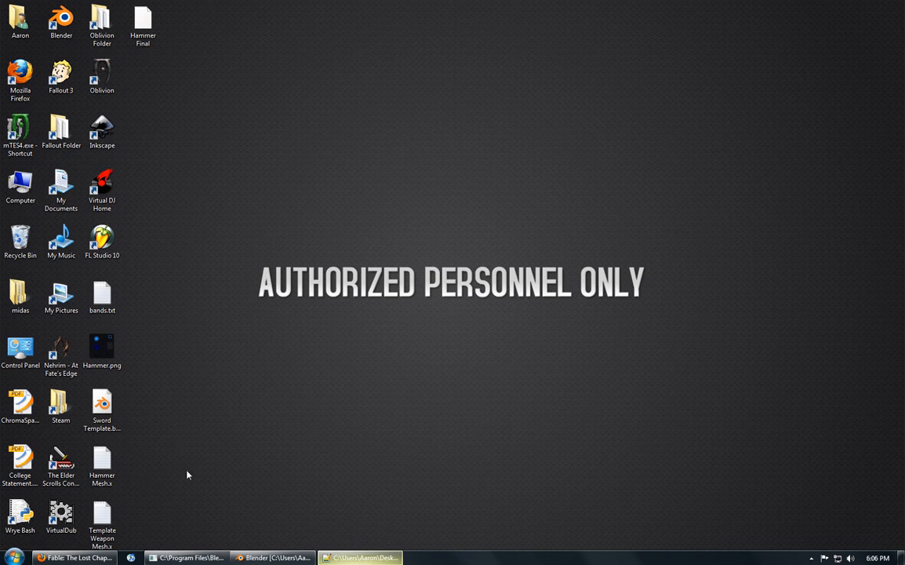
left_click(14, 556)
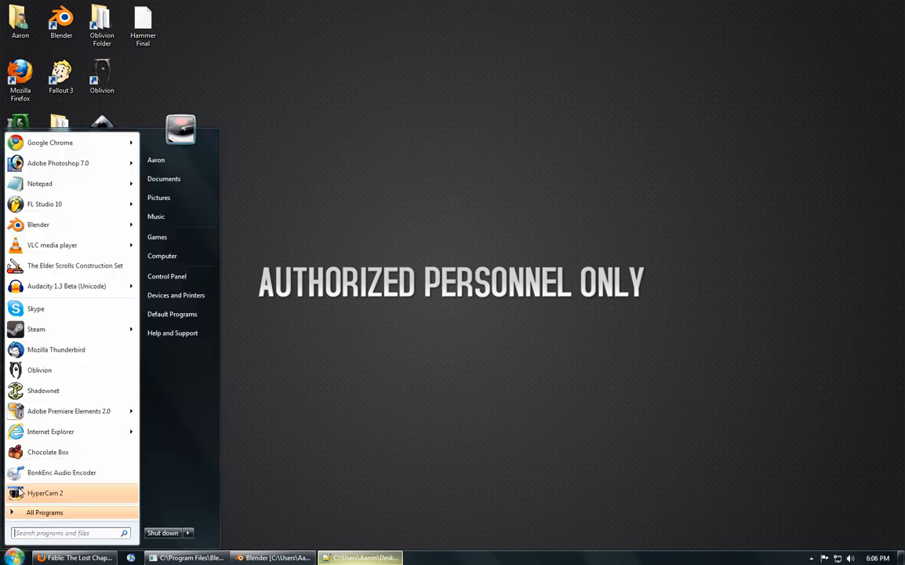
left_click(44, 392)
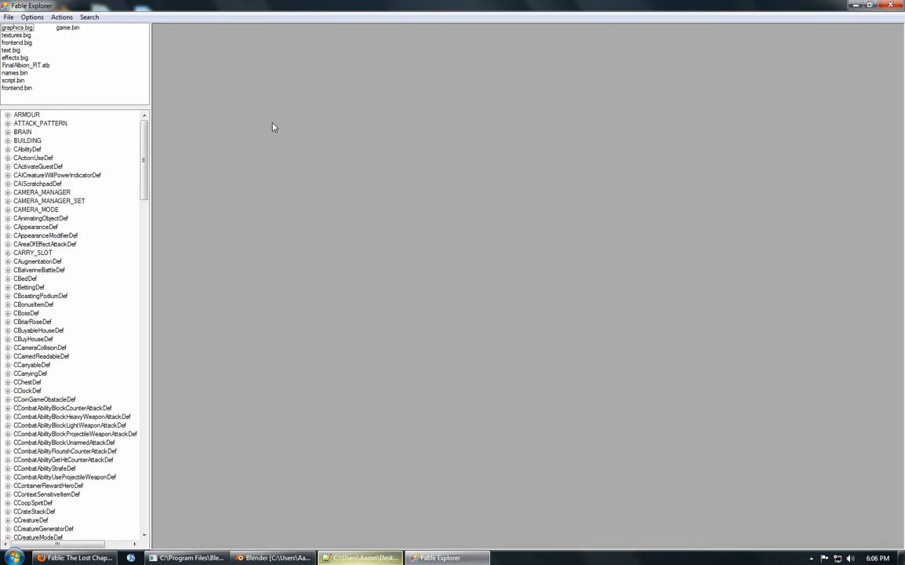
Open the MESH_DYNASTY_CUTLASS entry from the MBANK_ALLMESHES group of graphics.big.
left_click(17, 28)
double_click(32, 114)
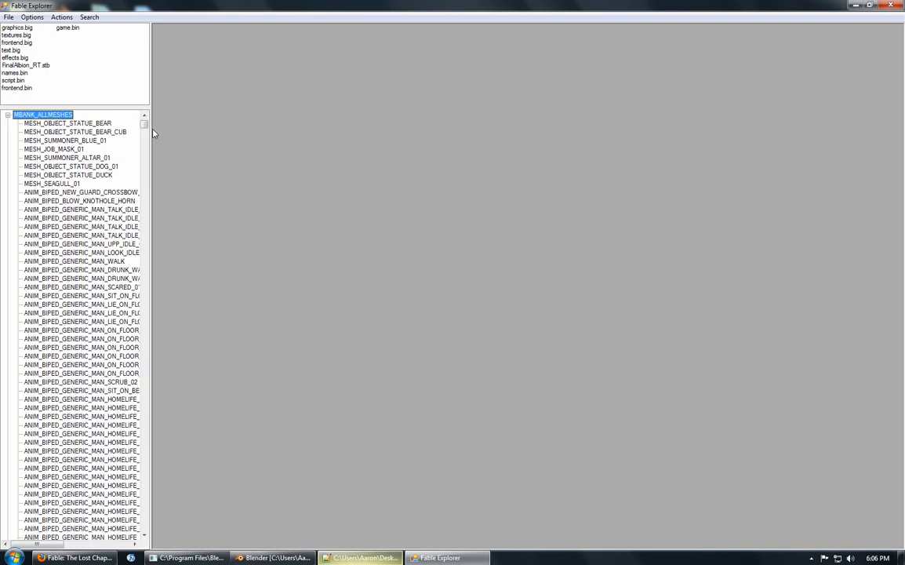
left_click_drag(144, 119, 133, 488)
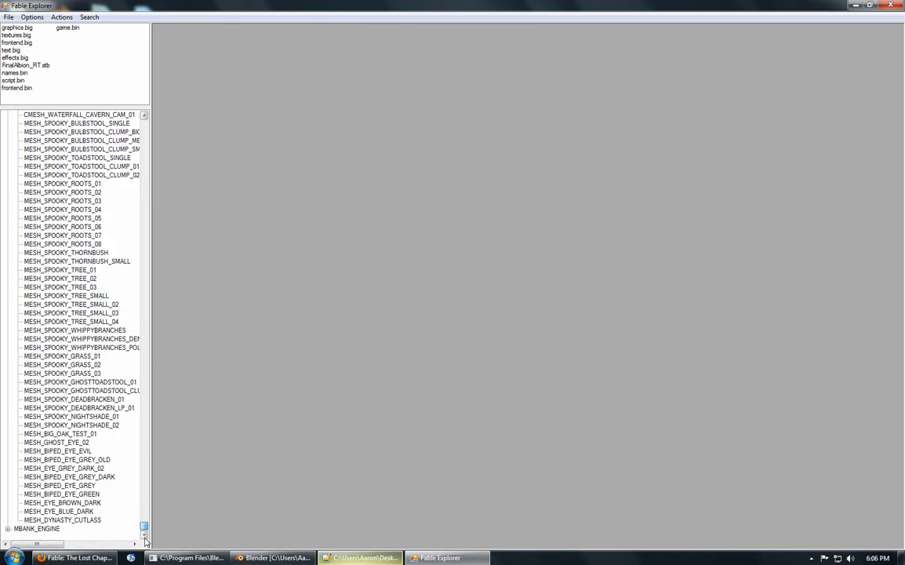
double_click(63, 519)
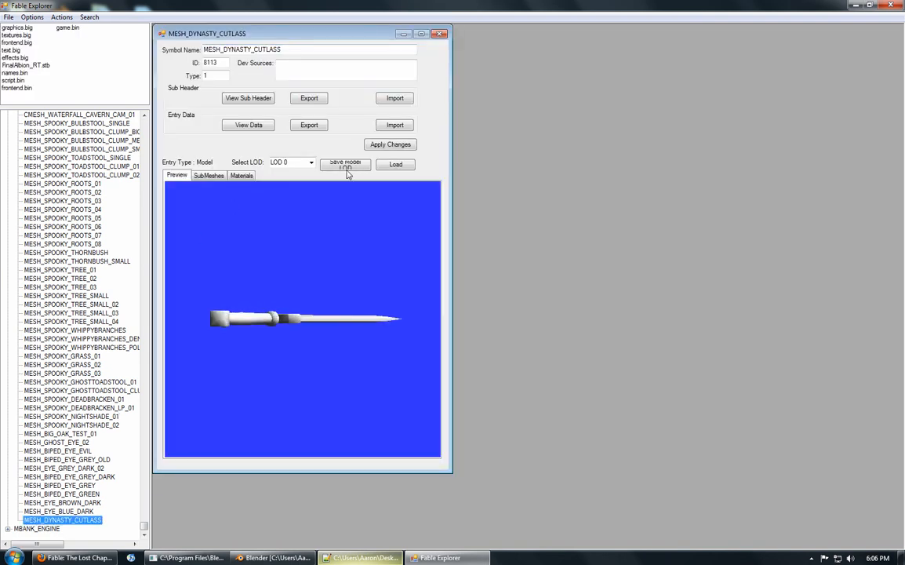
Try to load the saved Hammer Final mesh from the Desktop into MESH_DYNASTY_CUTLASS, checking its name in the text editor.
left_click(396, 165)
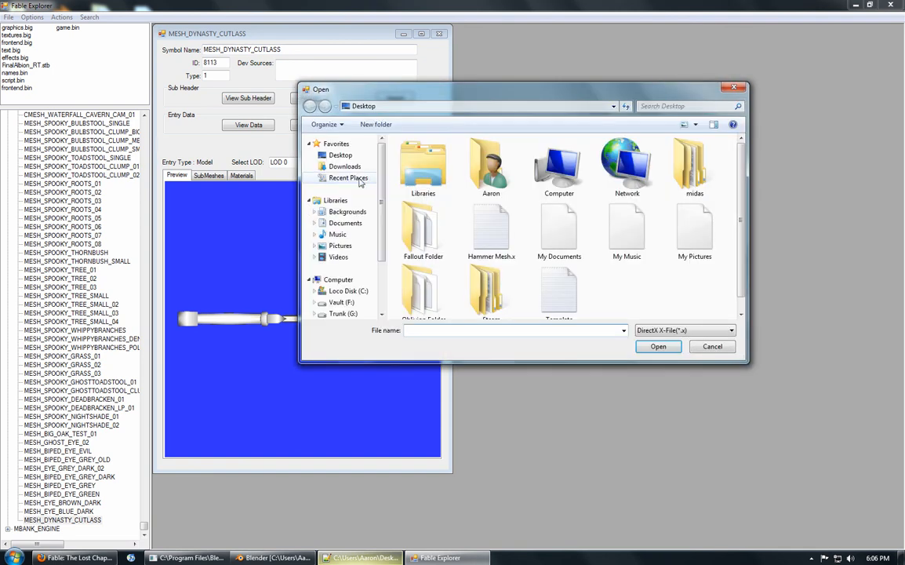
left_click(571, 284)
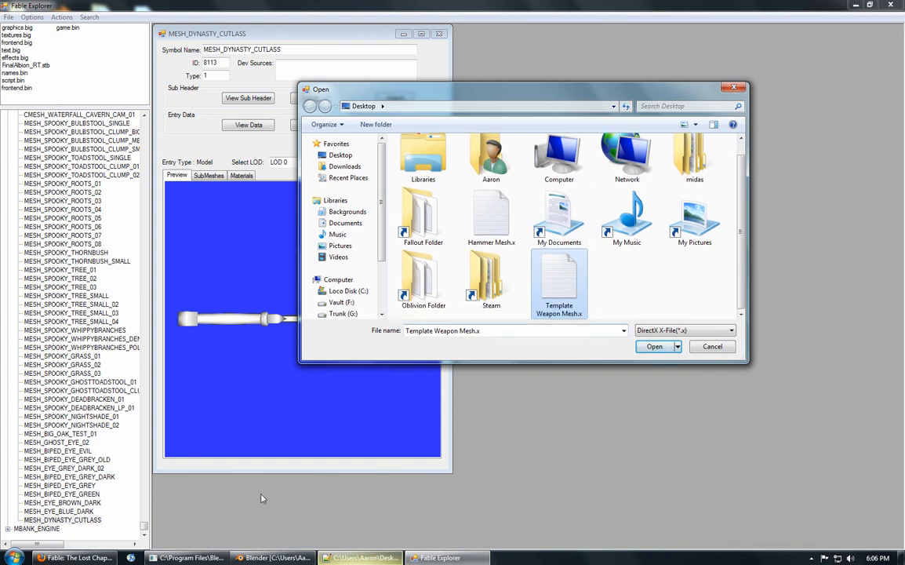
left_click(359, 557)
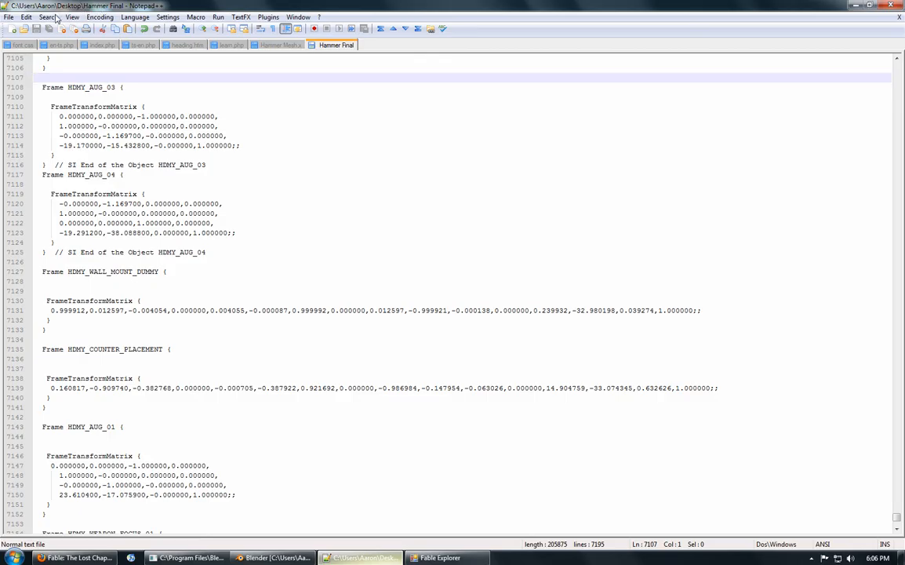
left_click(856, 6)
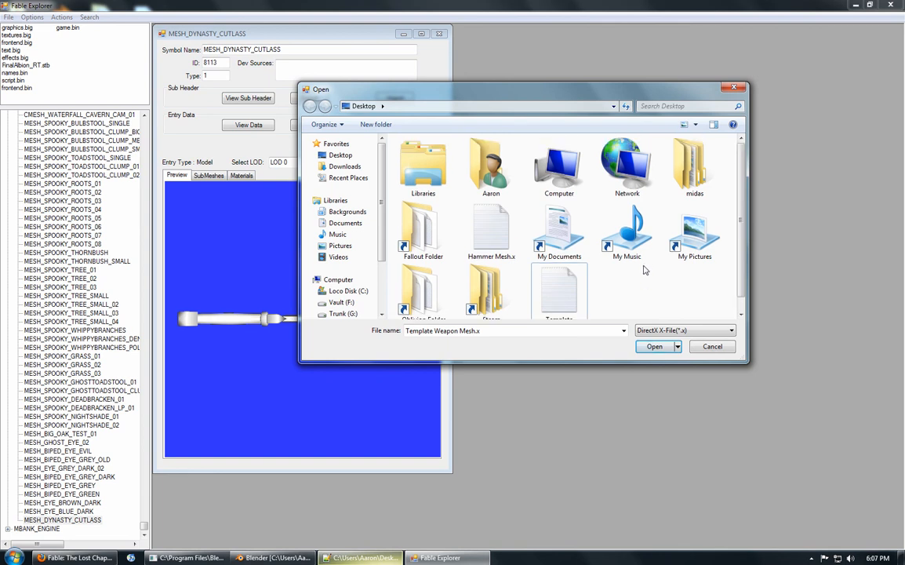
left_click(340, 155)
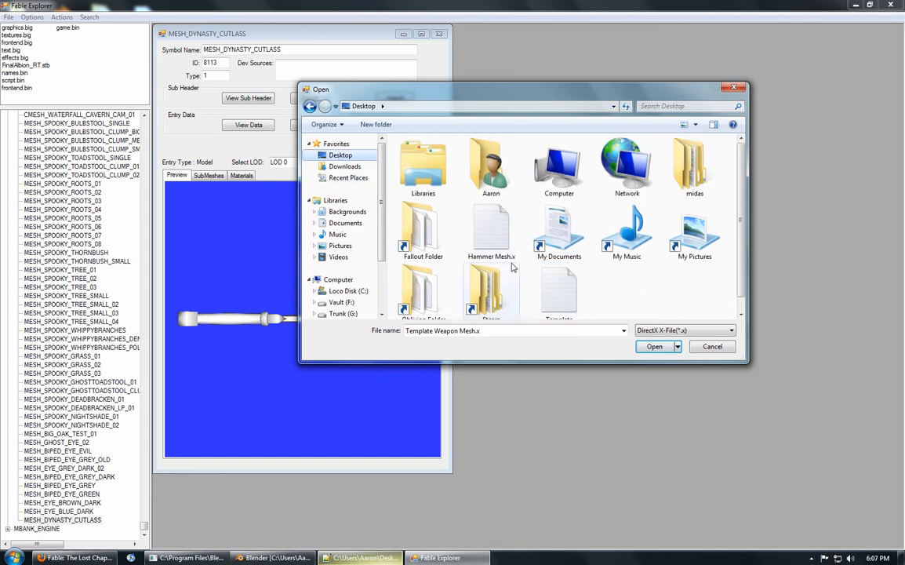
left_click(339, 167)
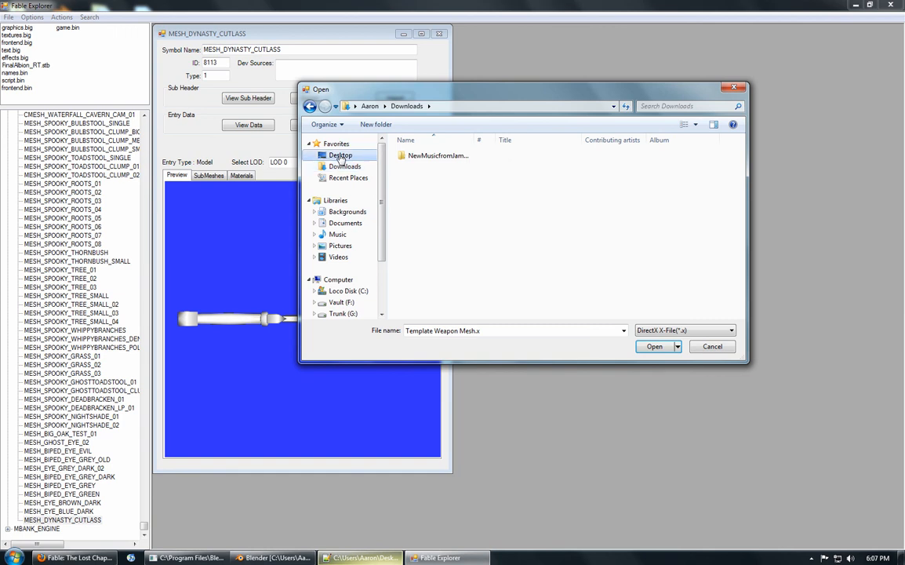
left_click(340, 157)
scroll(594, 258, "down", 1)
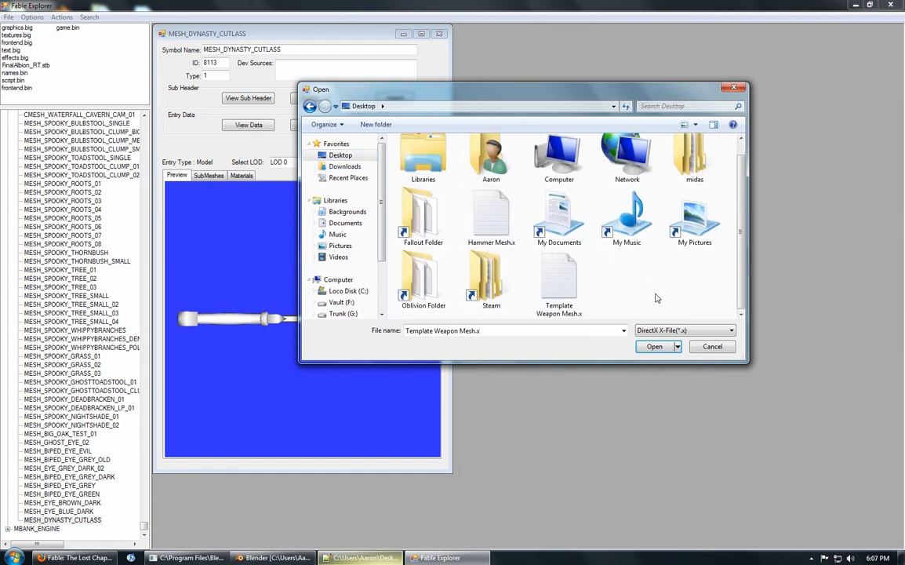
Switch to Notepad++ and save the Hammer Final file on the Desktop as Hammer Final.x.
left_click(362, 557)
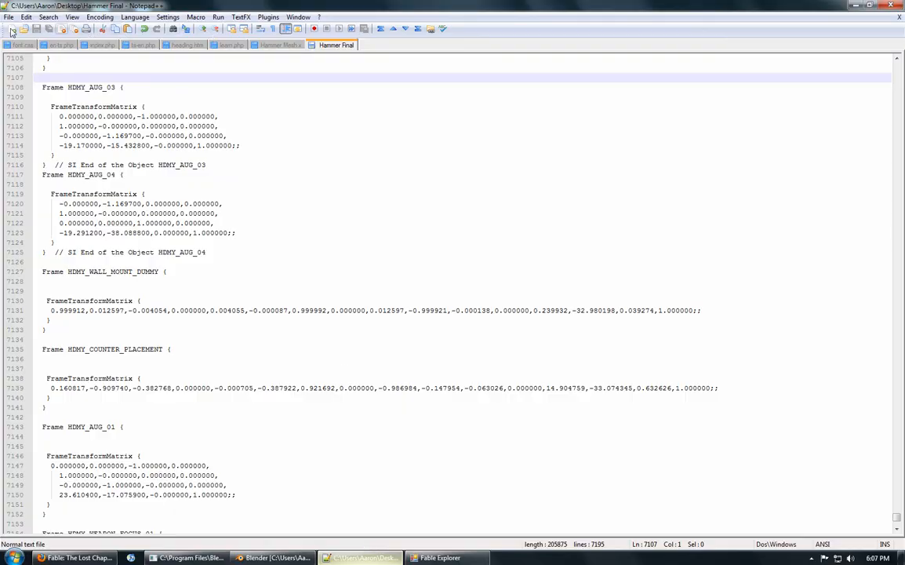
left_click(8, 16)
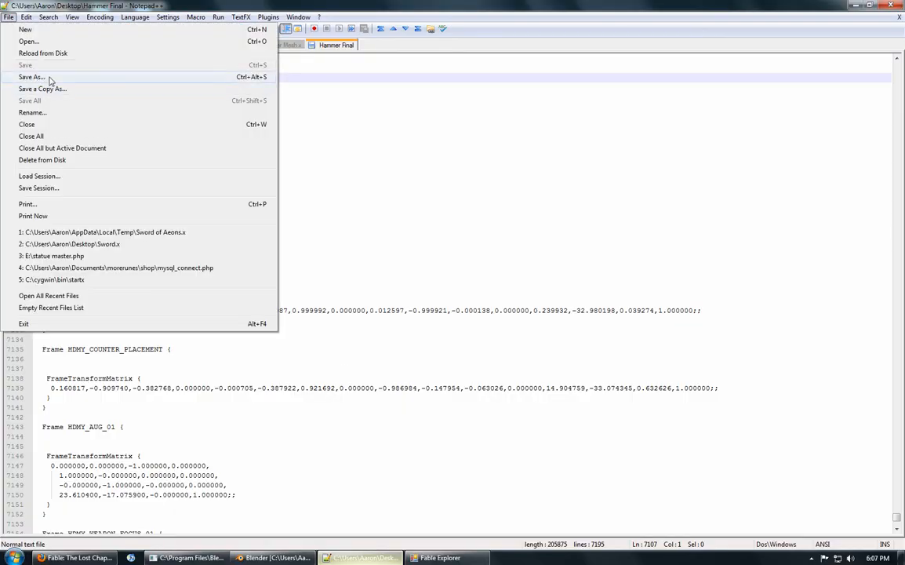
left_click(31, 77)
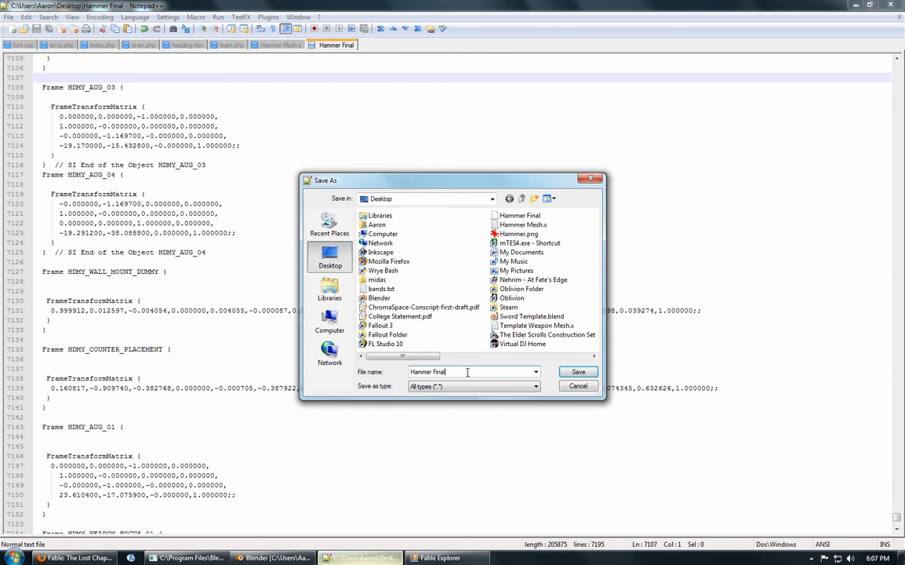
key("Return")
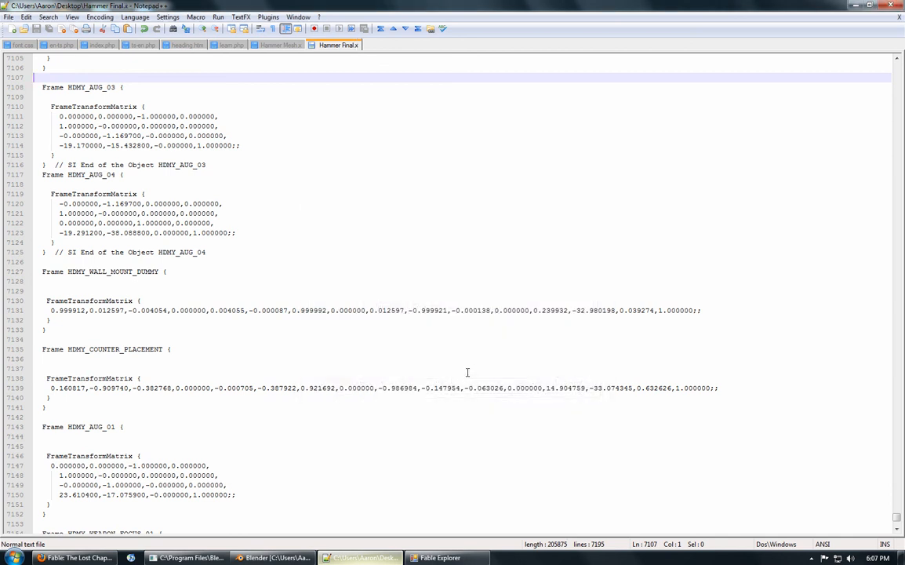
Return to Fable Explorer and load Hammer Final.x from the Desktop as the model for MESH_DYNASTY_CUTLASS.
left_click(440, 557)
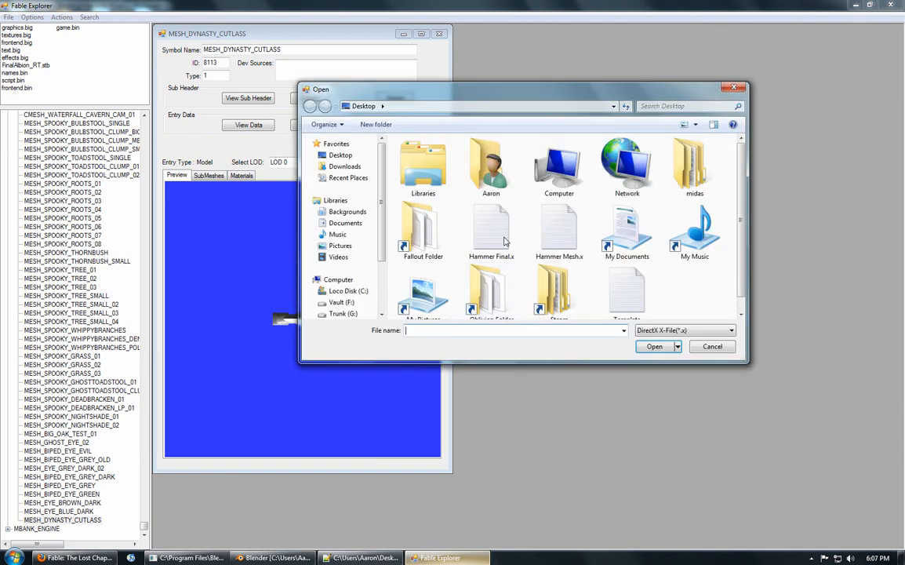
left_click(491, 231)
left_click(654, 348)
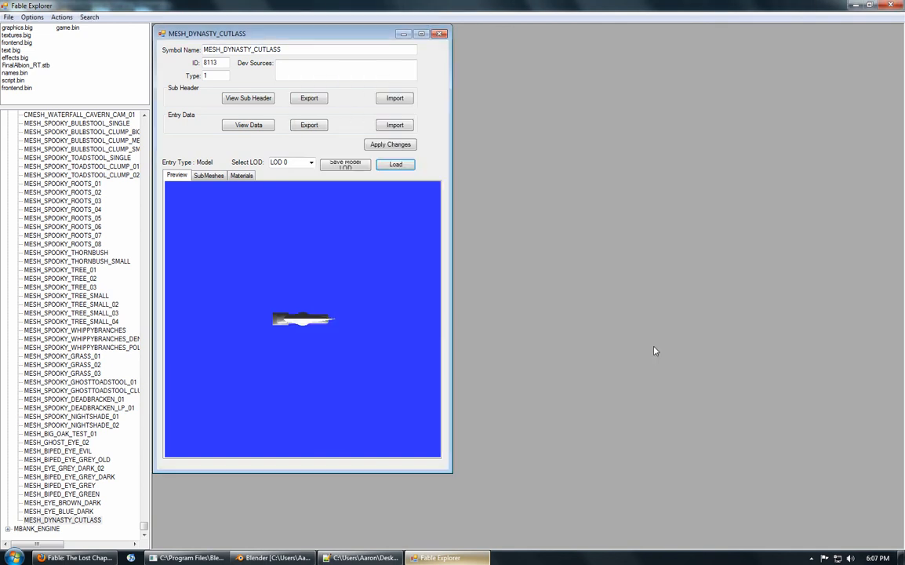
Set the Pickhammer1h material's base texture ID to 227 and max texture layers to 1, applying the changes to the material and mesh entry.
left_click(240, 176)
left_click(190, 200)
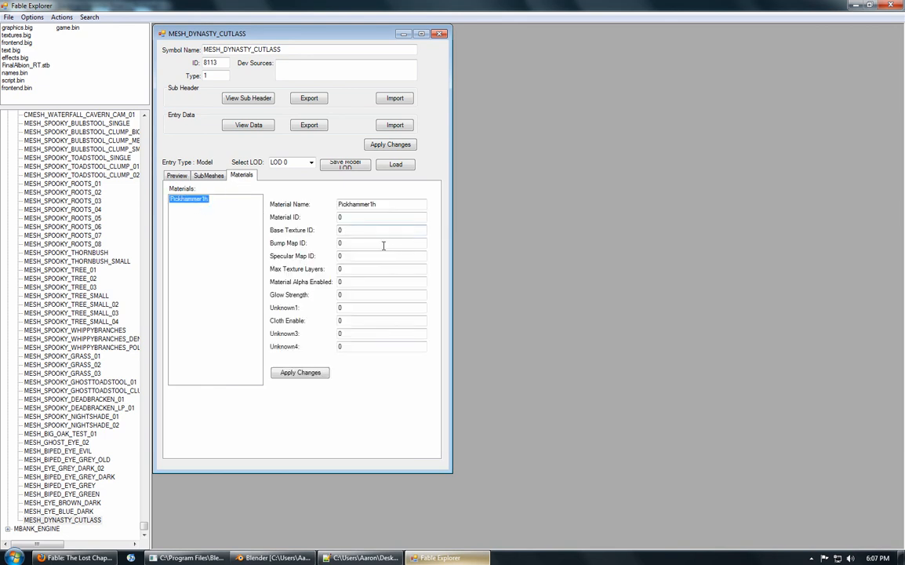
left_click(415, 230)
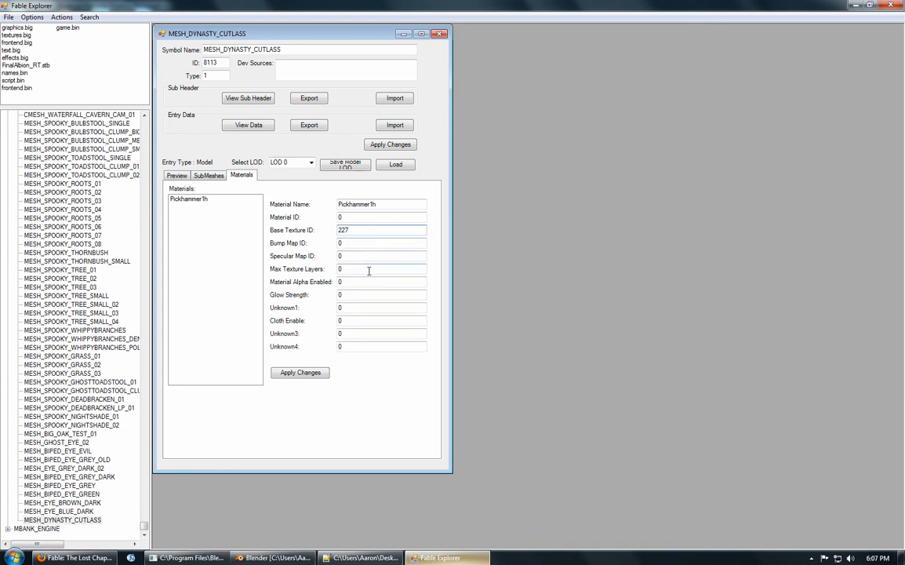
double_click(370, 268)
type("1")
left_click_drag(357, 256, 279, 259)
left_click_drag(346, 240, 320, 246)
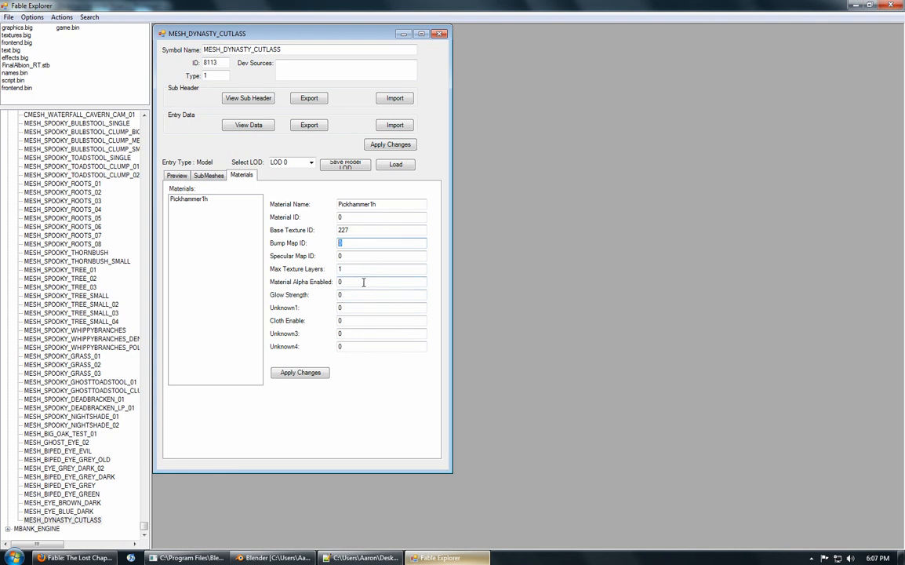
left_click_drag(372, 282, 316, 287)
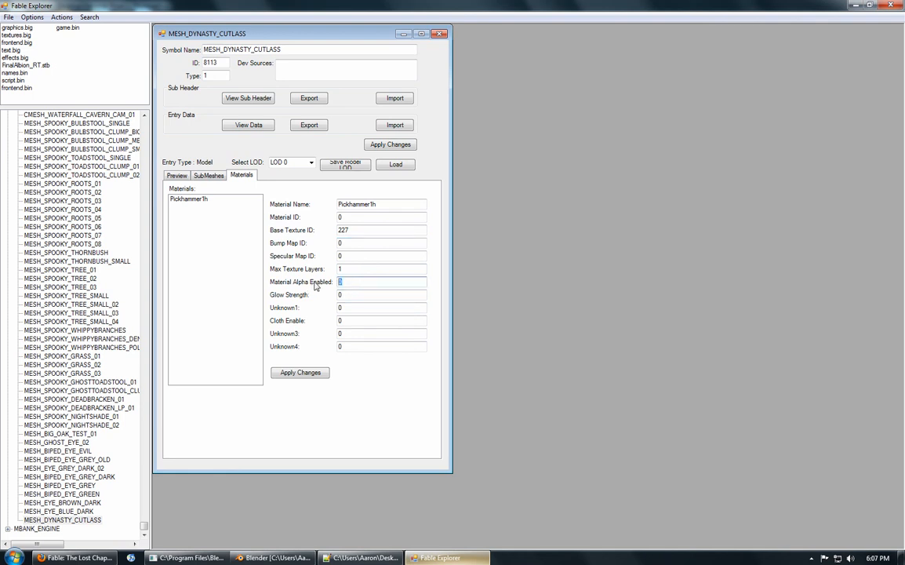
type("1")
left_click(302, 373)
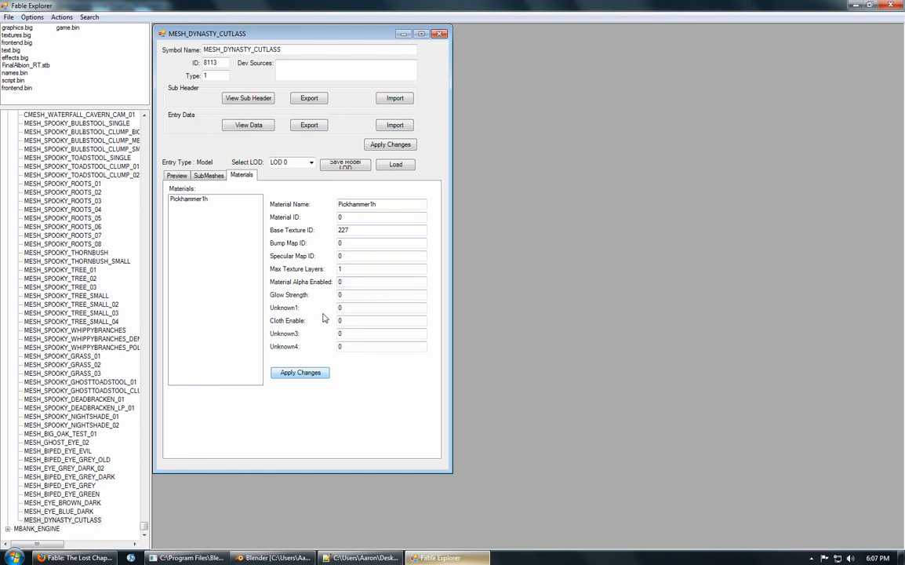
left_click(384, 146)
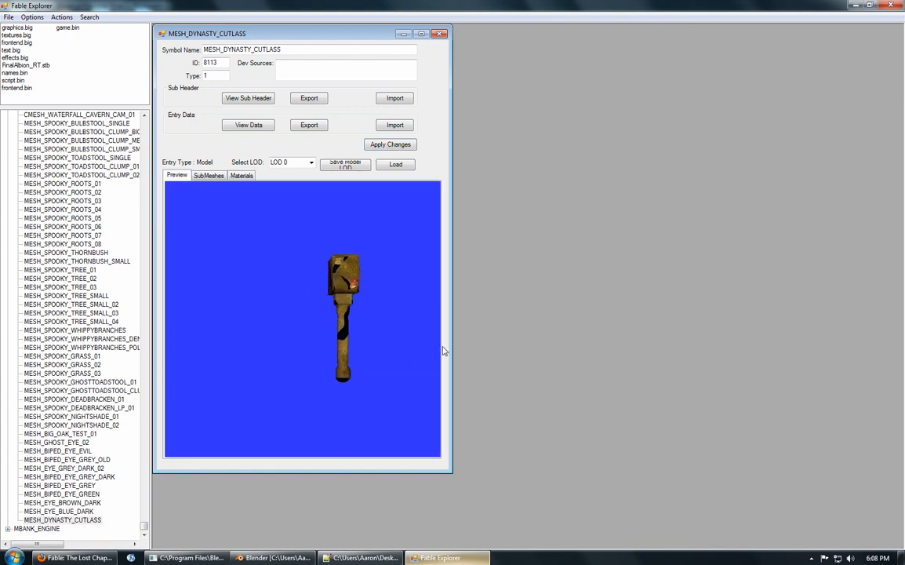